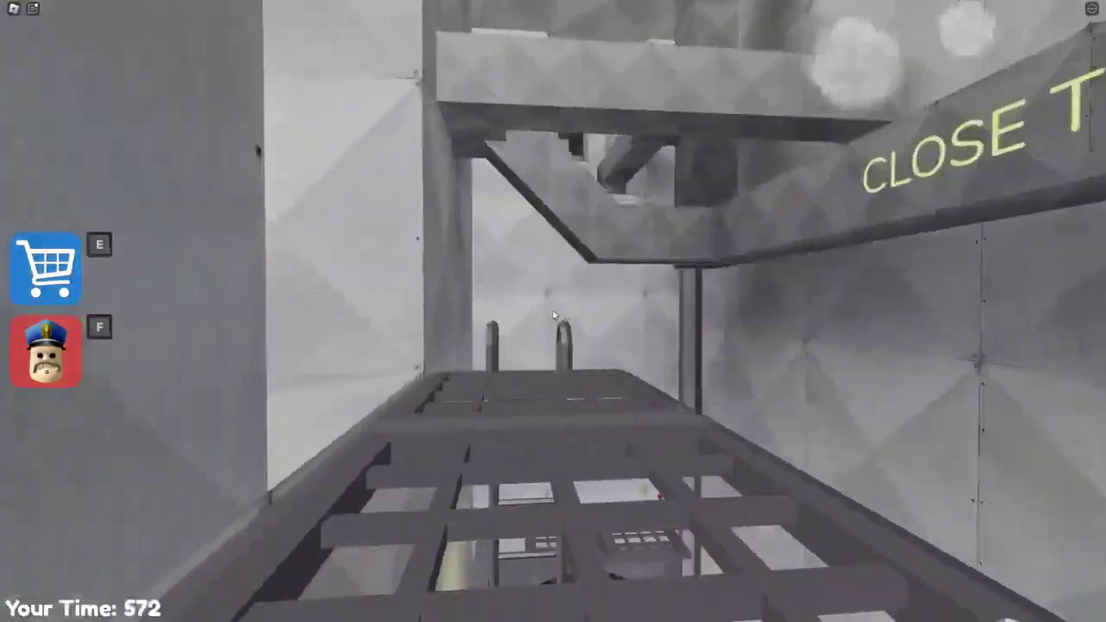
Step: Run the prisoner along the rail walkway, past the red valve wheel toward the ladder
{"action": "key", "text": "w"}
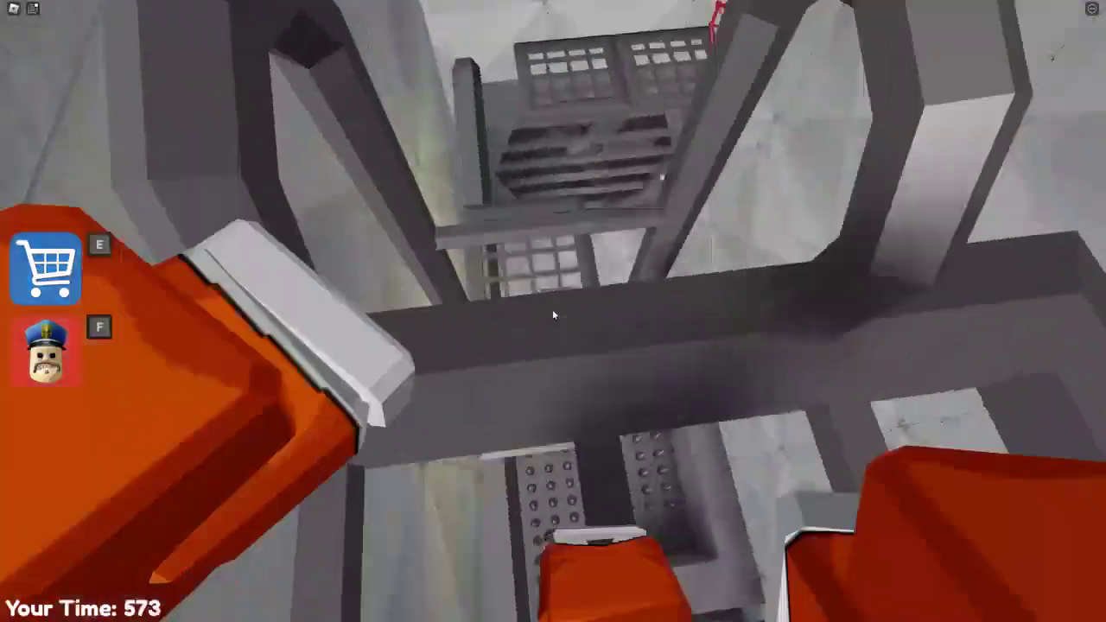
{"action": "key", "text": "w"}
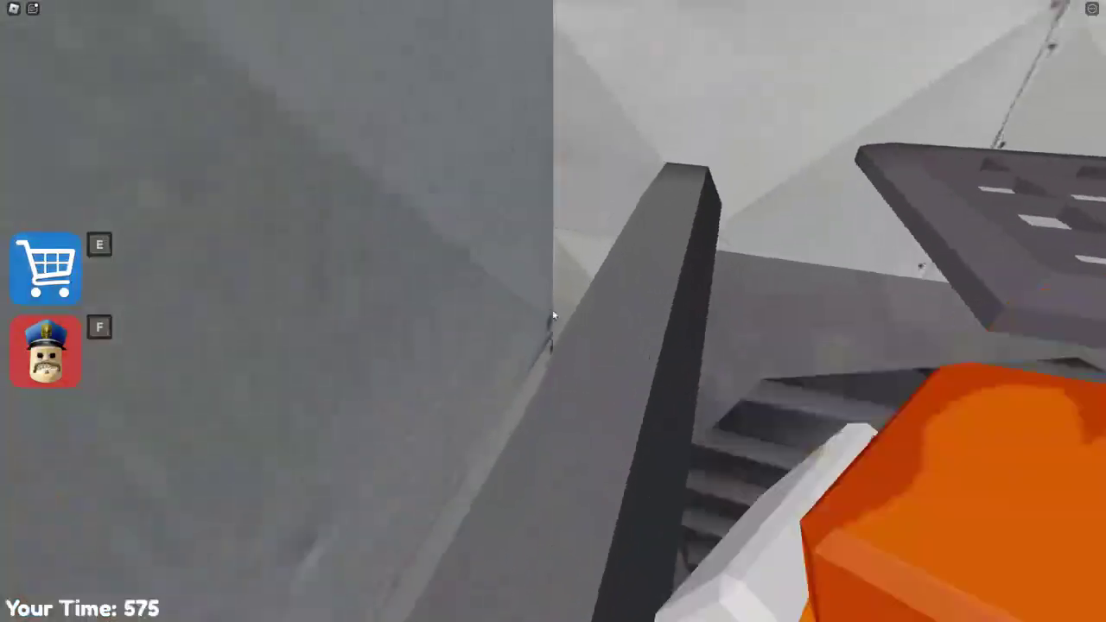
{"action": "key", "text": "w"}
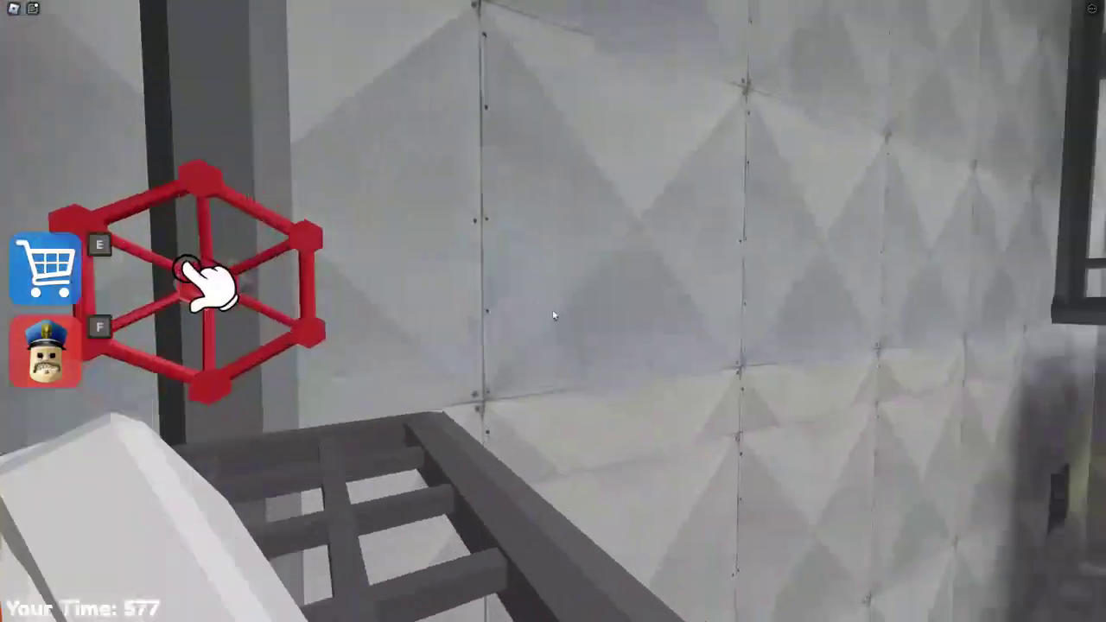
{"action": "key", "text": "w"}
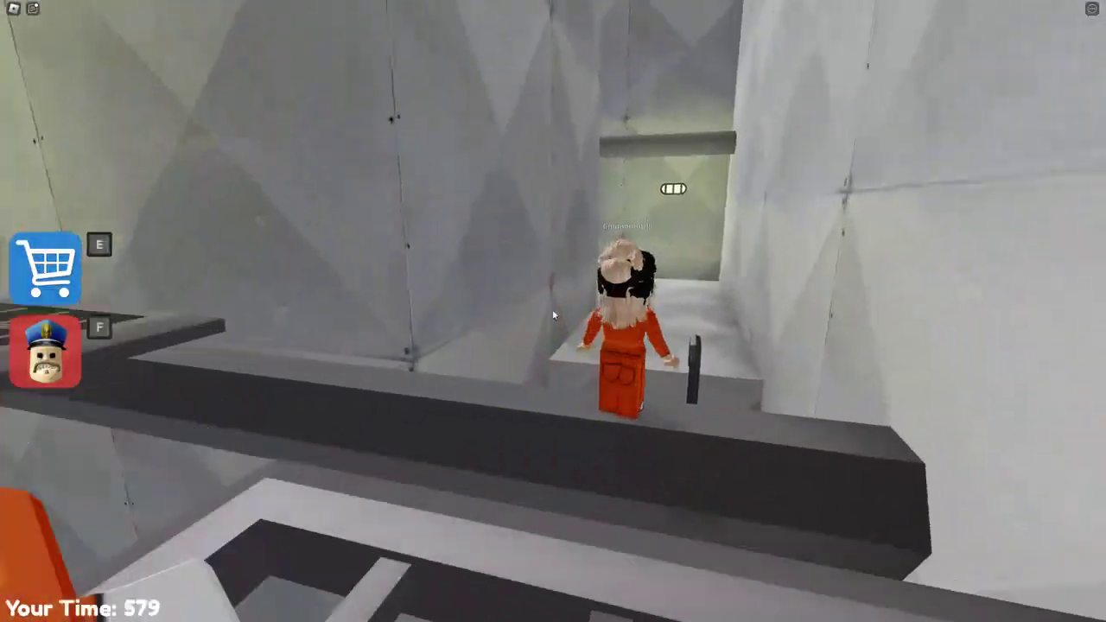
{"action": "key", "text": "w"}
{"action": "key", "text": "w"}
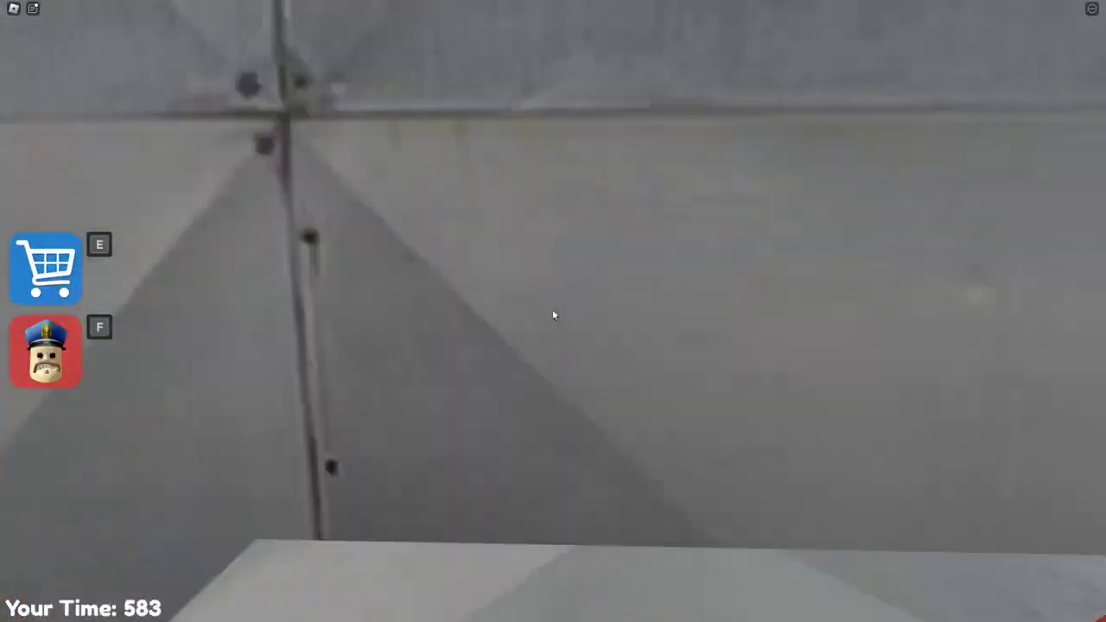
Step: Jump around the stacked pipes above the spike pit and descend the pipe shaft
{"action": "key", "text": "w"}
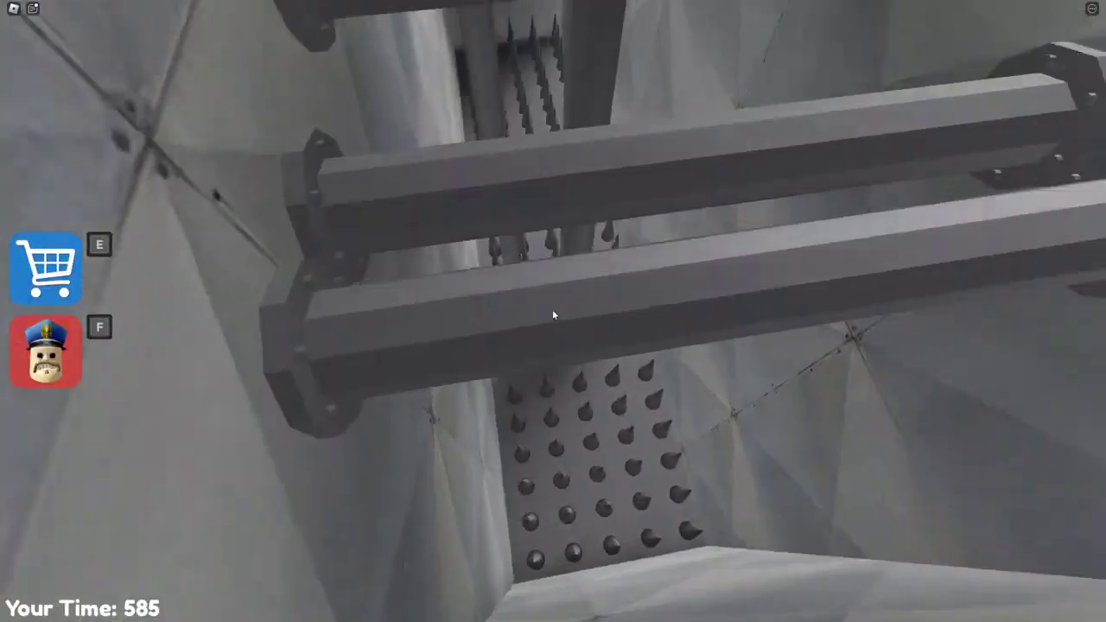
{"action": "key", "text": "w"}
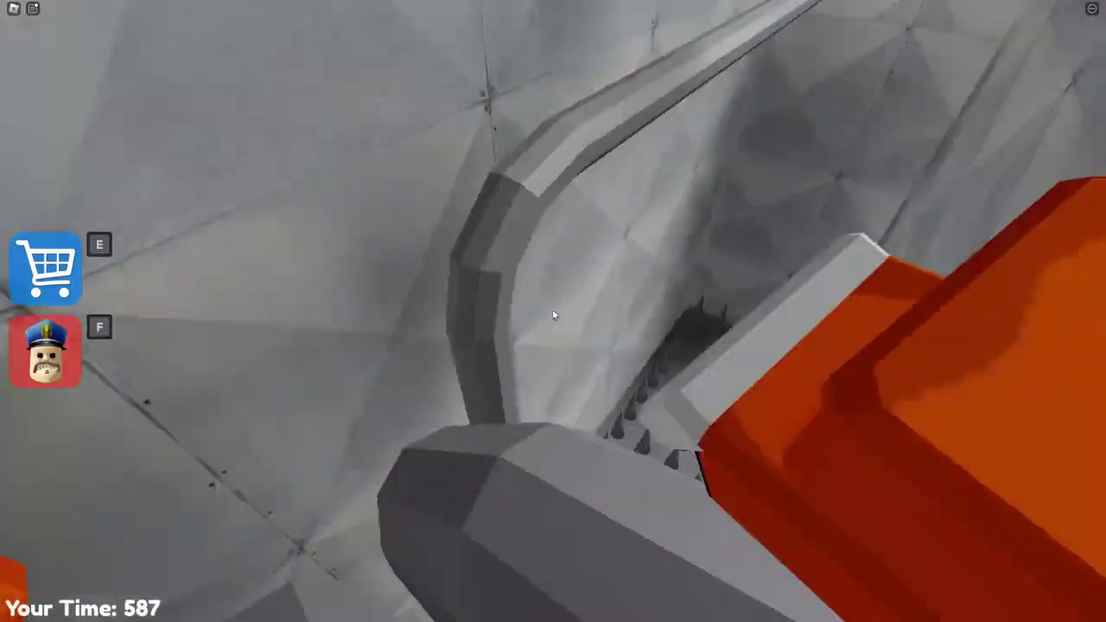
{"action": "key", "text": "w"}
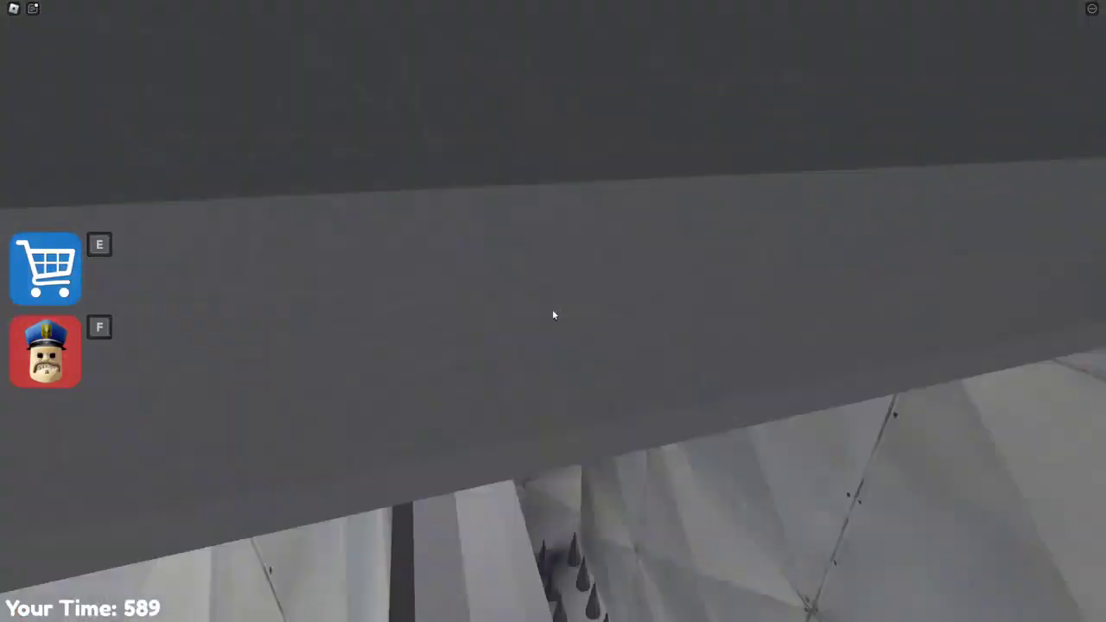
{"action": "key", "text": "w"}
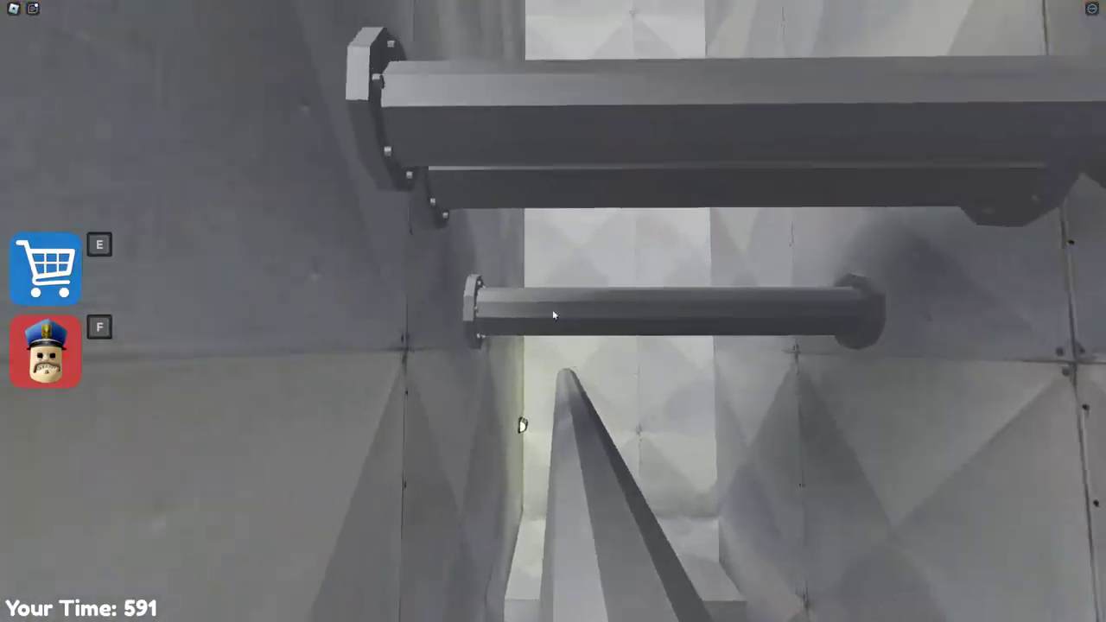
{"action": "key", "text": "w"}
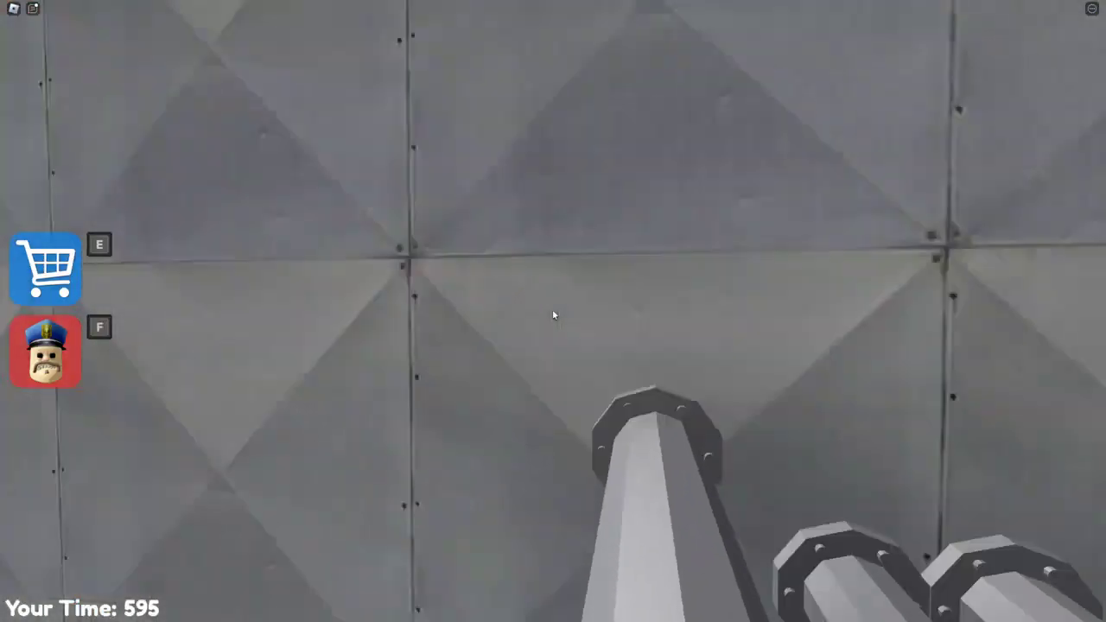
Step: Move past the valves sign and onto the grated shaft platform
{"action": "key", "text": "w"}
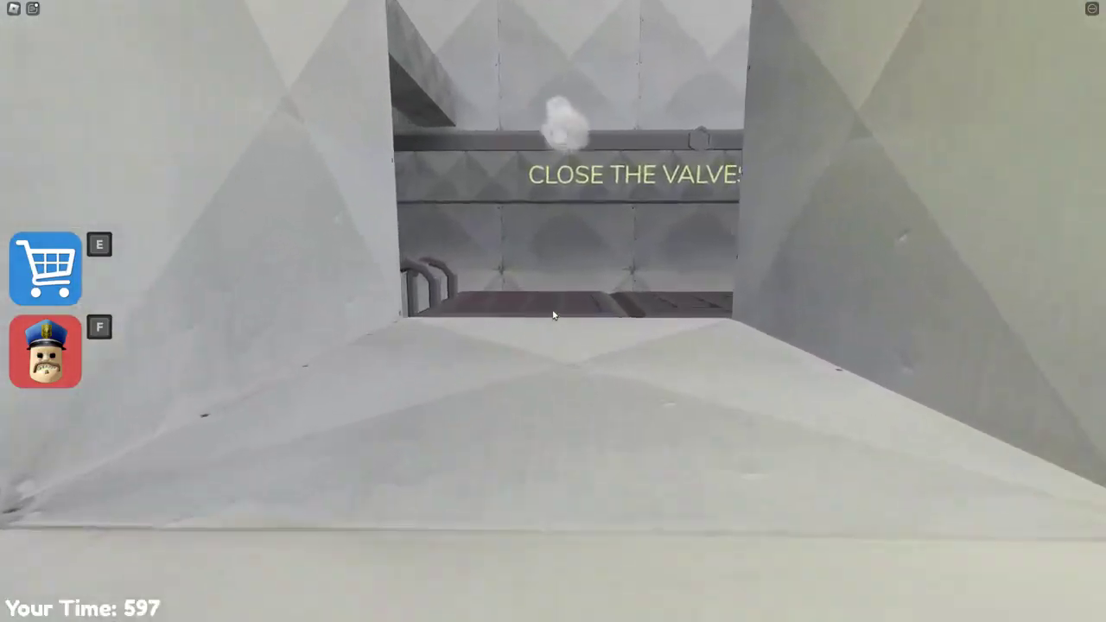
{"action": "key", "text": "w"}
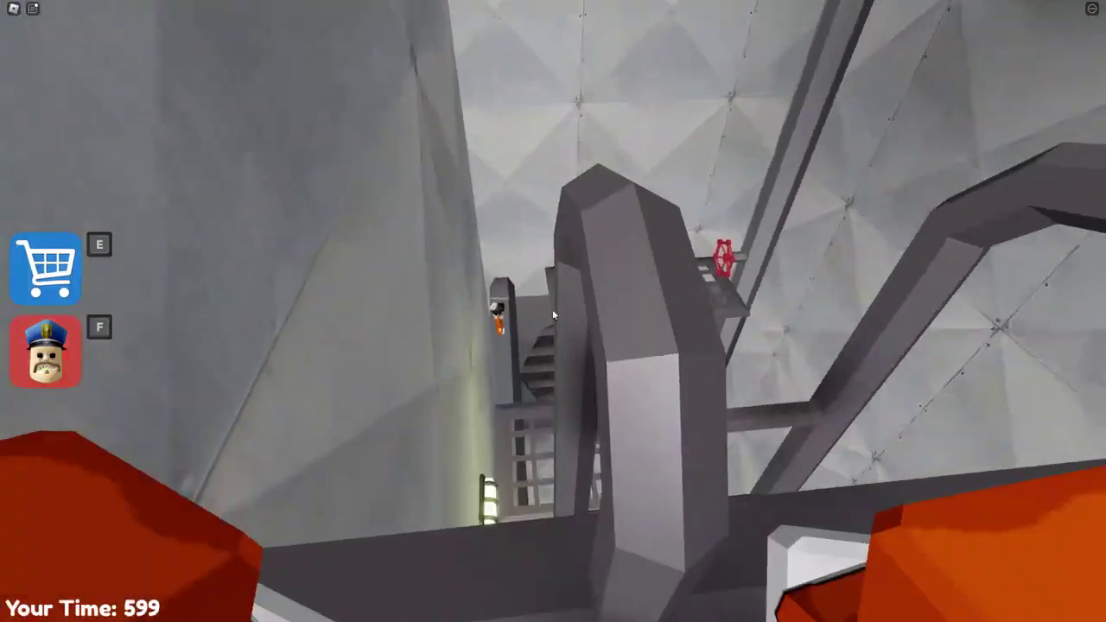
{"action": "key", "text": "w"}
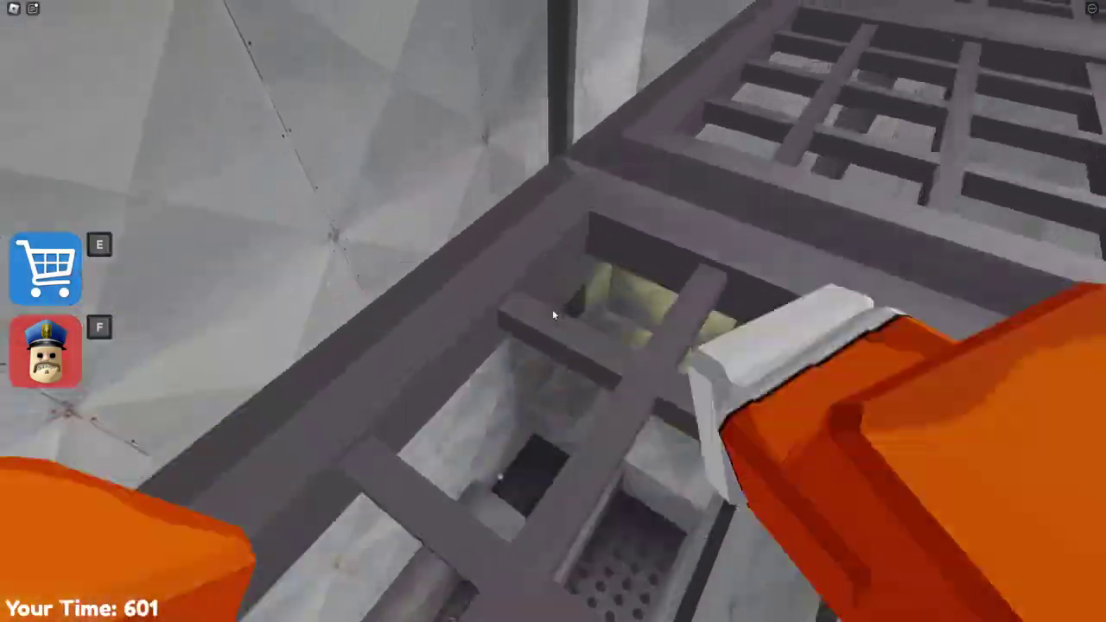
{"action": "key", "text": "w"}
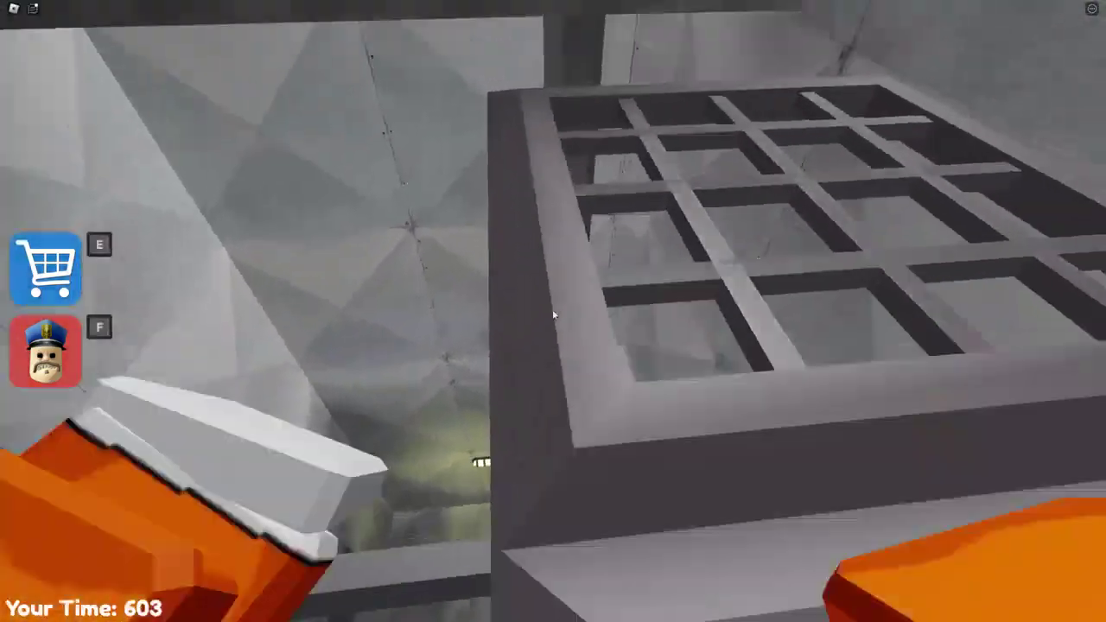
Step: Drop down the shaft past the red valve and land on the ladder platform by the fan
{"action": "key", "text": "w"}
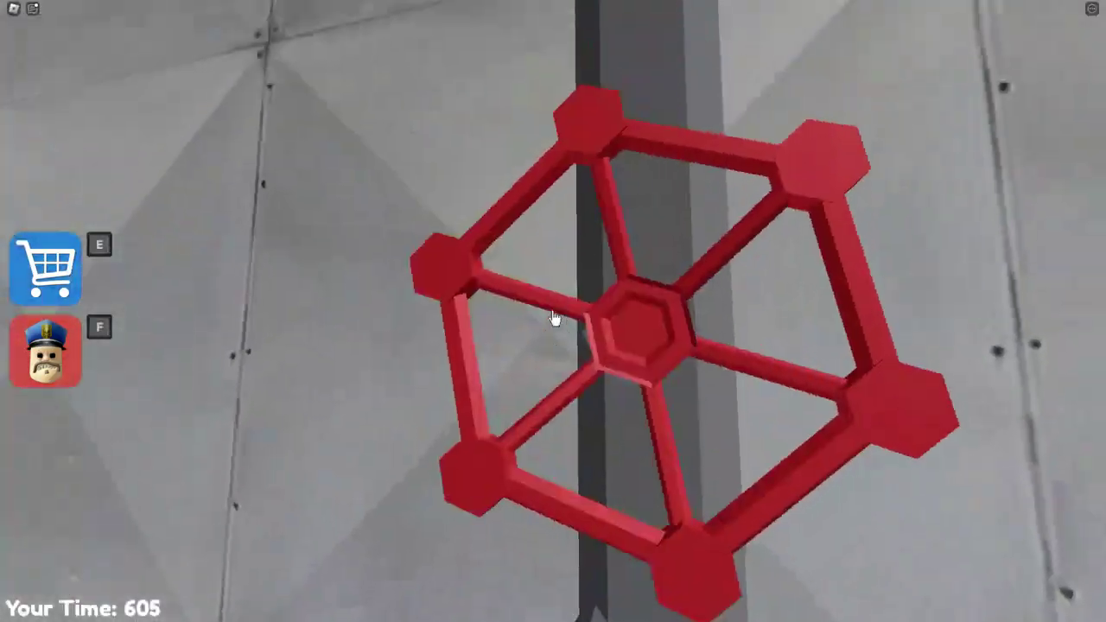
{"action": "key", "text": "w"}
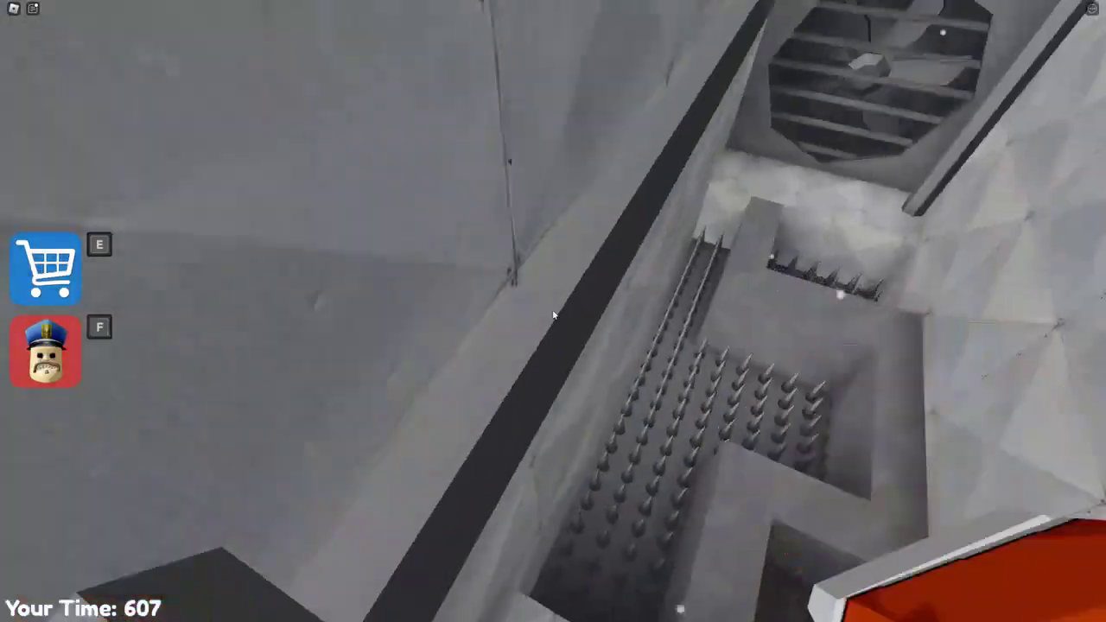
{"action": "key", "text": "w"}
{"action": "key", "text": "w"}
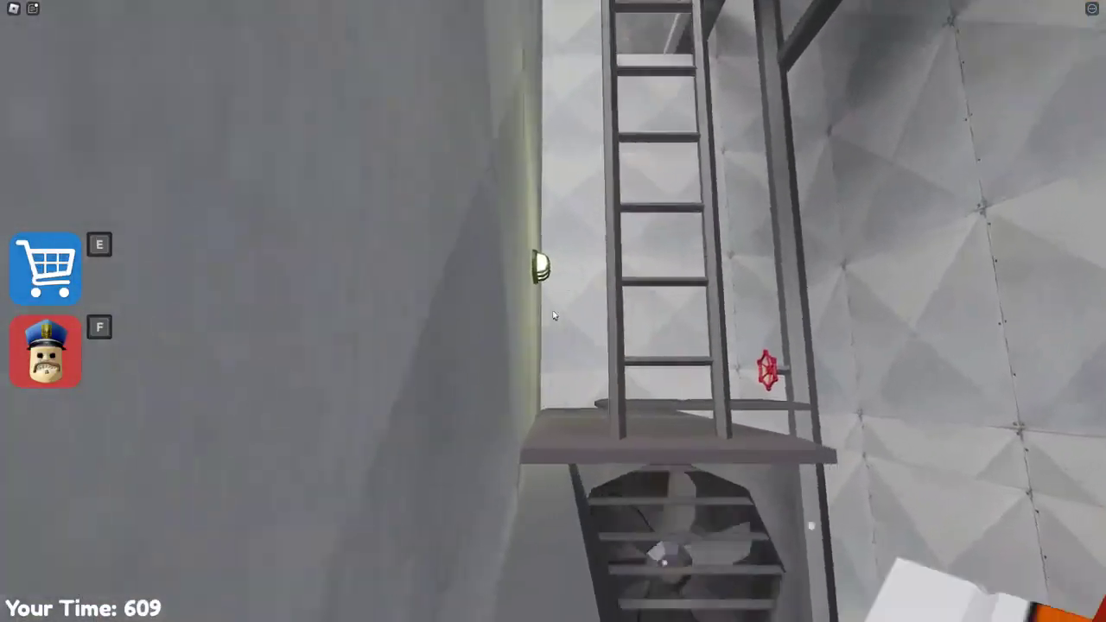
{"action": "key", "text": "w"}
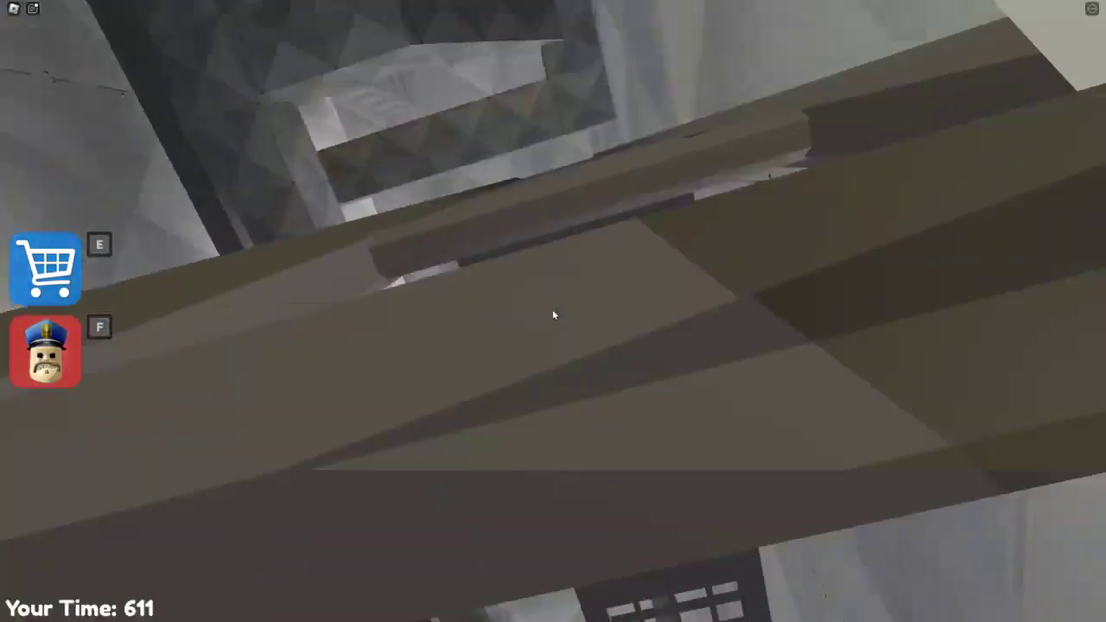
Step: Head past the CLOSE THE VALVES sign to the next red valve and run along the pipe corridor
{"action": "key", "text": "w"}
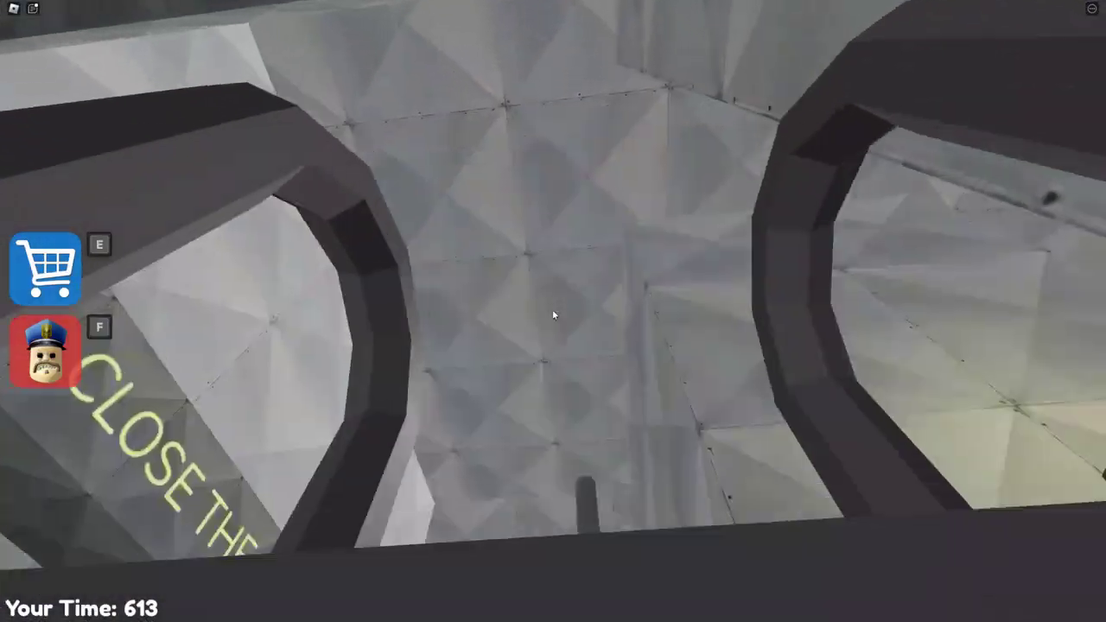
{"action": "key", "text": "w"}
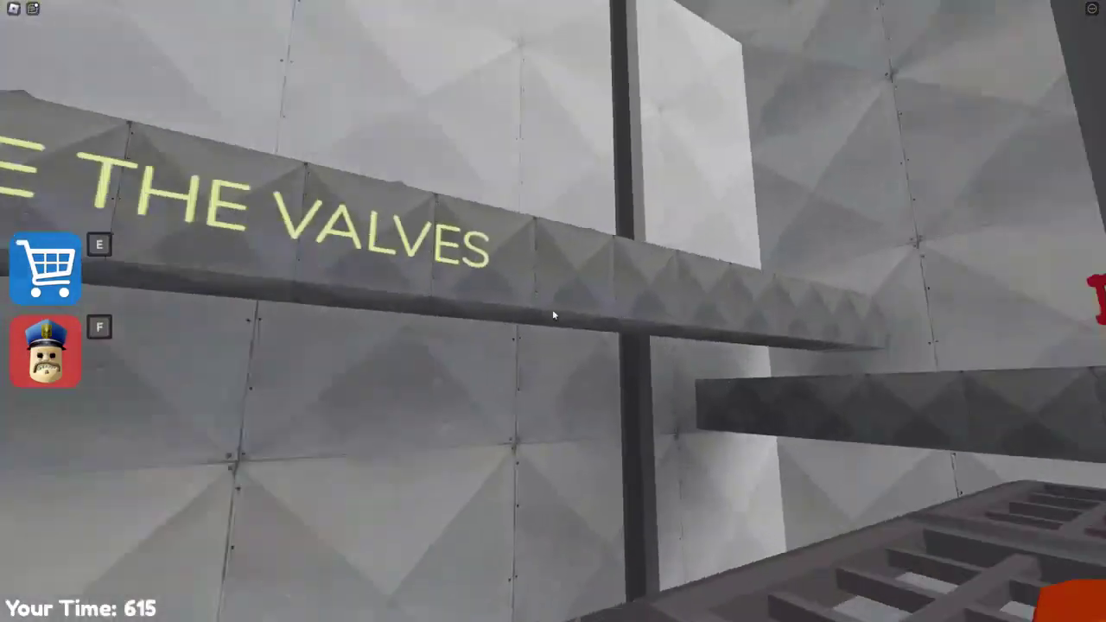
{"action": "key", "text": "w"}
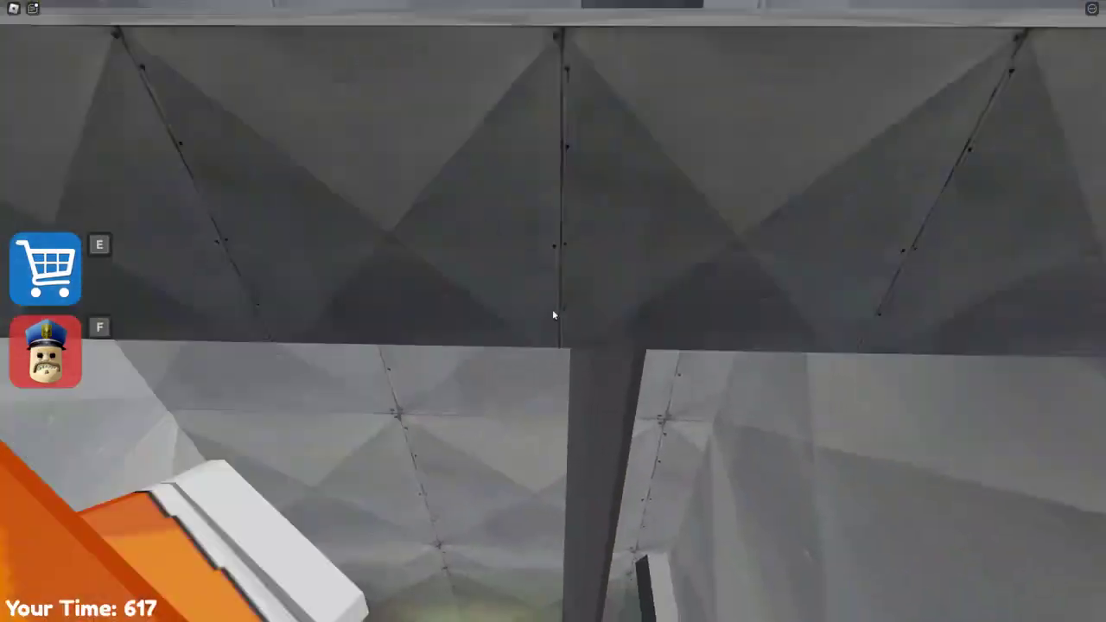
{"action": "key", "text": "w"}
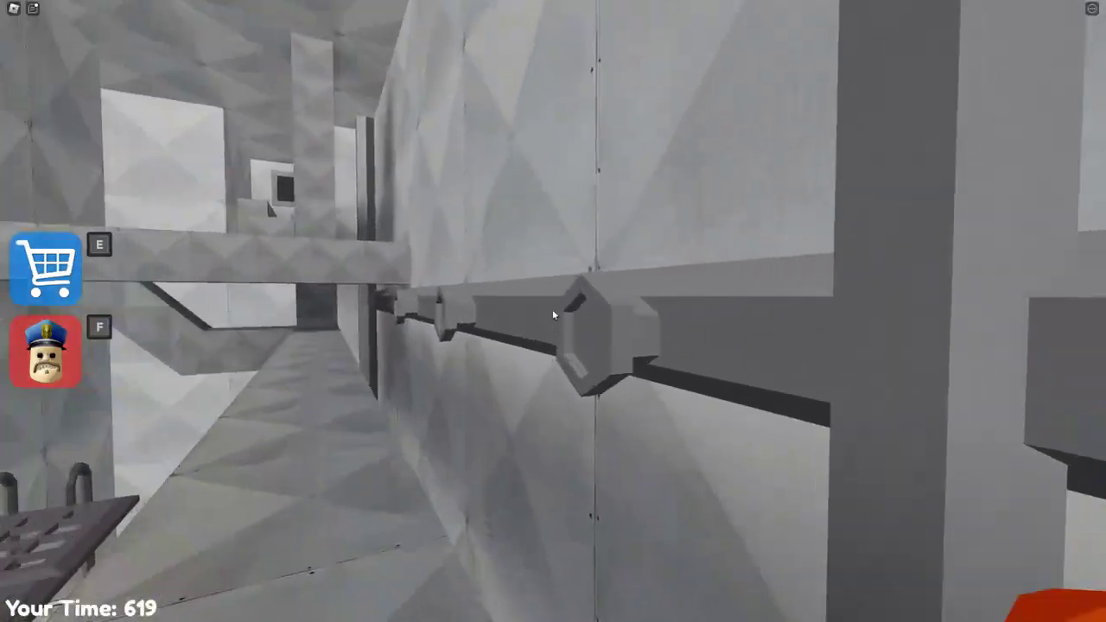
{"action": "key", "text": "w"}
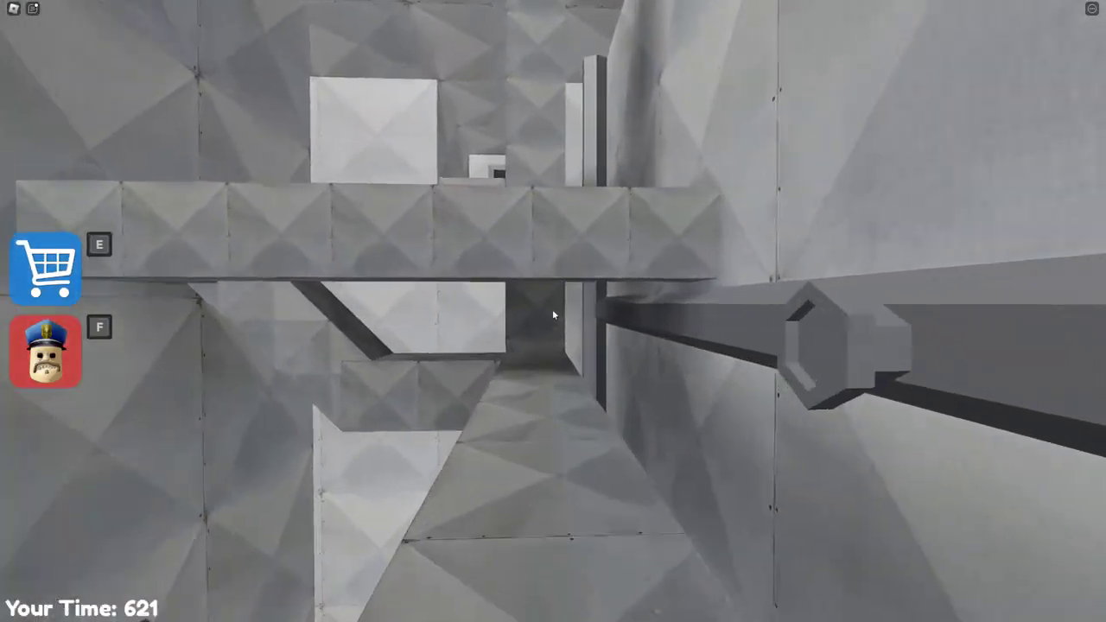
Step: Continue through the grey wall sections onto the narrow dark beam
{"action": "key", "text": "w"}
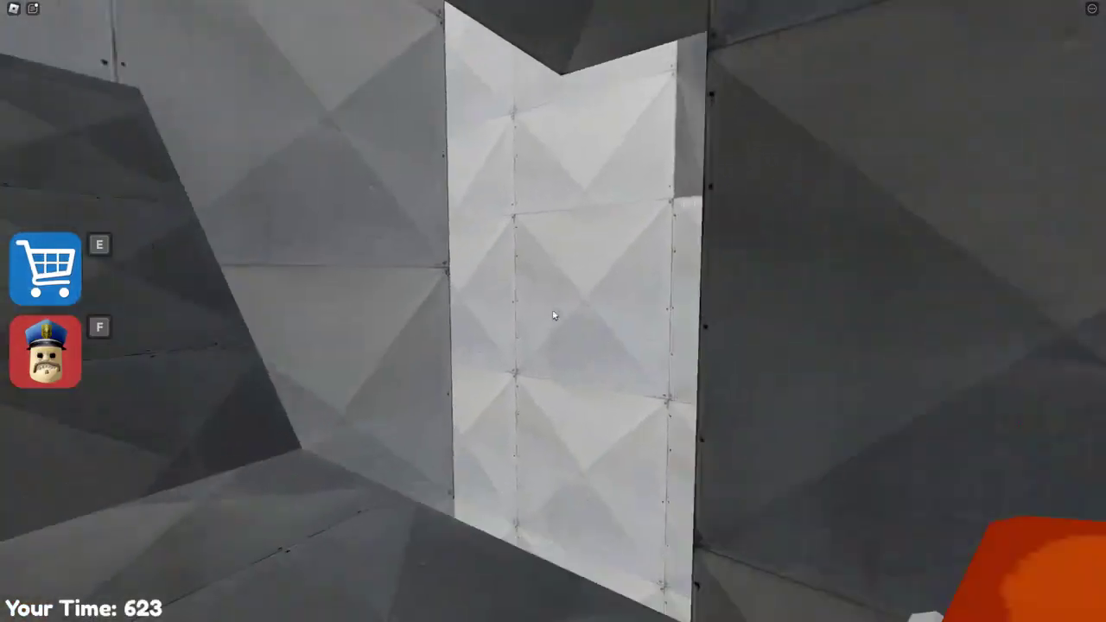
{"action": "key", "text": "w"}
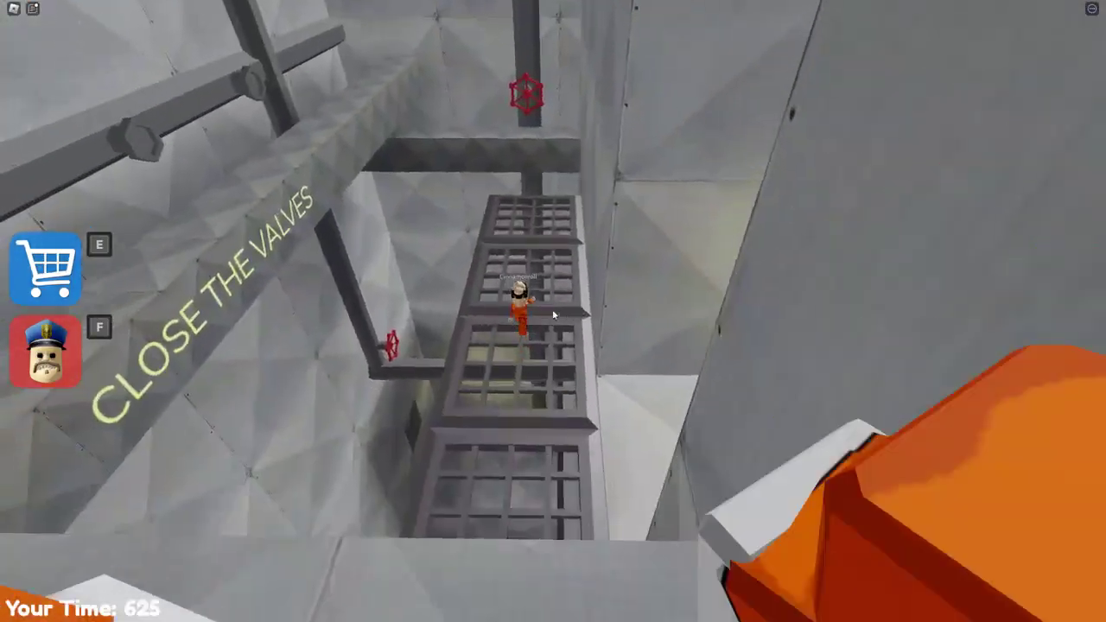
{"action": "key", "text": "w"}
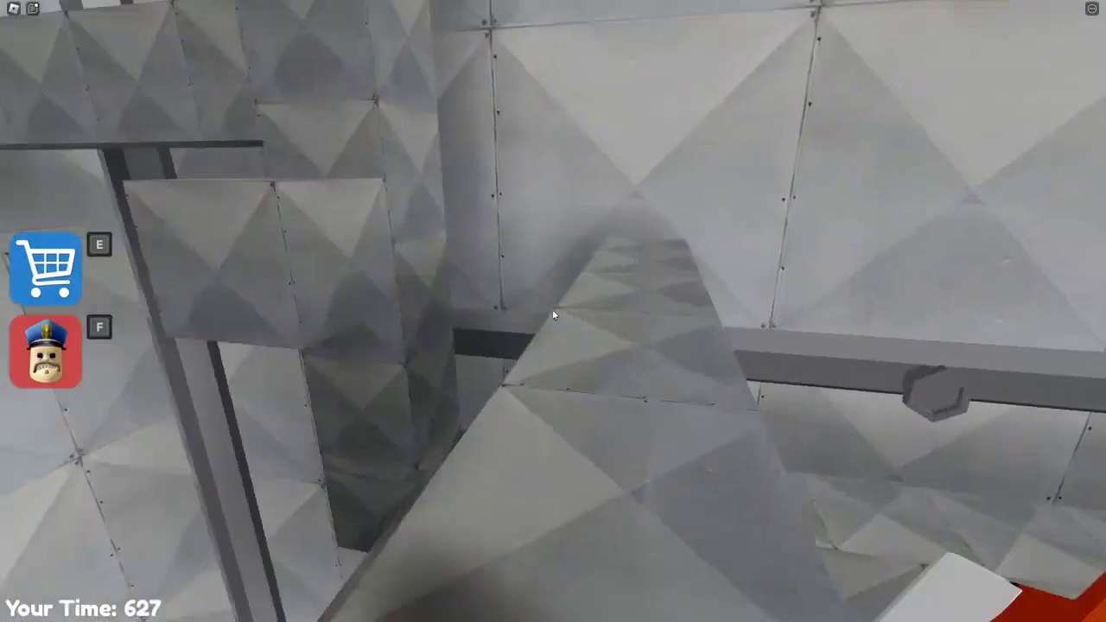
{"action": "key", "text": "w"}
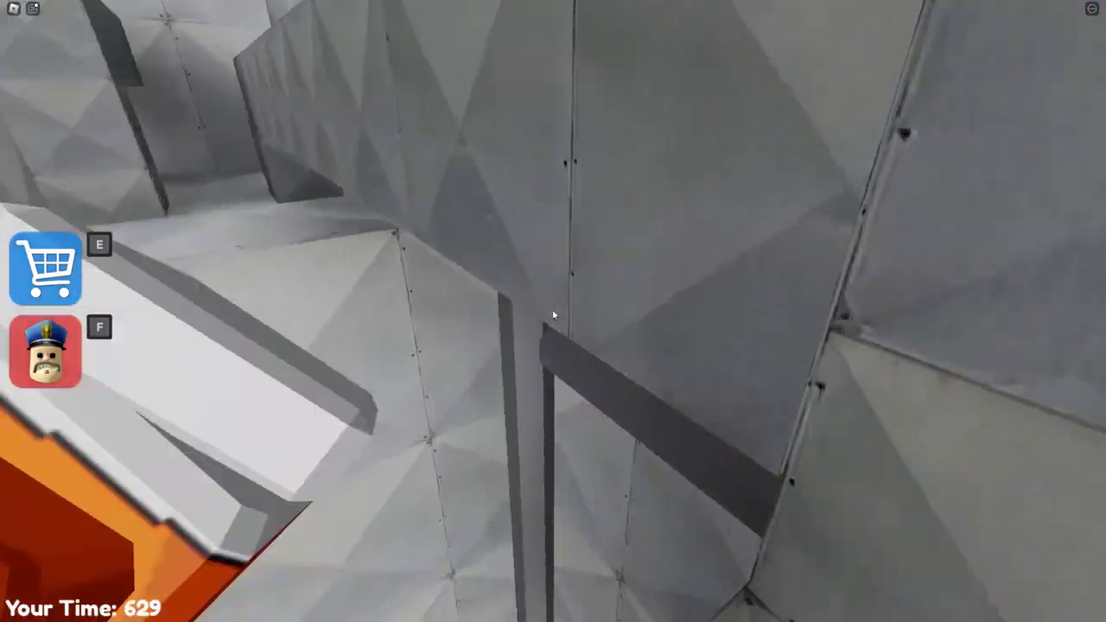
{"action": "key", "text": "w"}
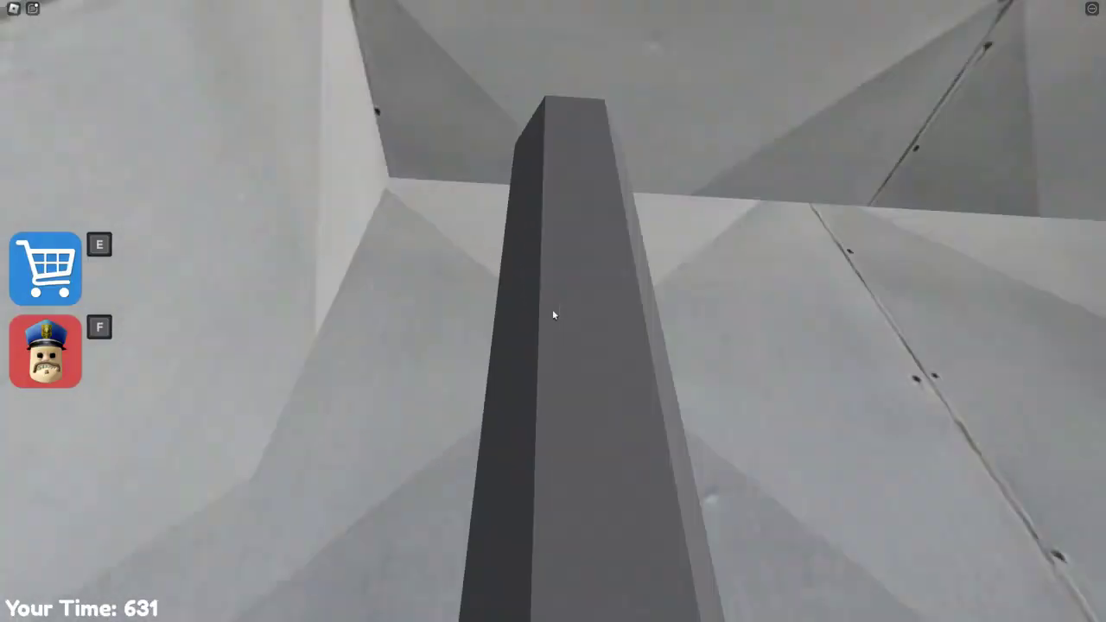
Step: Walk through the vent shaft into the darker corridor, reaching the 7/10 donut count
{"action": "key", "text": "w"}
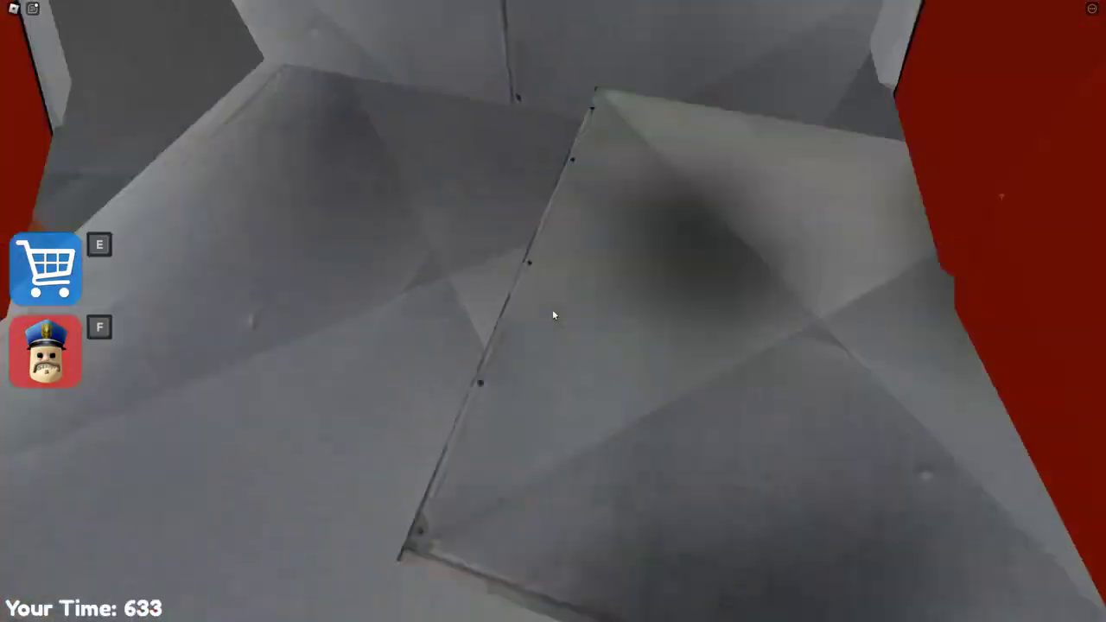
{"action": "key", "text": "w"}
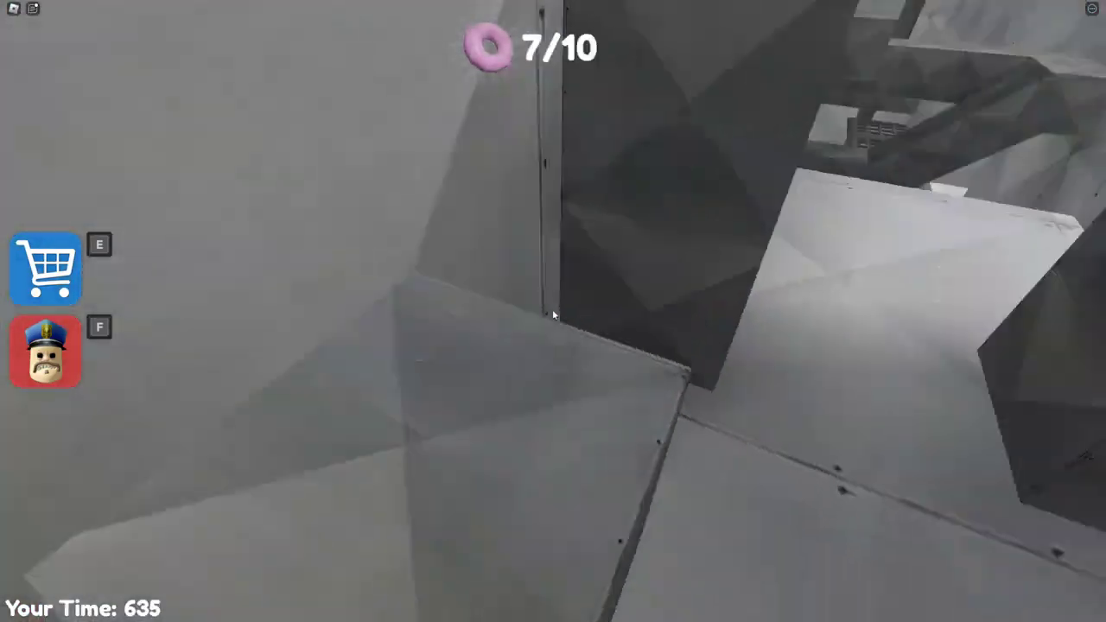
{"action": "key", "text": "w"}
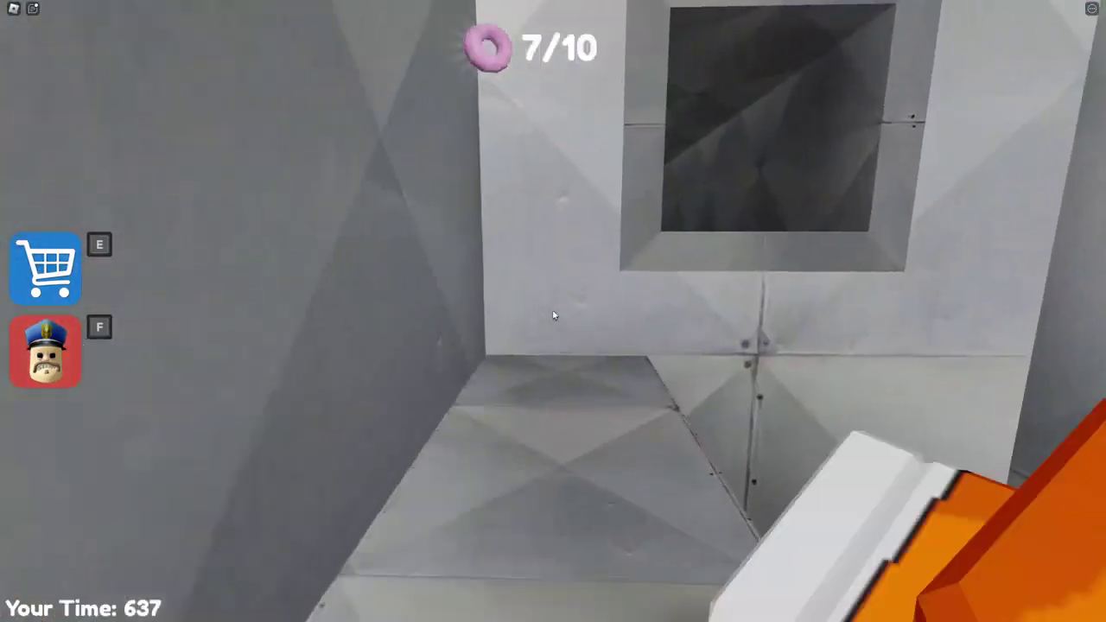
{"action": "key", "text": "w"}
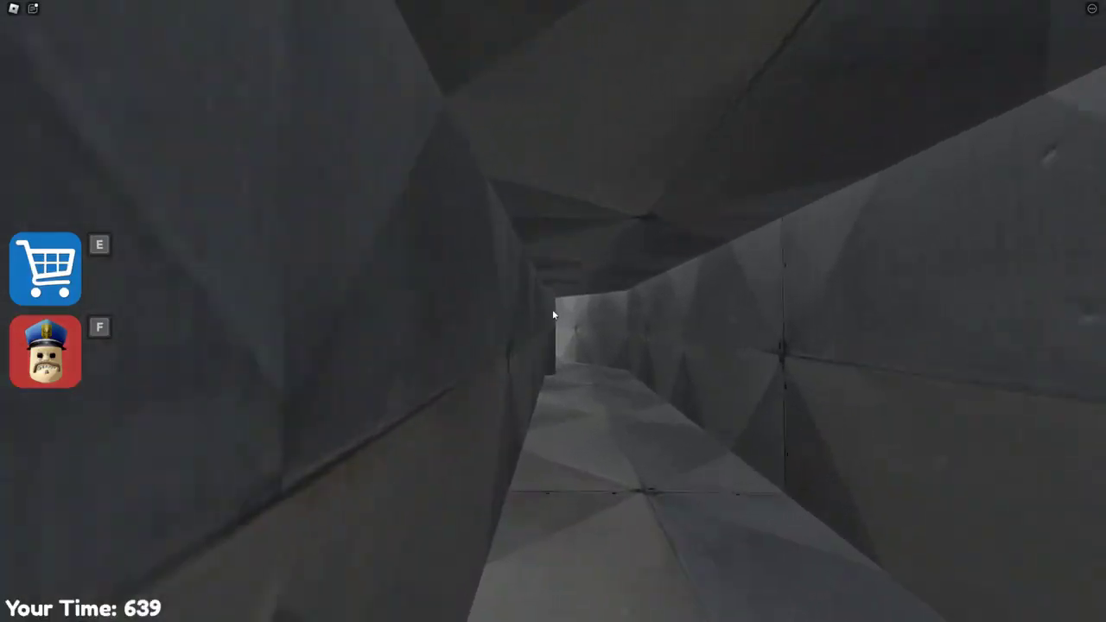
{"action": "key", "text": "w"}
{"action": "key", "text": "w"}
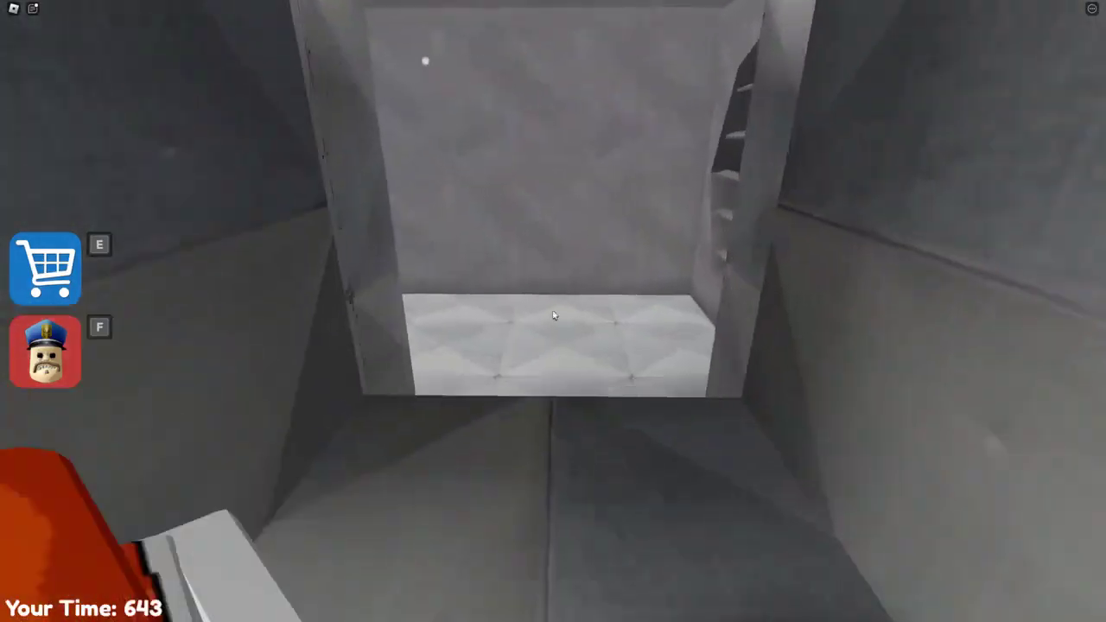
Step: Cross the room with the quilted platform, hopping from block to block
{"action": "key", "text": "w"}
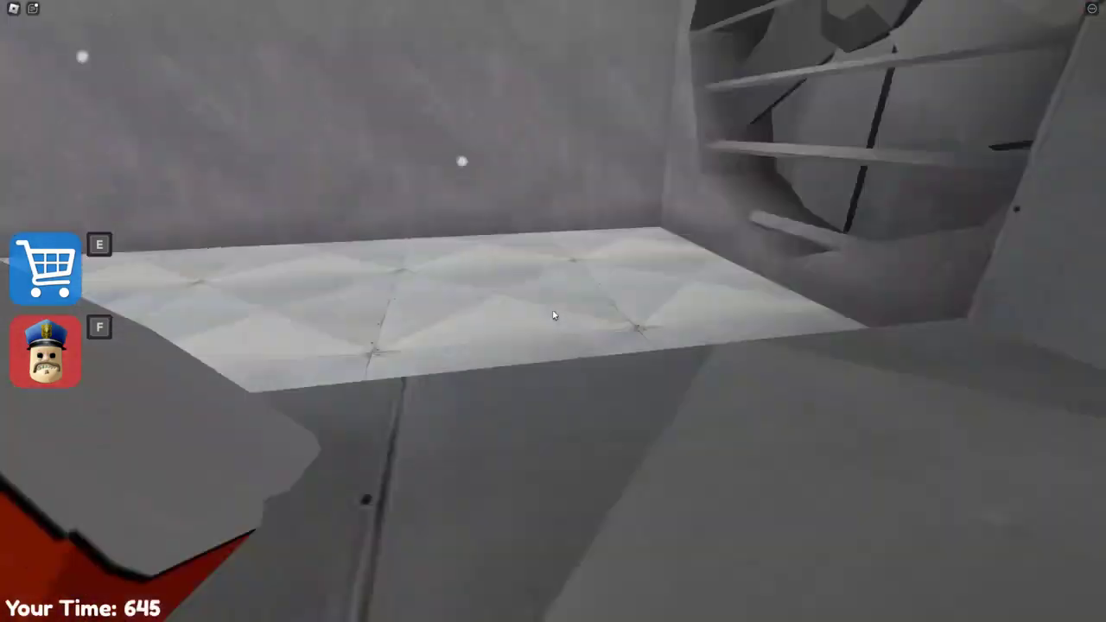
{"action": "key", "text": "w"}
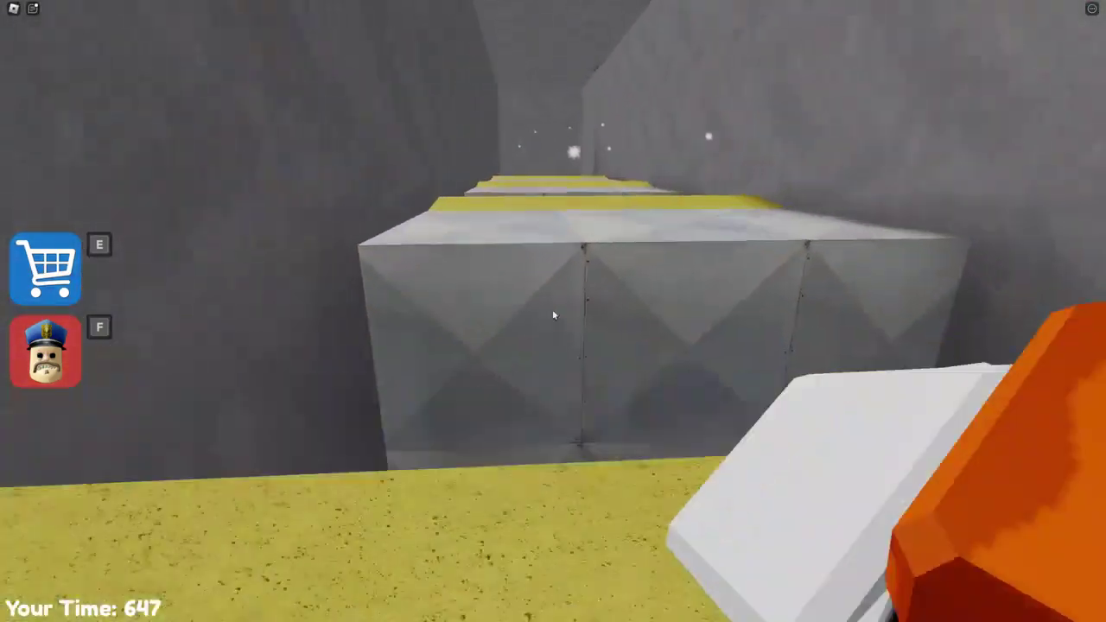
{"action": "key", "text": "w"}
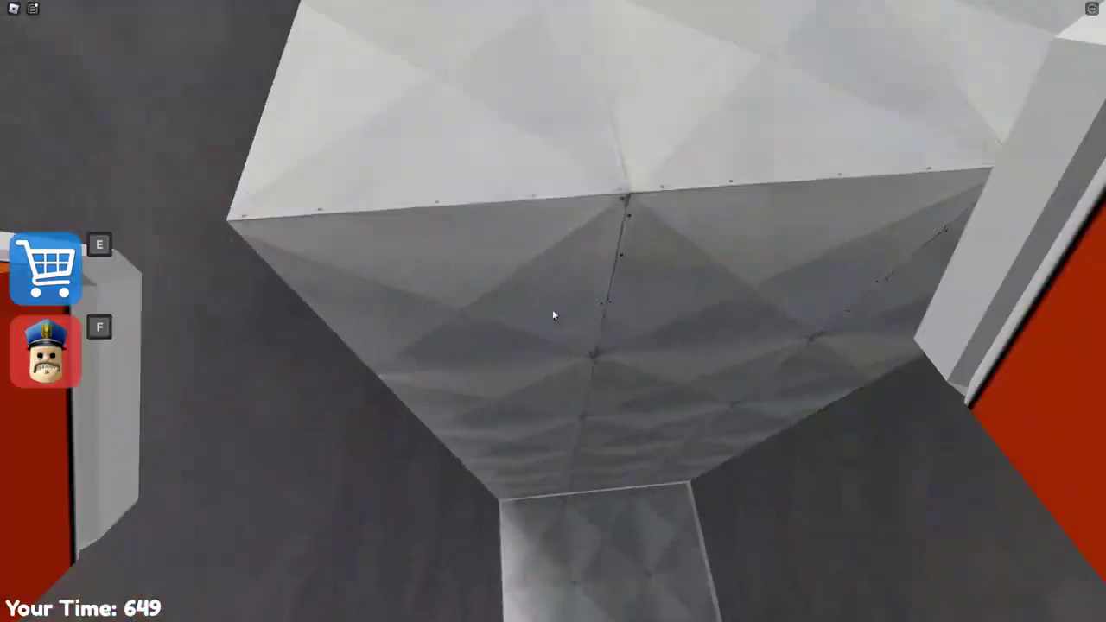
{"action": "key", "text": "w"}
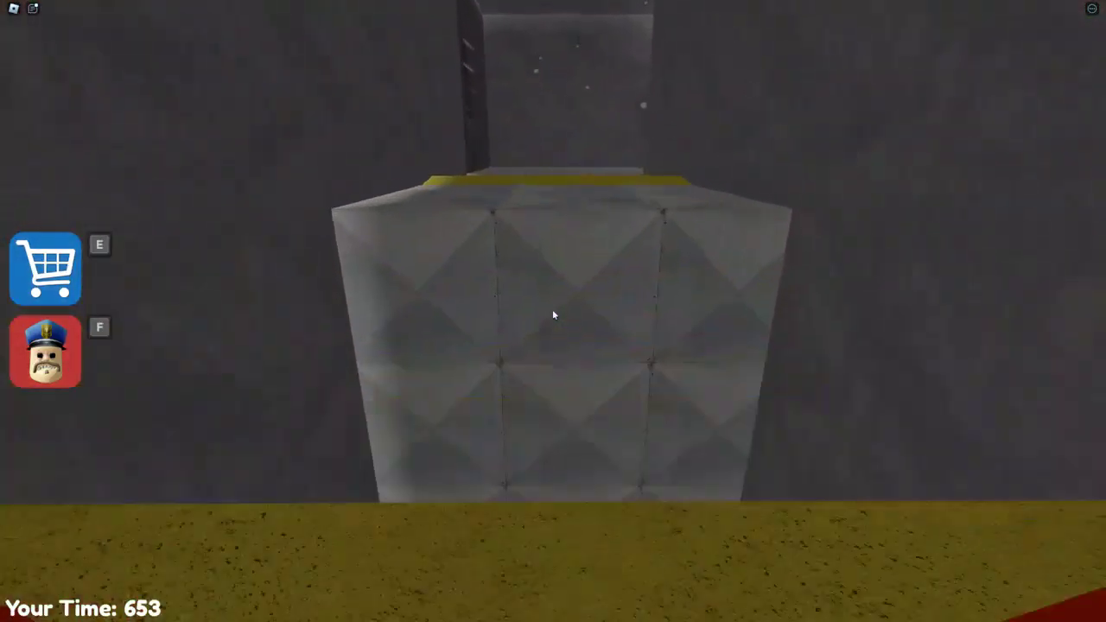
Step: Jump onto the block top and advance along the yellow platform to the tall block
{"action": "key", "text": "space"}
{"action": "key", "text": "w"}
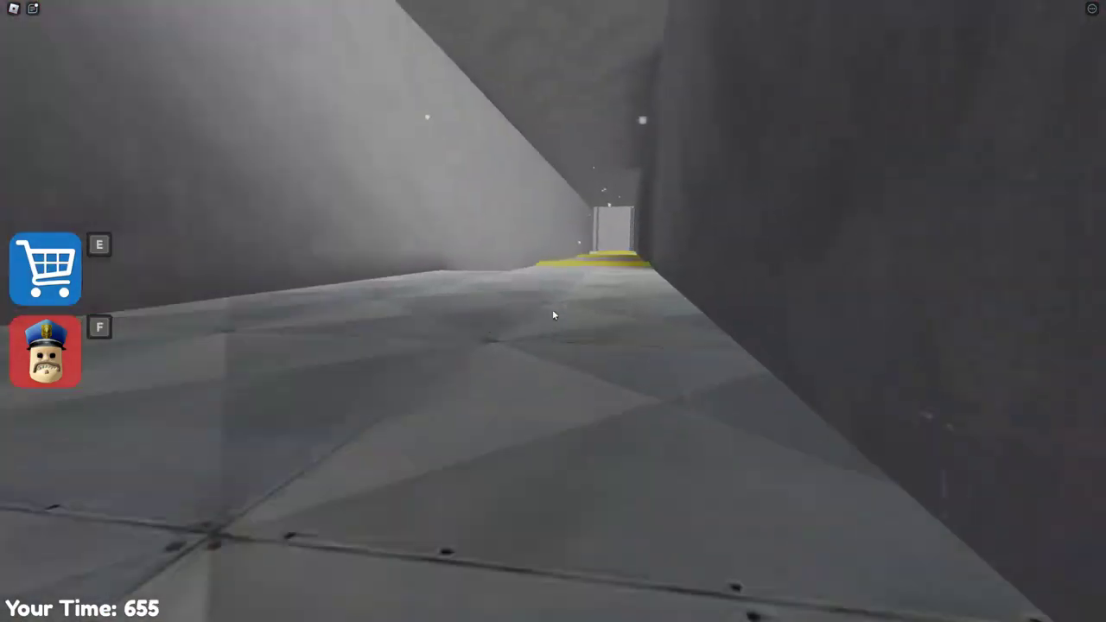
{"action": "key", "text": "w"}
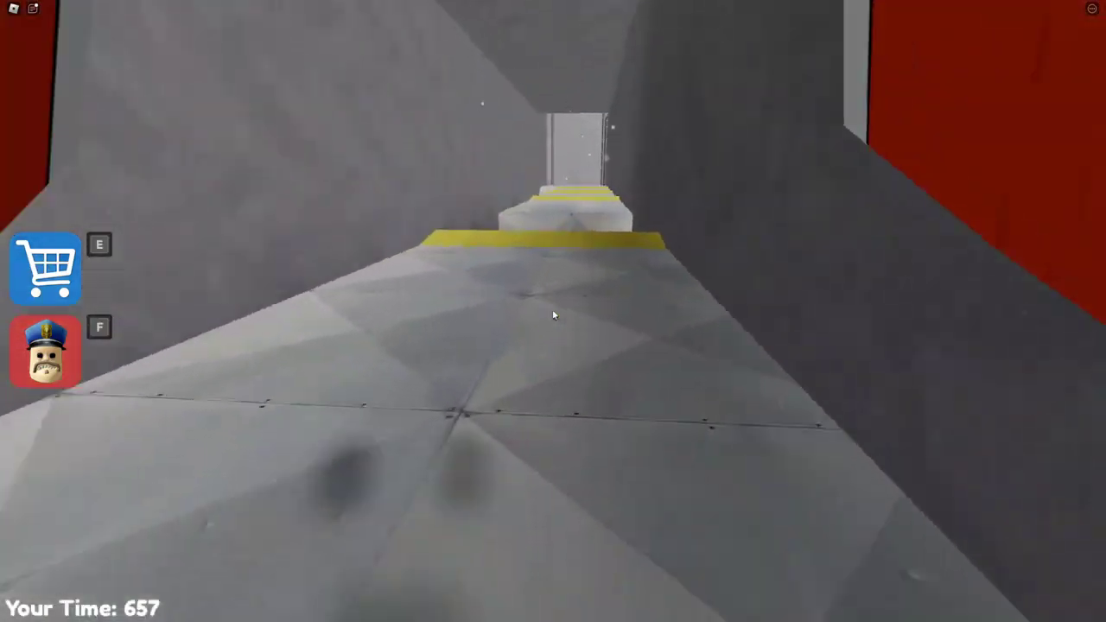
{"action": "key", "text": "w"}
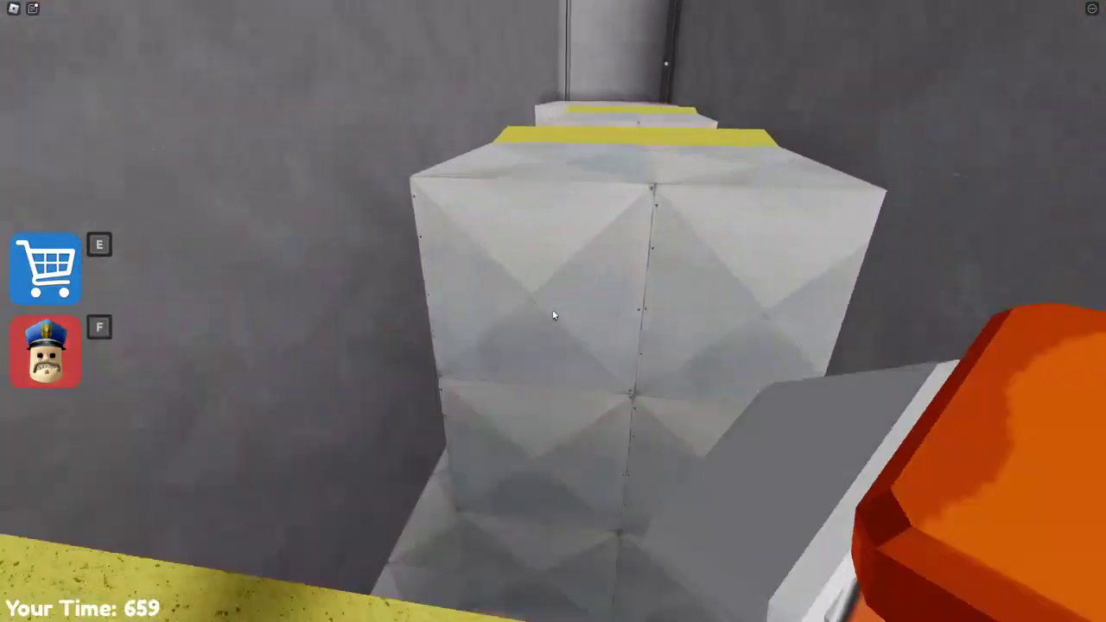
Step: Cross the platforms and climb the tall ladder up into the padded shaft
{"action": "key", "text": "w"}
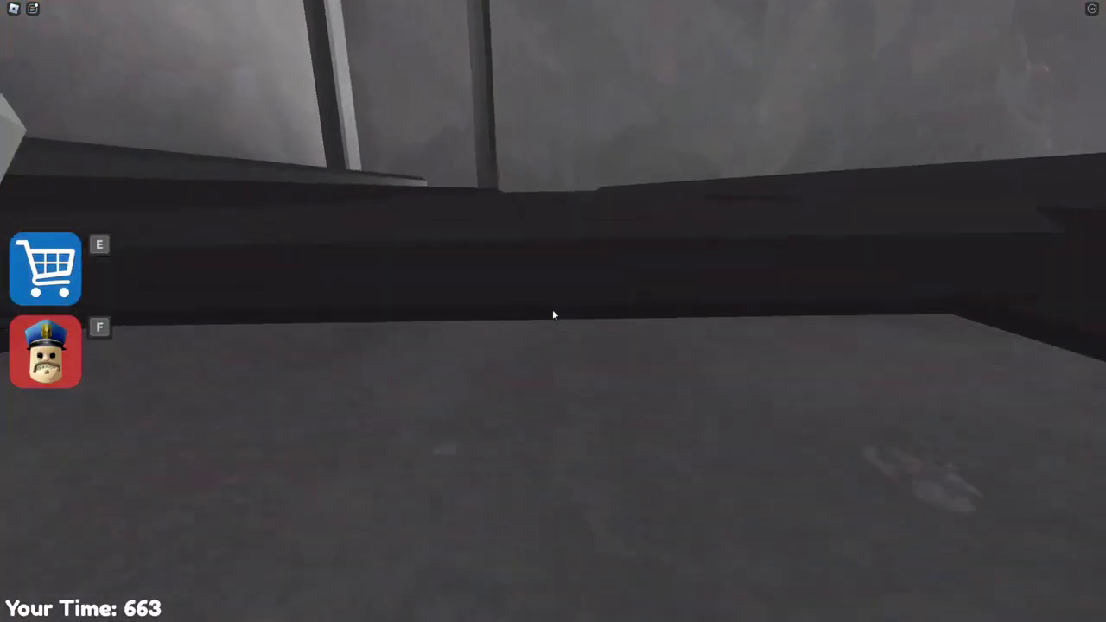
{"action": "key", "text": "w"}
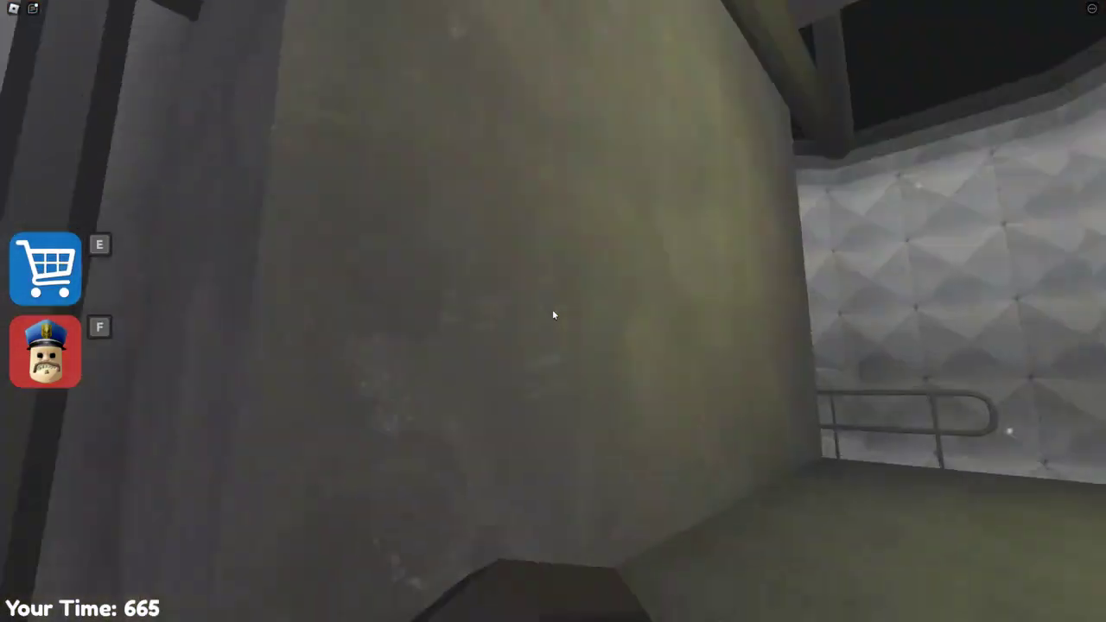
{"action": "key", "text": "w"}
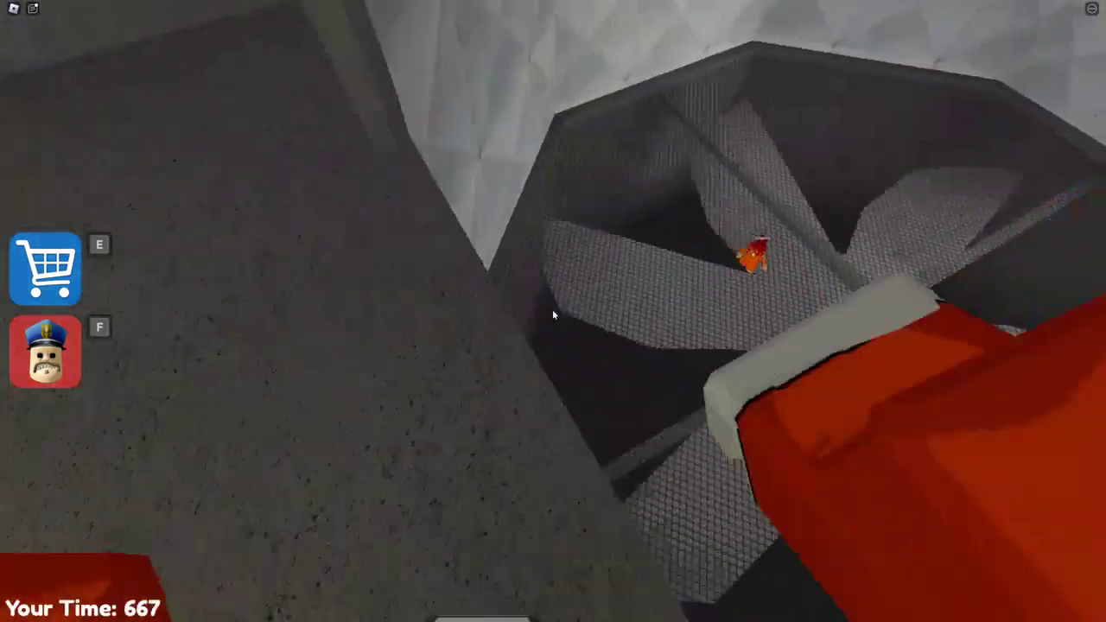
{"action": "key", "text": "w"}
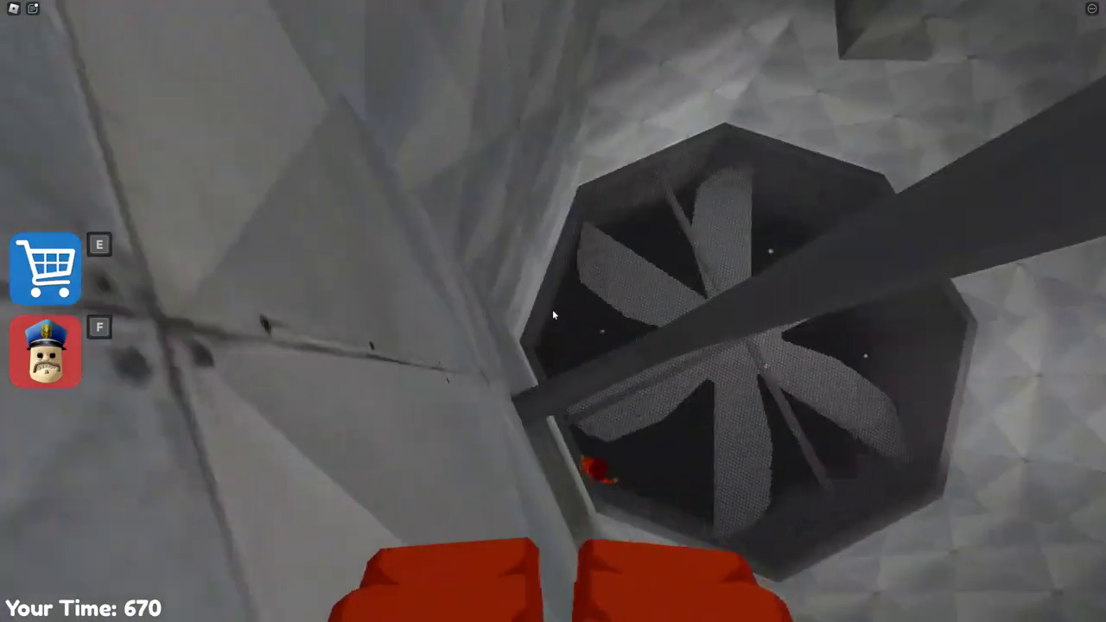
Step: Move past the big fan and drop through the ceiling vent into the prison hallway
{"action": "key", "text": "w"}
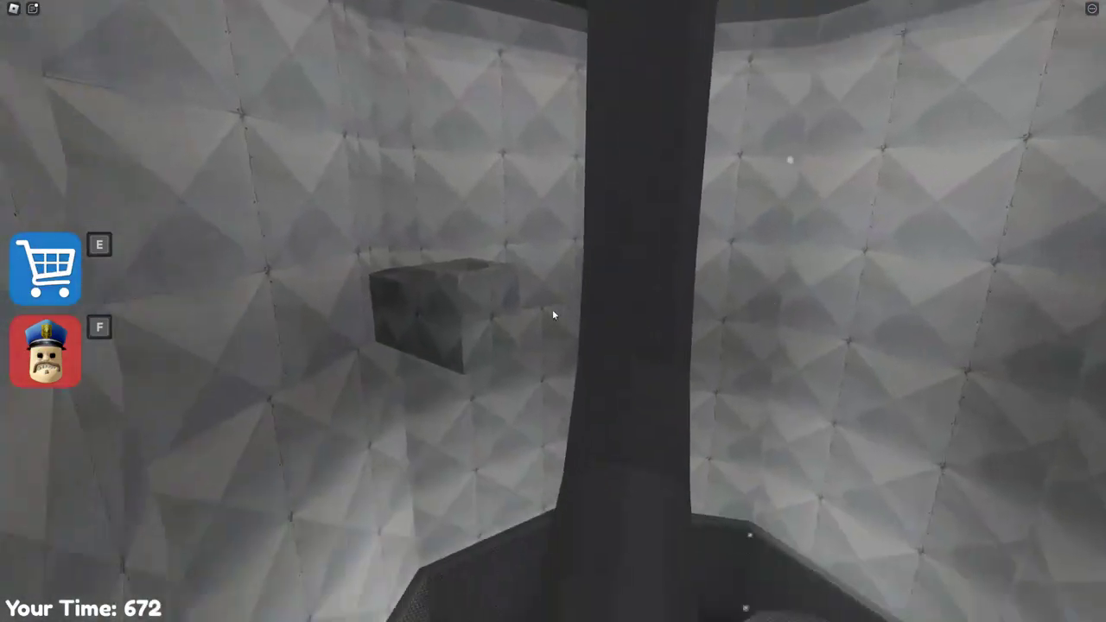
{"action": "key", "text": "w"}
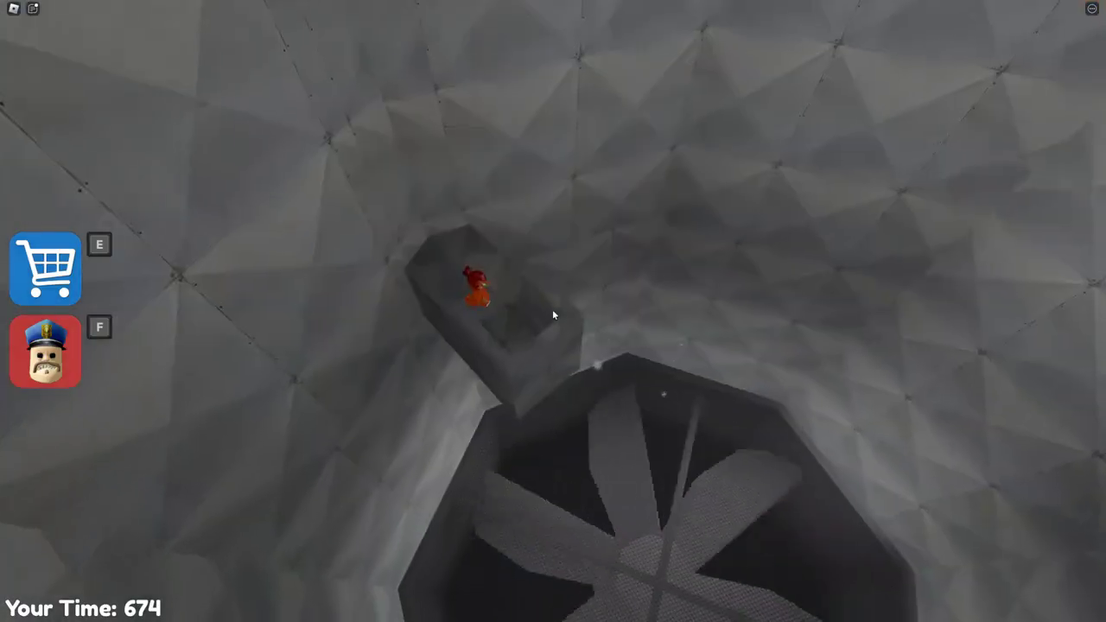
{"action": "key", "text": "w"}
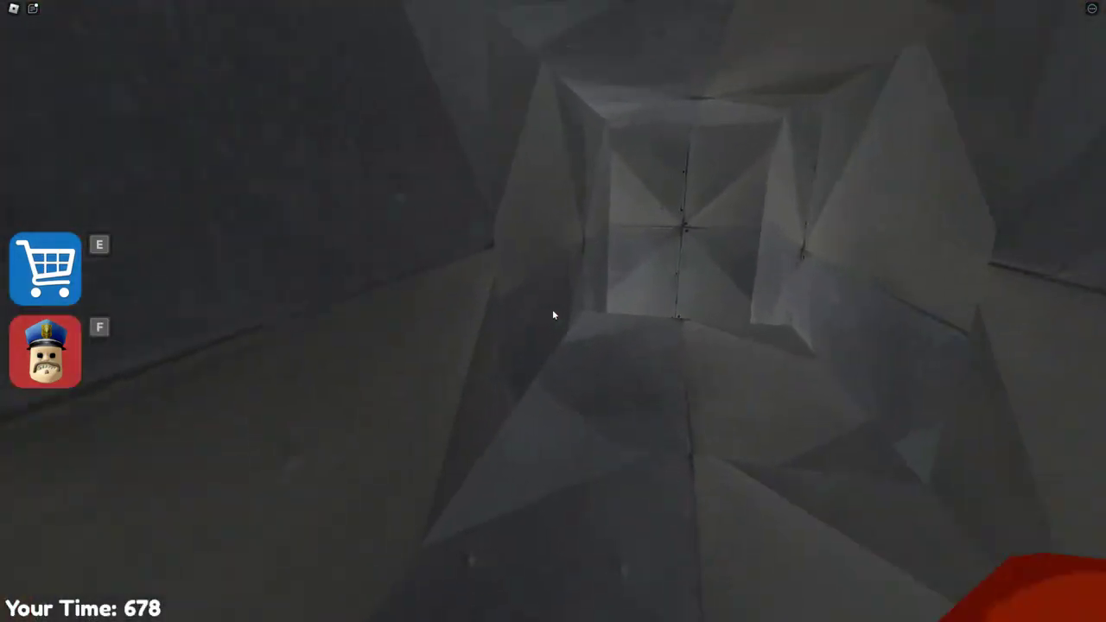
{"action": "key", "text": "w"}
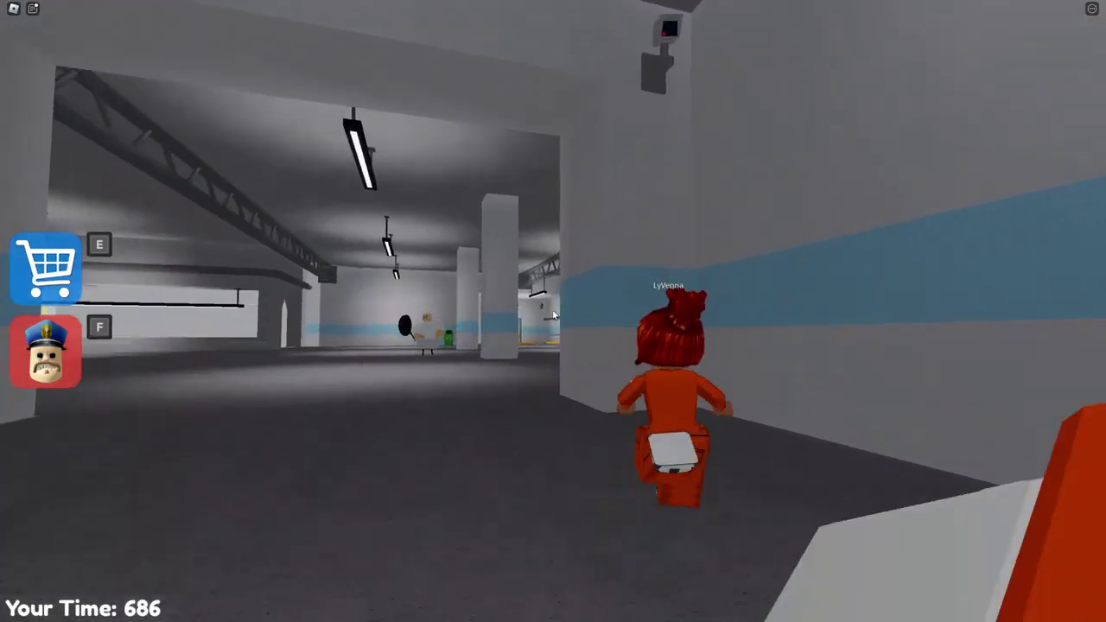
{"action": "key", "text": "w"}
{"action": "key", "text": "w"}
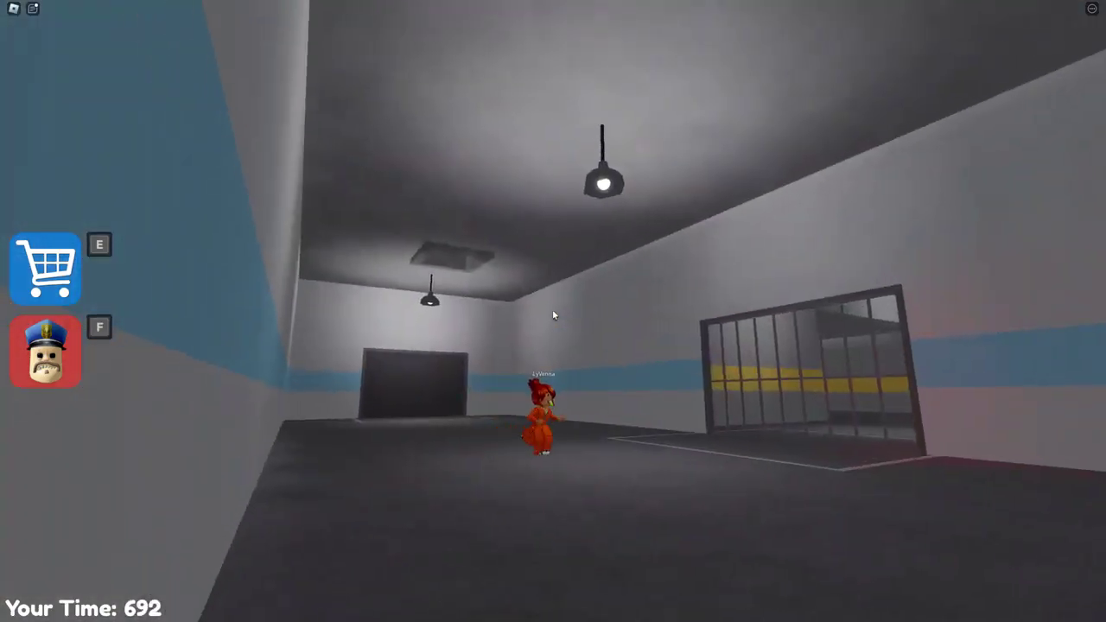
Step: Trigger the Garry the Chef boss fight and run past the pillar away from him
{"action": "key", "text": "w"}
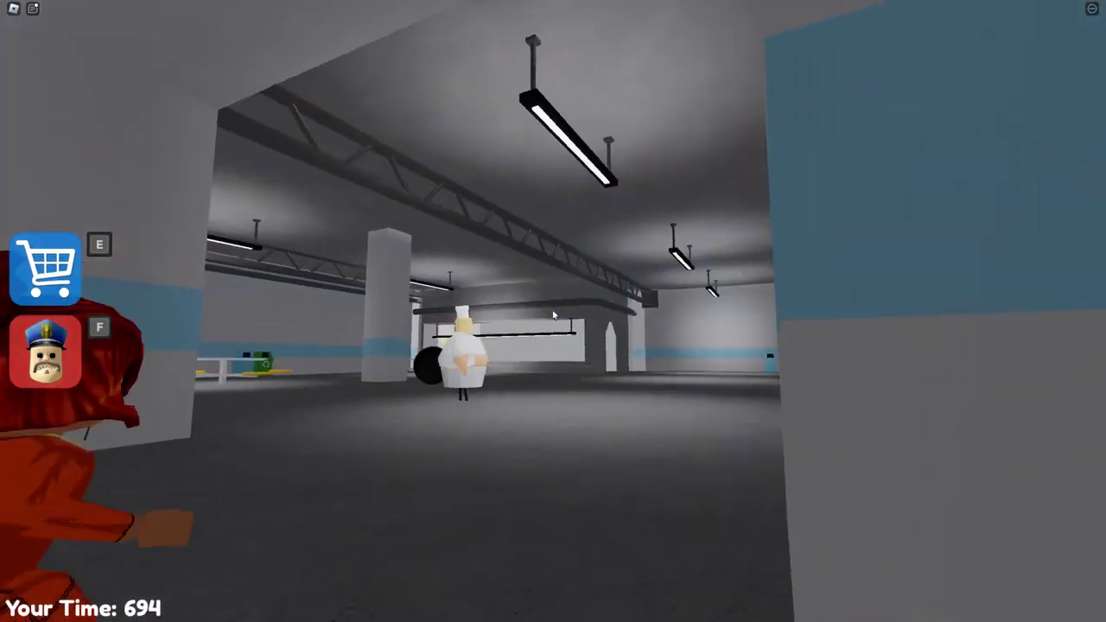
{"action": "key", "text": "d"}
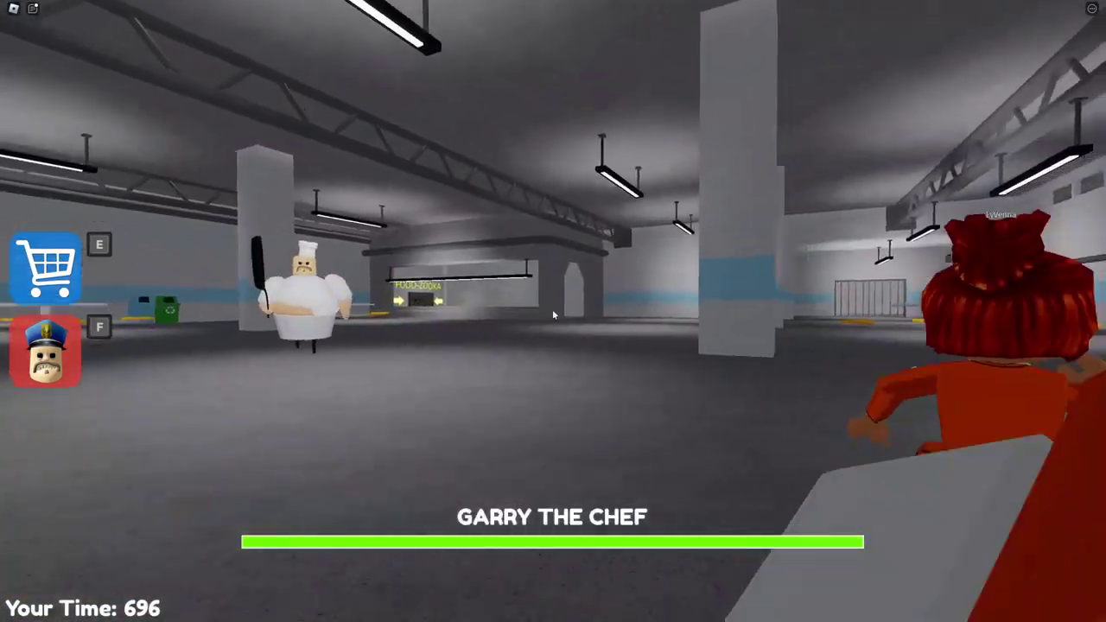
{"action": "key", "text": "w"}
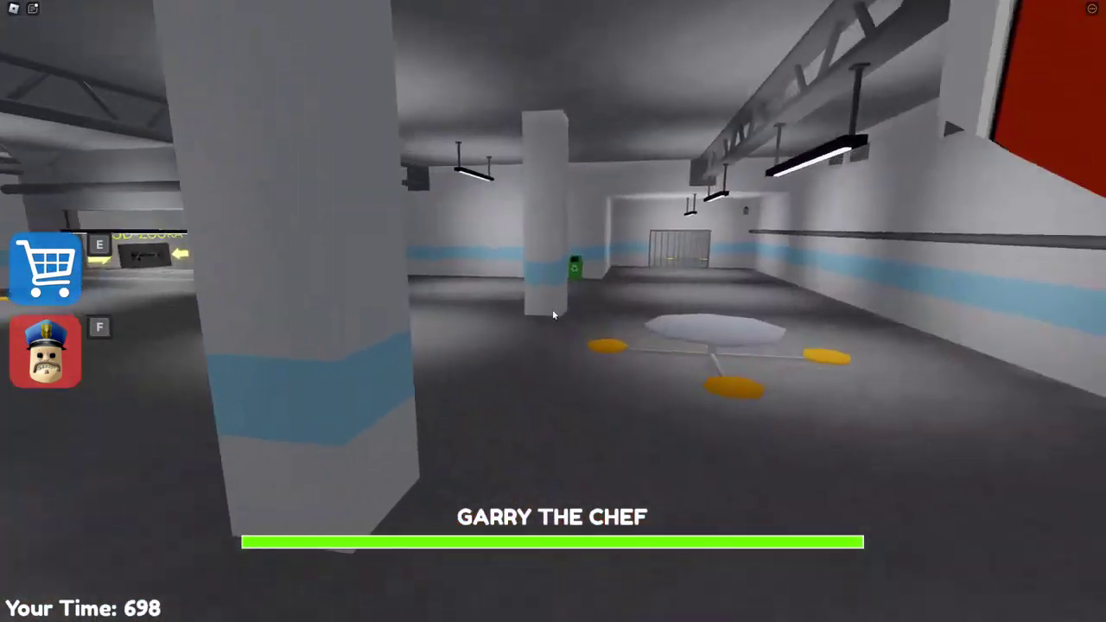
{"action": "key", "text": "w"}
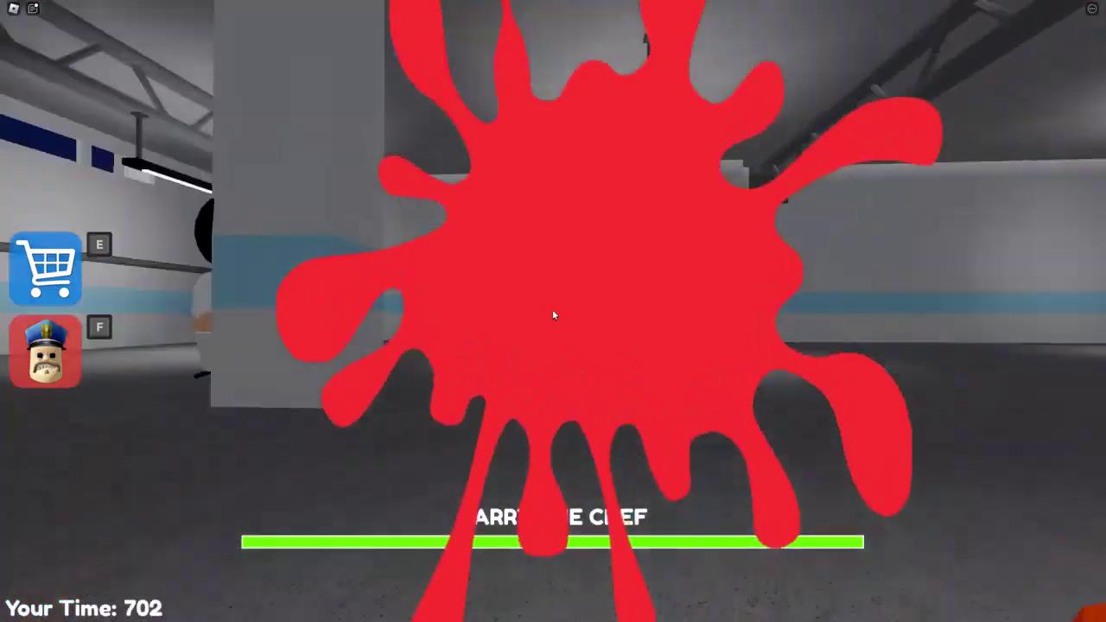
Step: Dodge the chef across the hall and reach the FOOD-ZOOKA booth
{"action": "key", "text": "w"}
{"action": "key", "text": "w"}
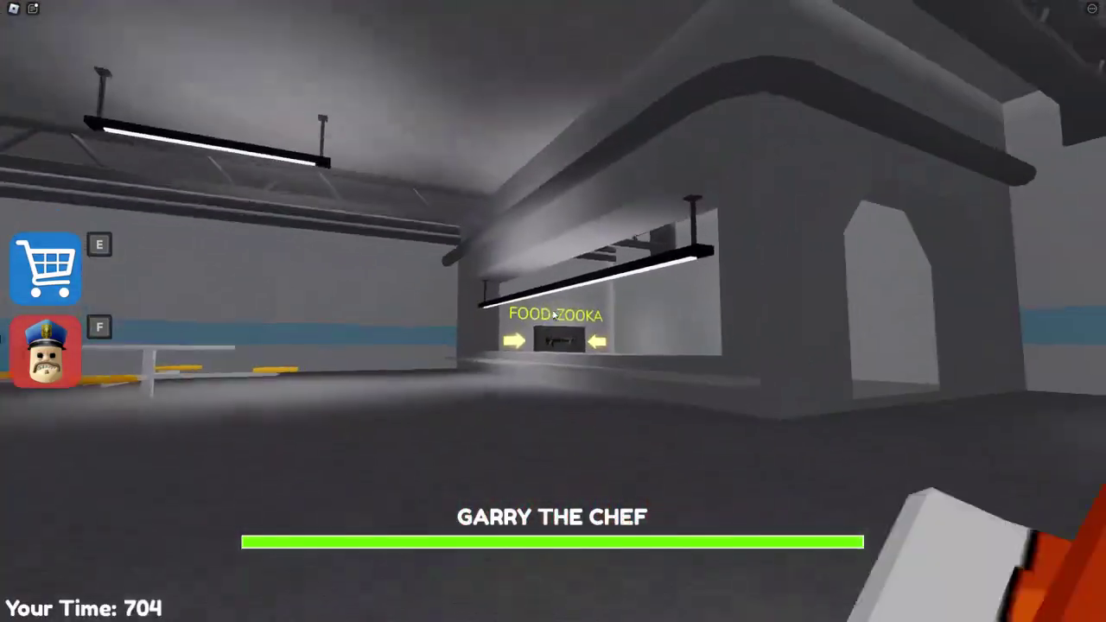
{"action": "key", "text": "w"}
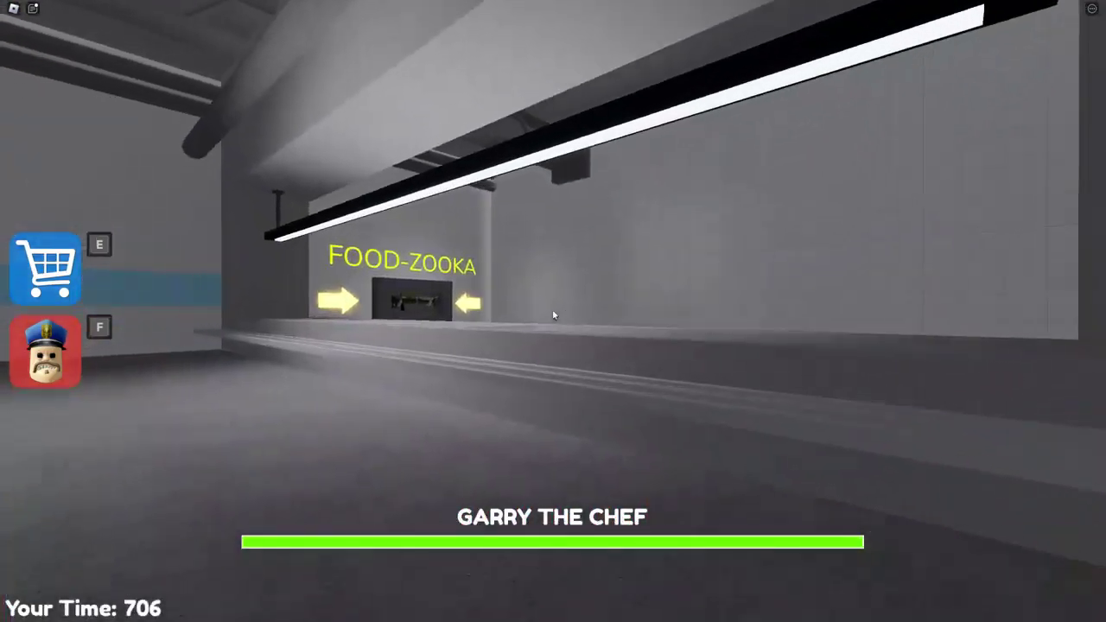
{"action": "key", "text": "w"}
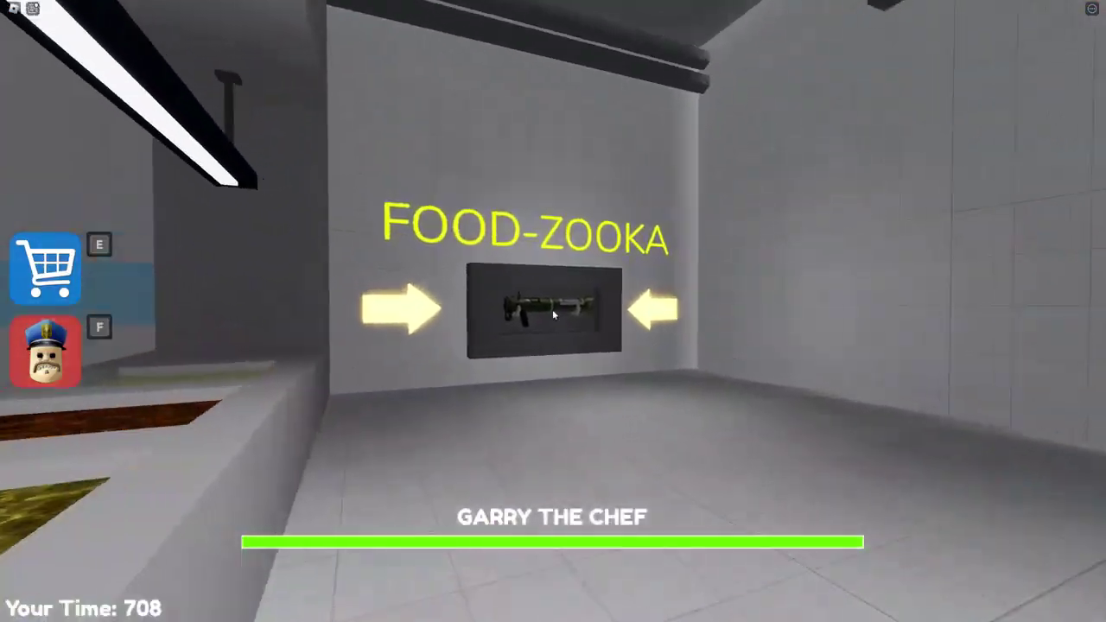
Step: Take the Food-Zooka from the display and fire the first shots at Garry the Chef
{"action": "left_click", "coordinate": [554, 315]}
{"action": "key", "text": "w"}
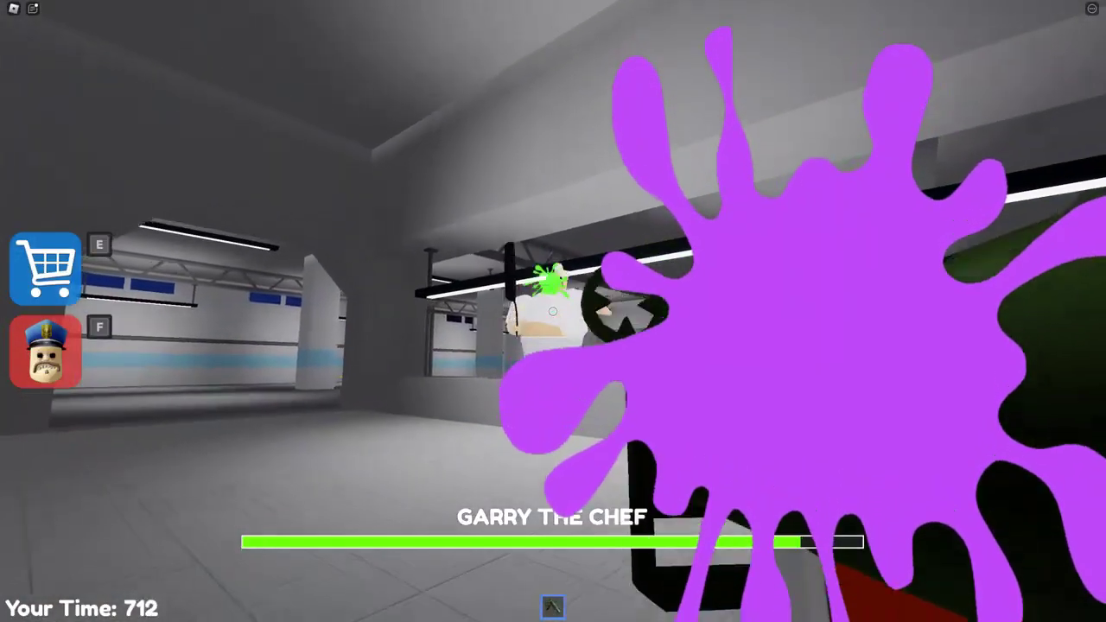
{"action": "left_click", "coordinate": [553, 311]}
{"action": "key", "text": "w"}
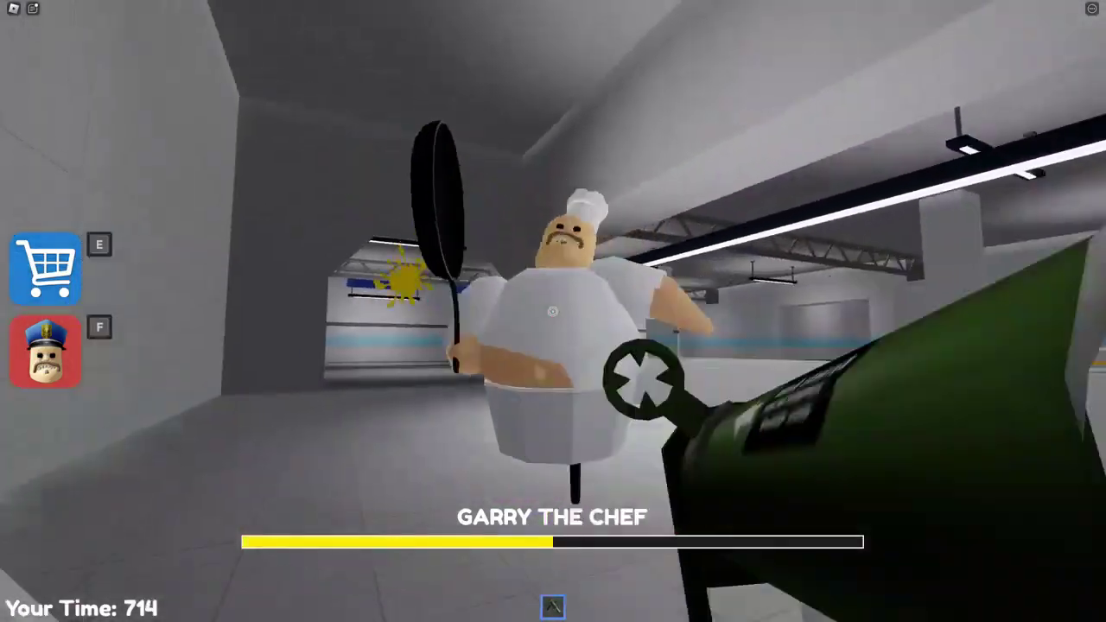
{"action": "left_click", "coordinate": [553, 311]}
Step: Land the final shots to empty the chef's health, then turn toward the FOOD-ZOOKA wall
{"action": "left_click", "coordinate": [553, 311]}
{"action": "key", "text": "w"}
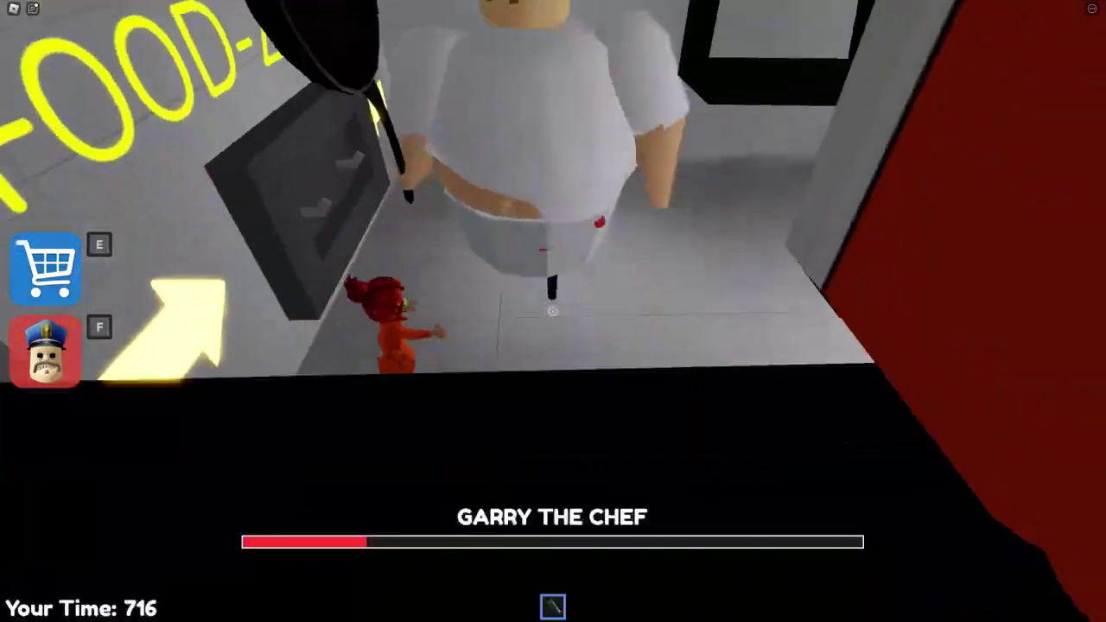
{"action": "left_click", "coordinate": [553, 311]}
{"action": "key", "text": "w"}
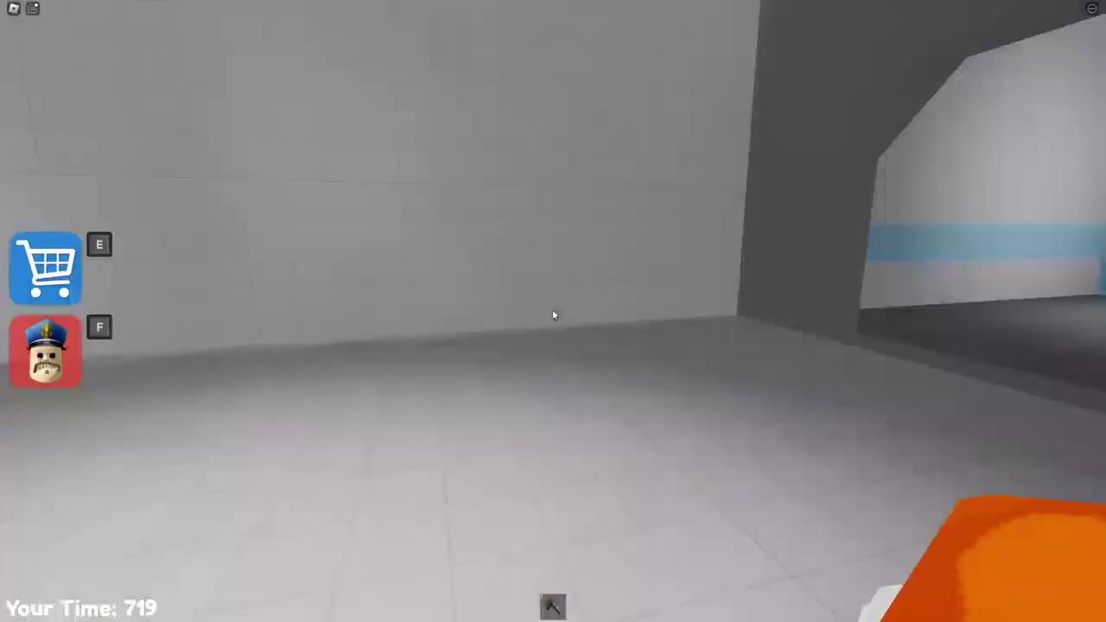
{"action": "left_click", "coordinate": [553, 311]}
{"action": "key", "text": "w"}
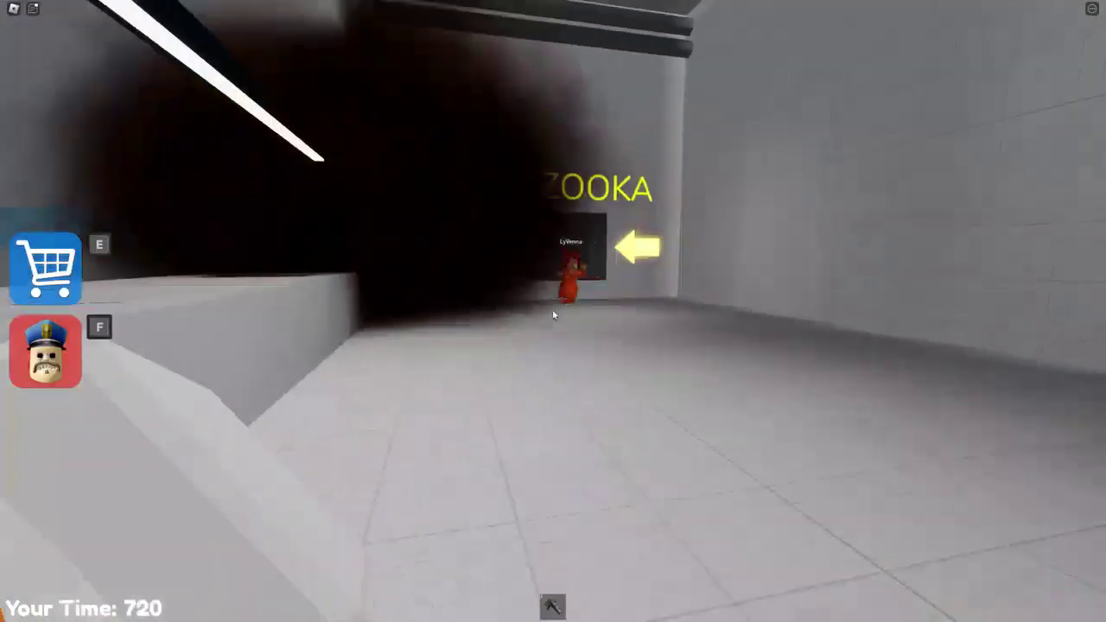
Step: Walk past the trash cans to the doorway with the orange pipe
{"action": "key", "text": "w"}
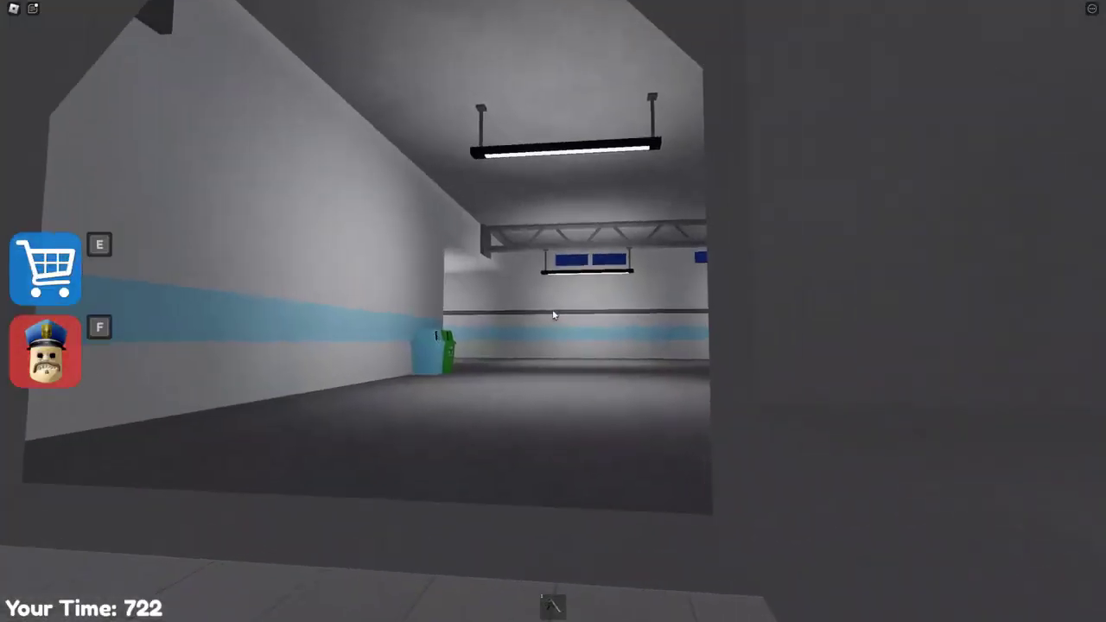
{"action": "key", "text": "w"}
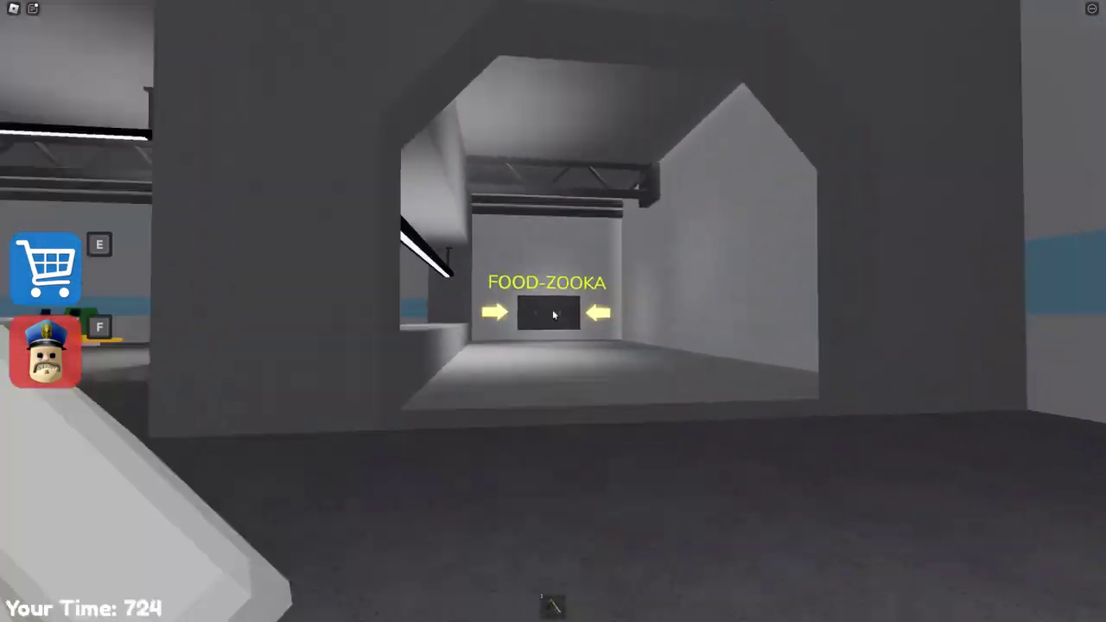
{"action": "key", "text": "w"}
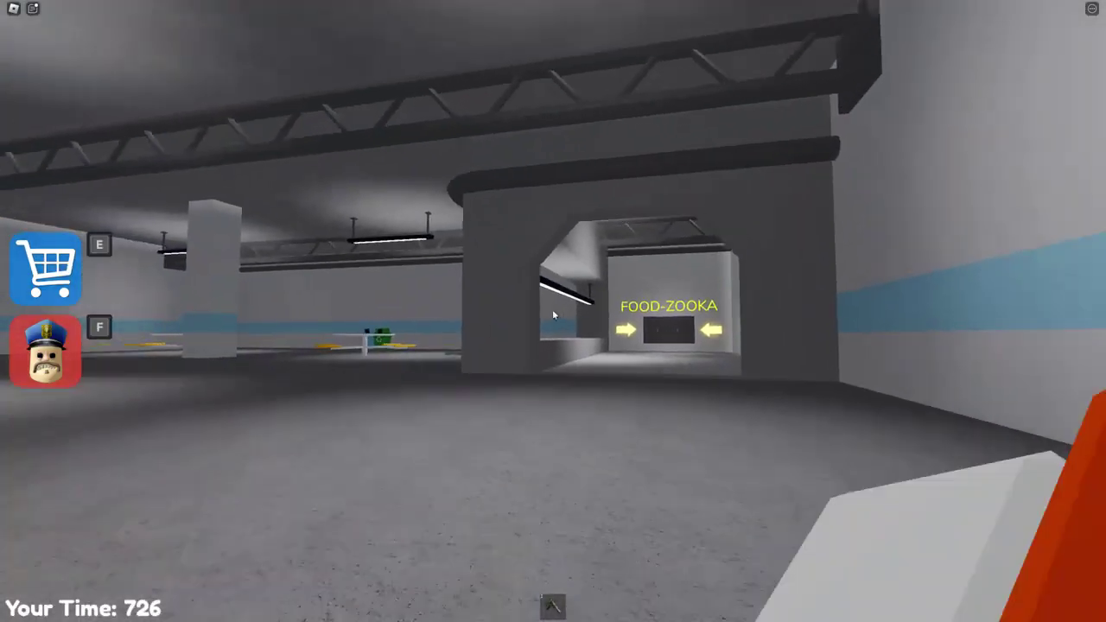
{"action": "key", "text": "w"}
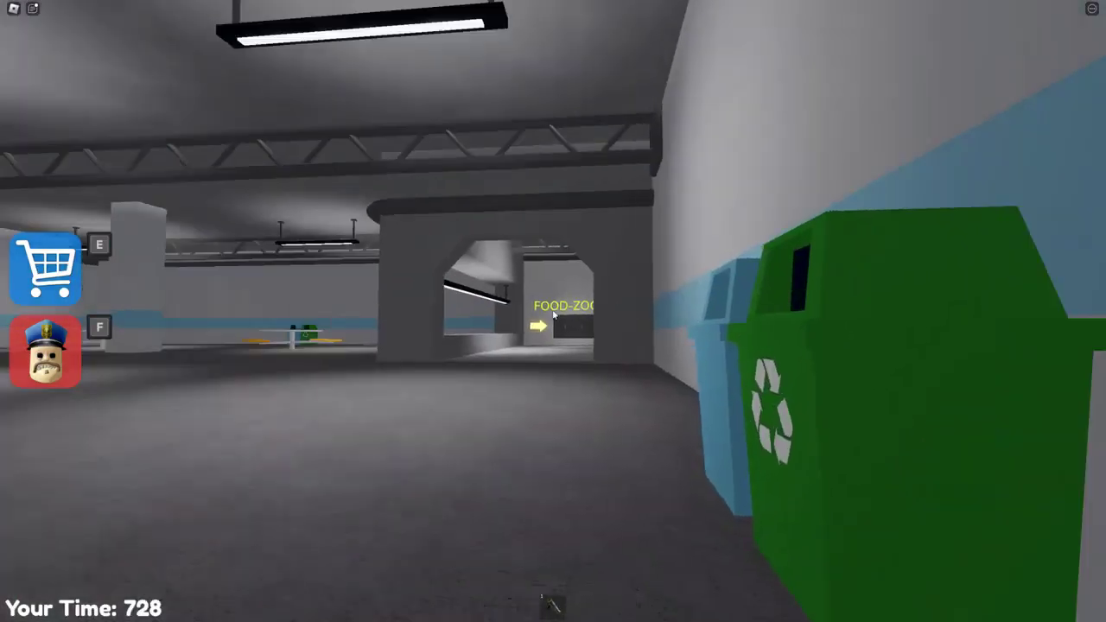
{"action": "key", "text": "w"}
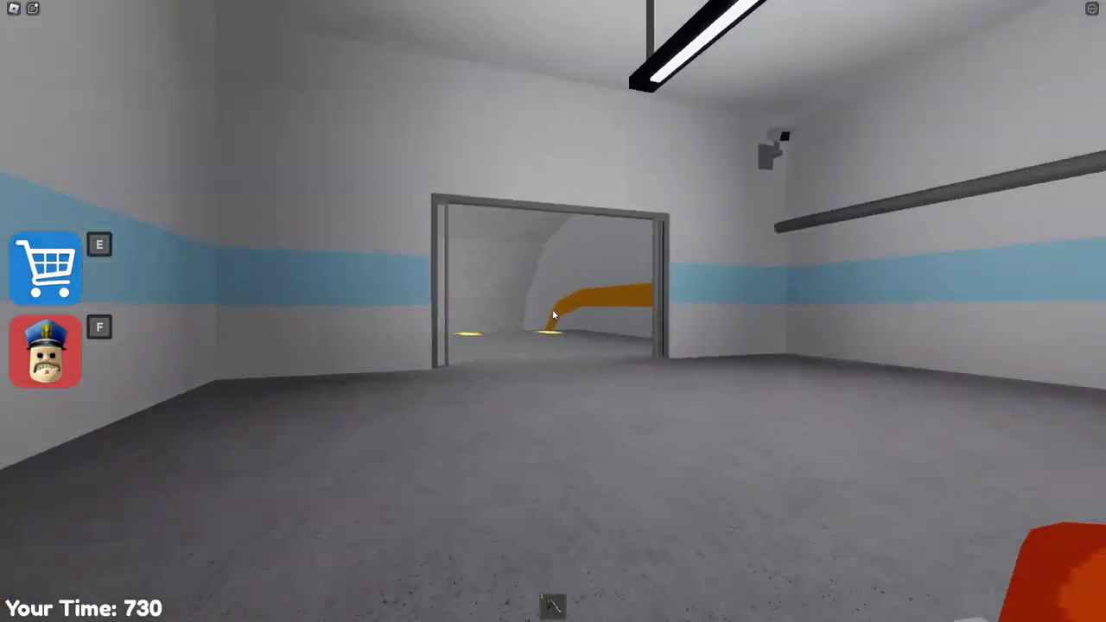
Step: Go through the doorway and follow the yellow-arrow tunnel
{"action": "key", "text": "w"}
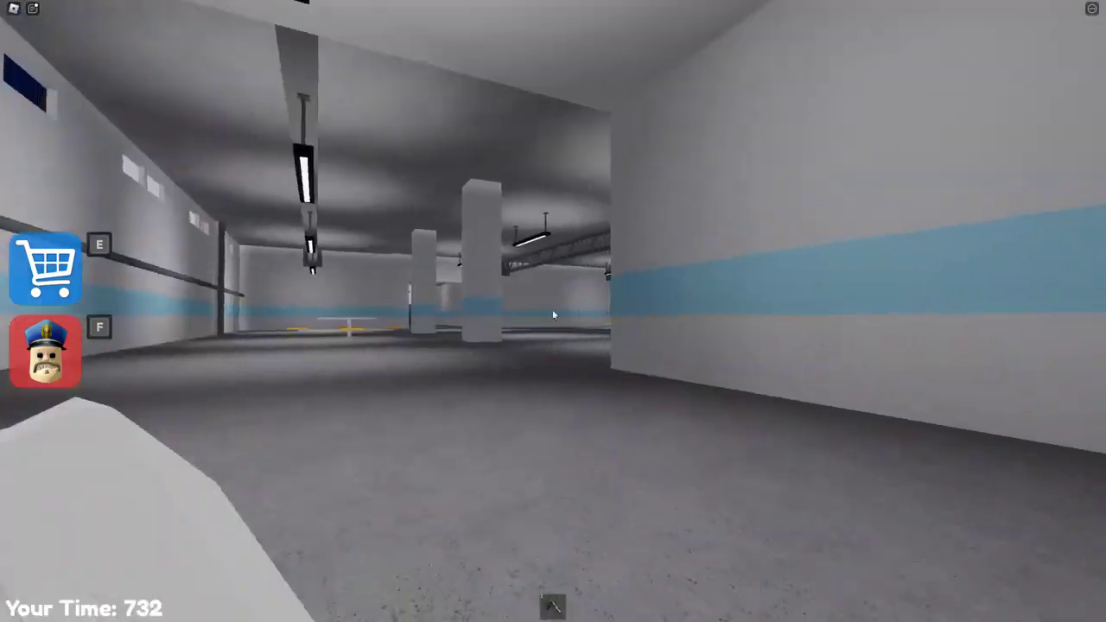
{"action": "key", "text": "w"}
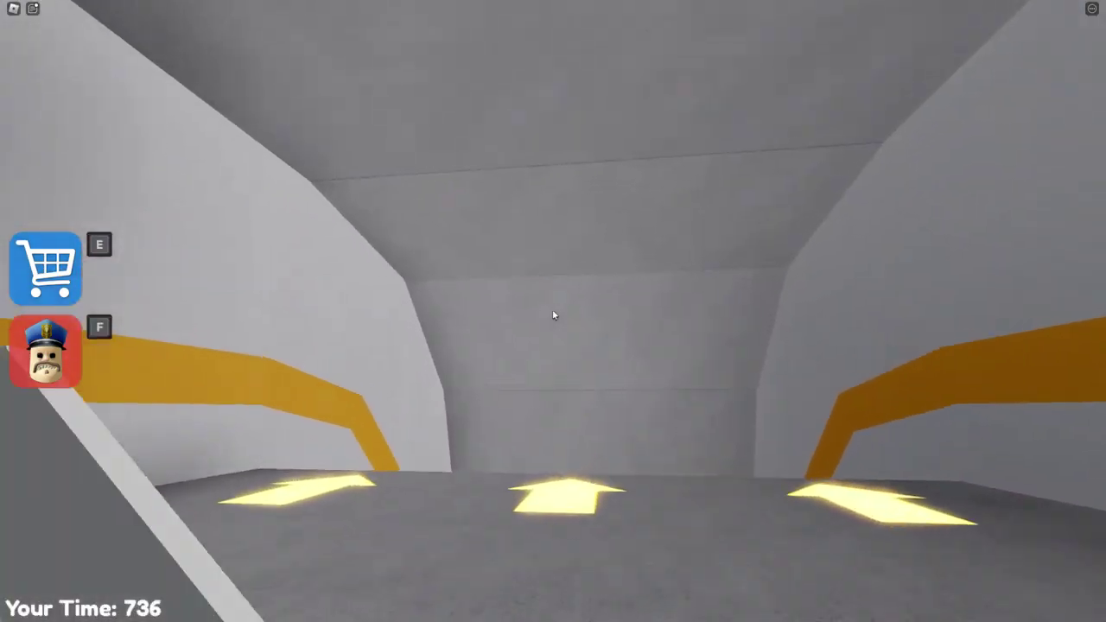
{"action": "key", "text": "w"}
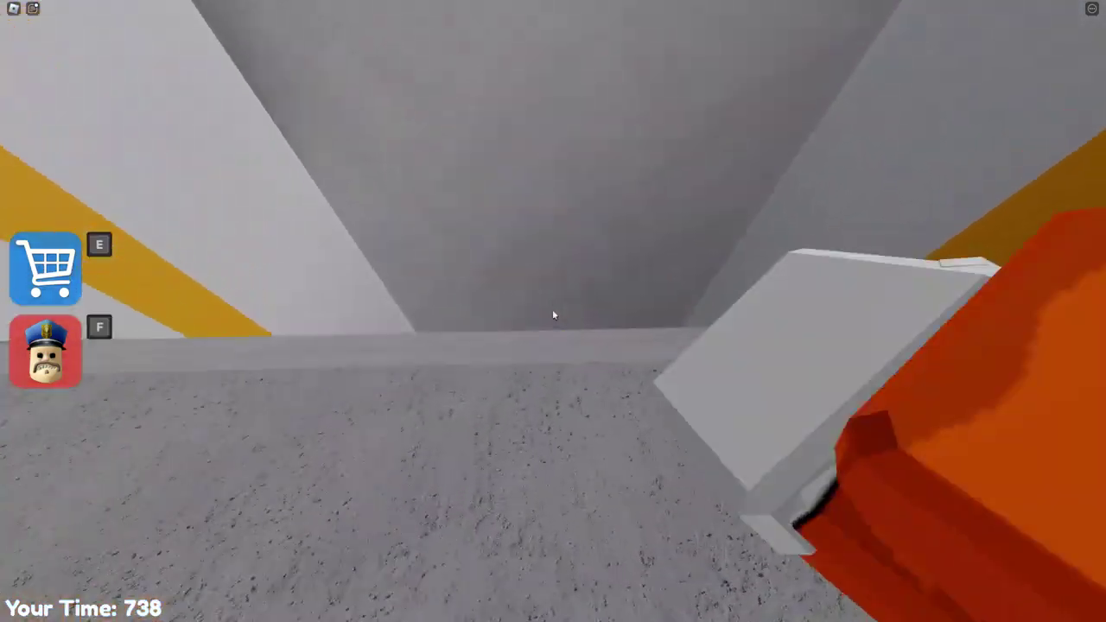
{"action": "key", "text": "w"}
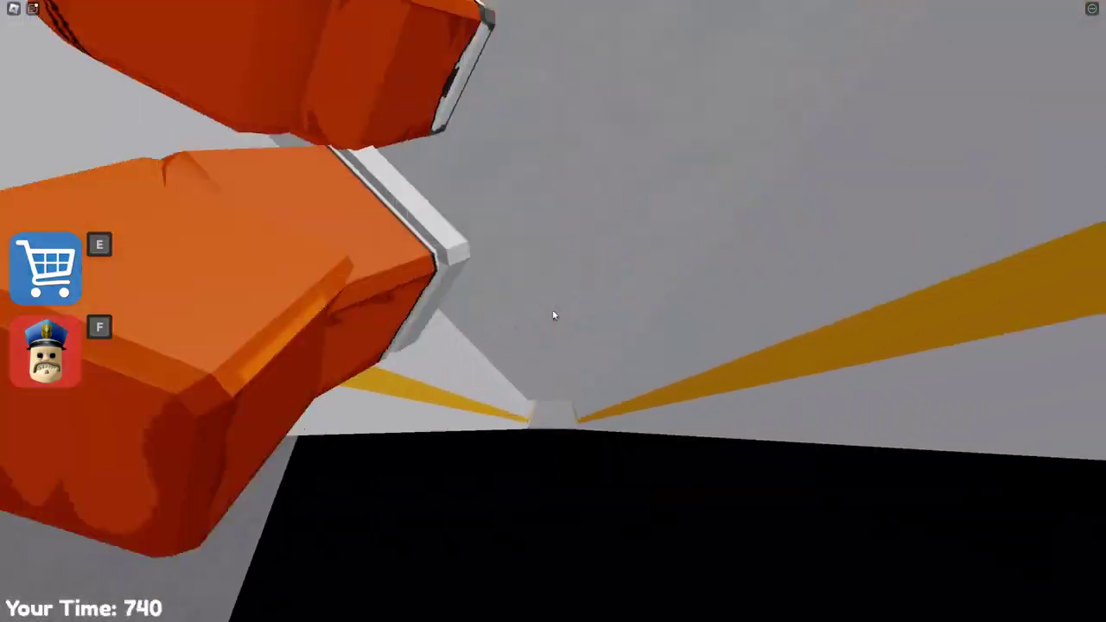
Step: Slide down into the dark room and move on through the grey rooms
{"action": "key", "text": "w"}
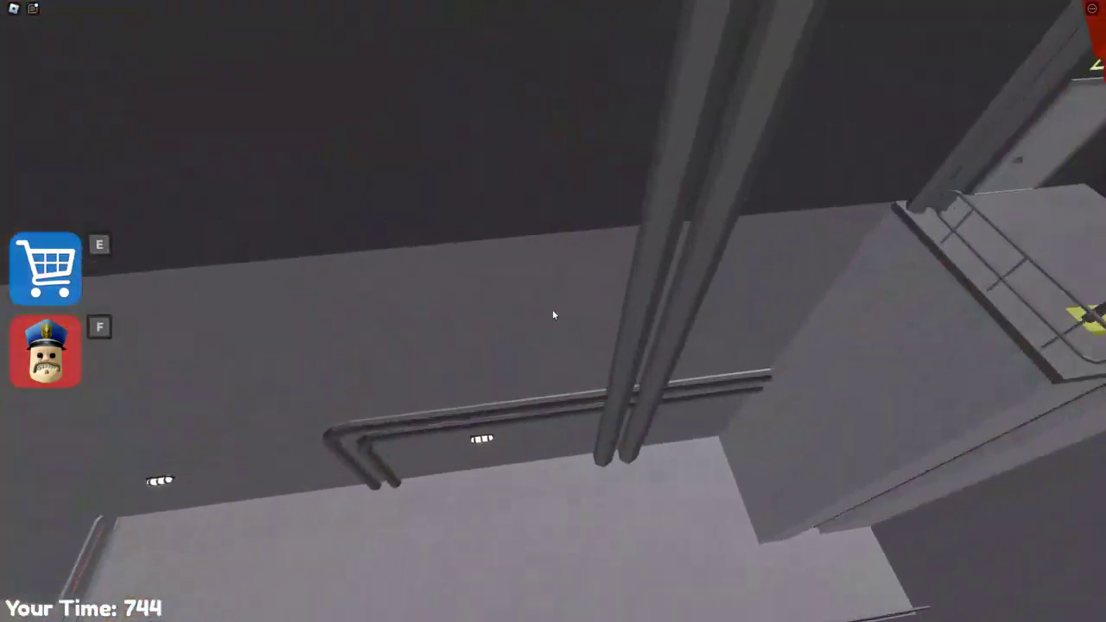
{"action": "key", "text": "w"}
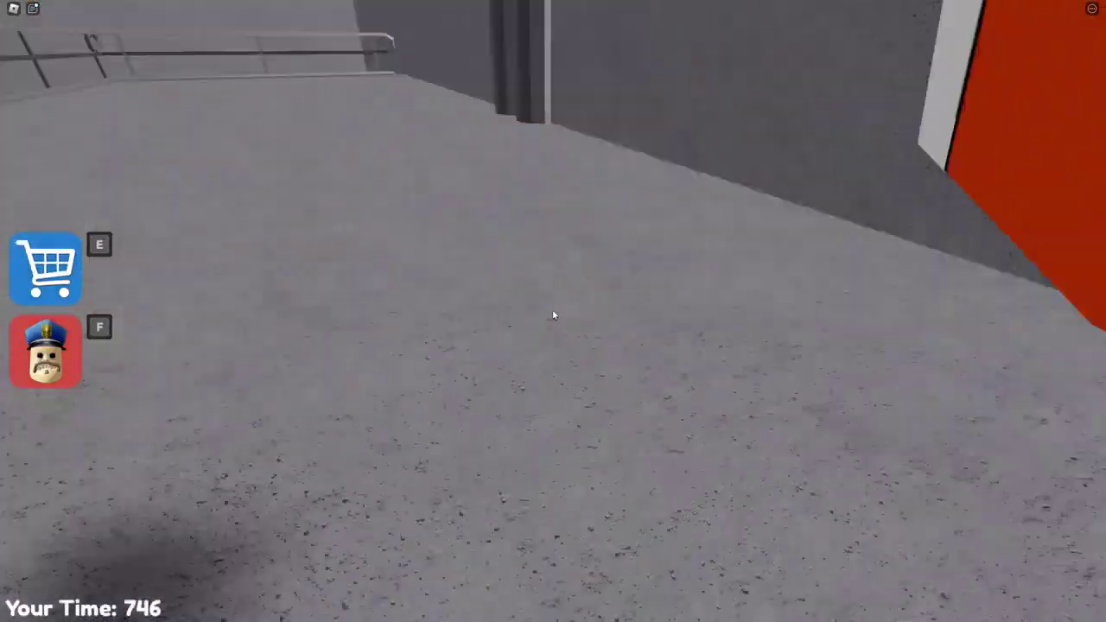
{"action": "key", "text": "w"}
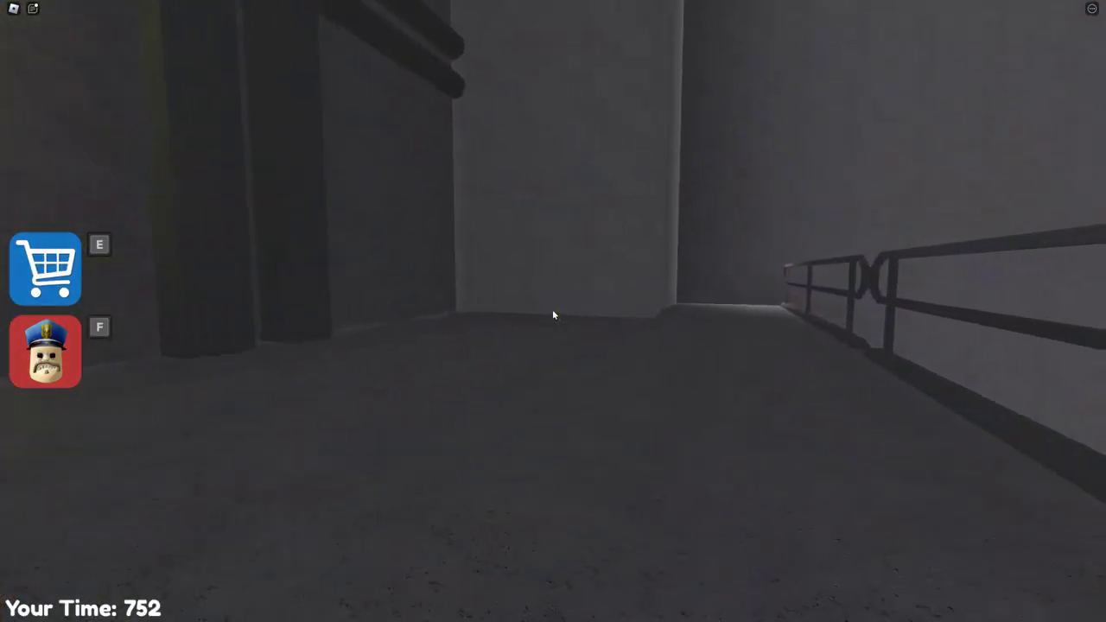
Step: Walk along the railing to the ladder and up into the dark corridor
{"action": "key", "text": "w"}
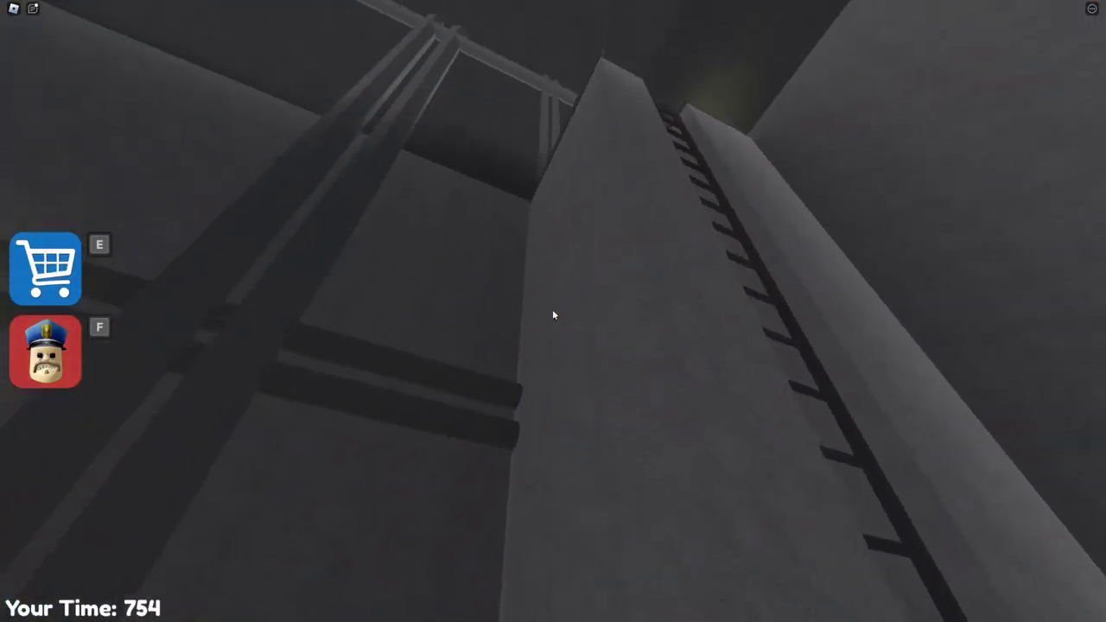
{"action": "key", "text": "w"}
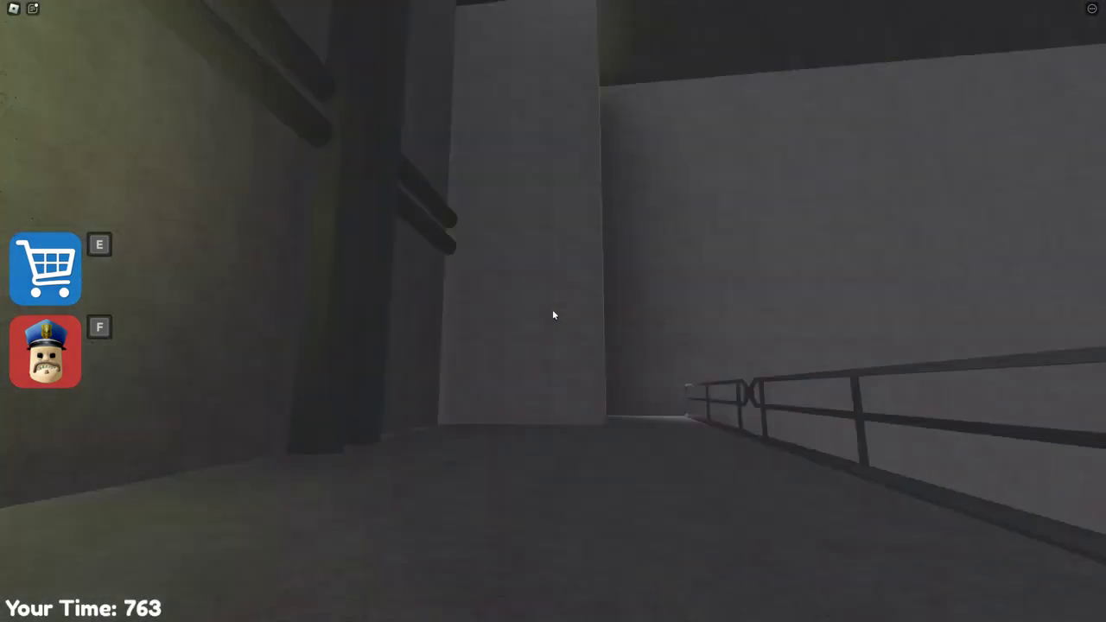
{"action": "key", "text": "w"}
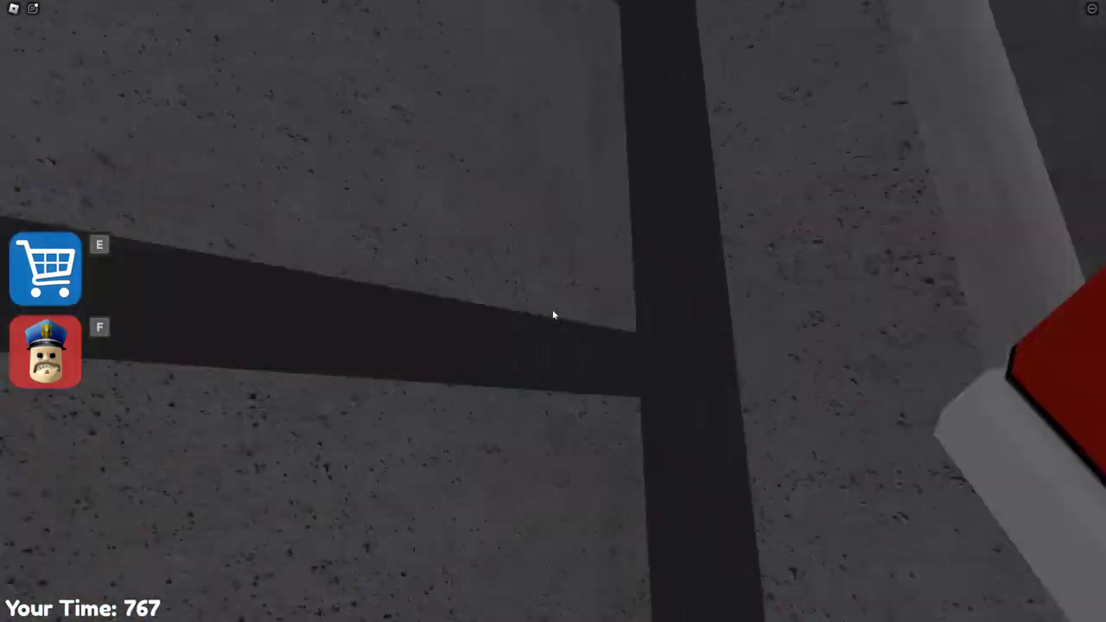
Step: Crawl through the narrow shaft toward the yellow-lit opening and open the exit door
{"action": "key", "text": "w"}
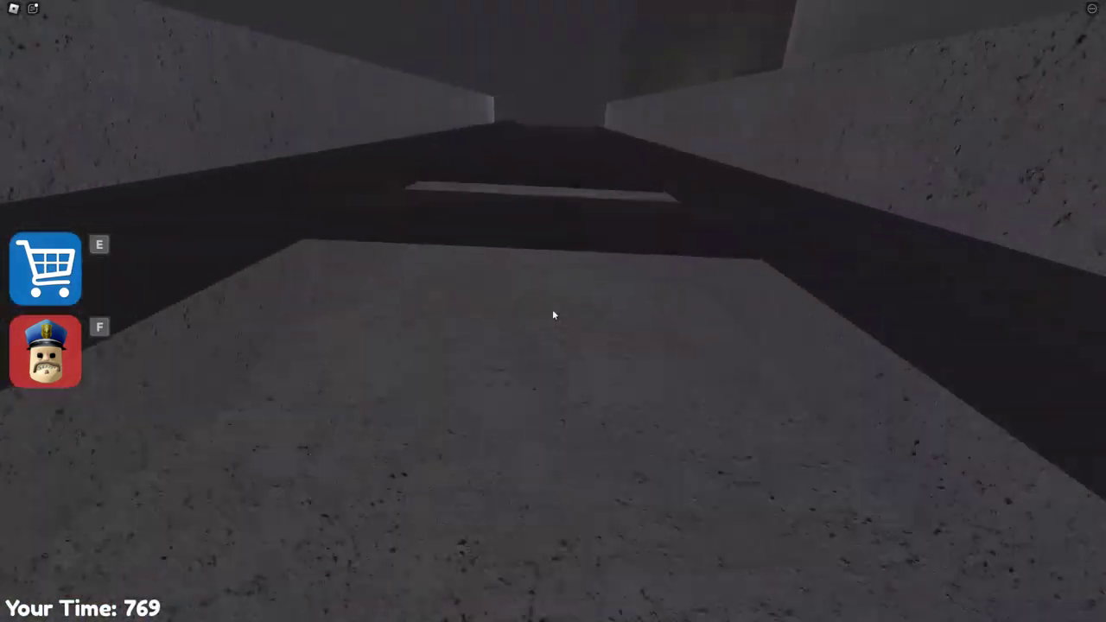
{"action": "key", "text": "w"}
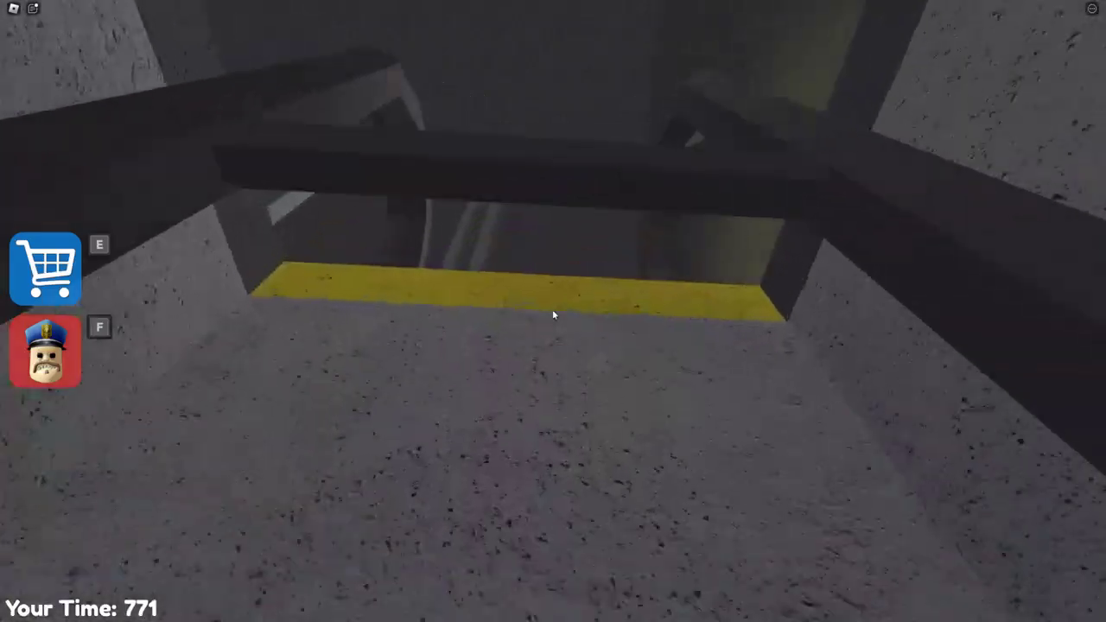
{"action": "key", "text": "w"}
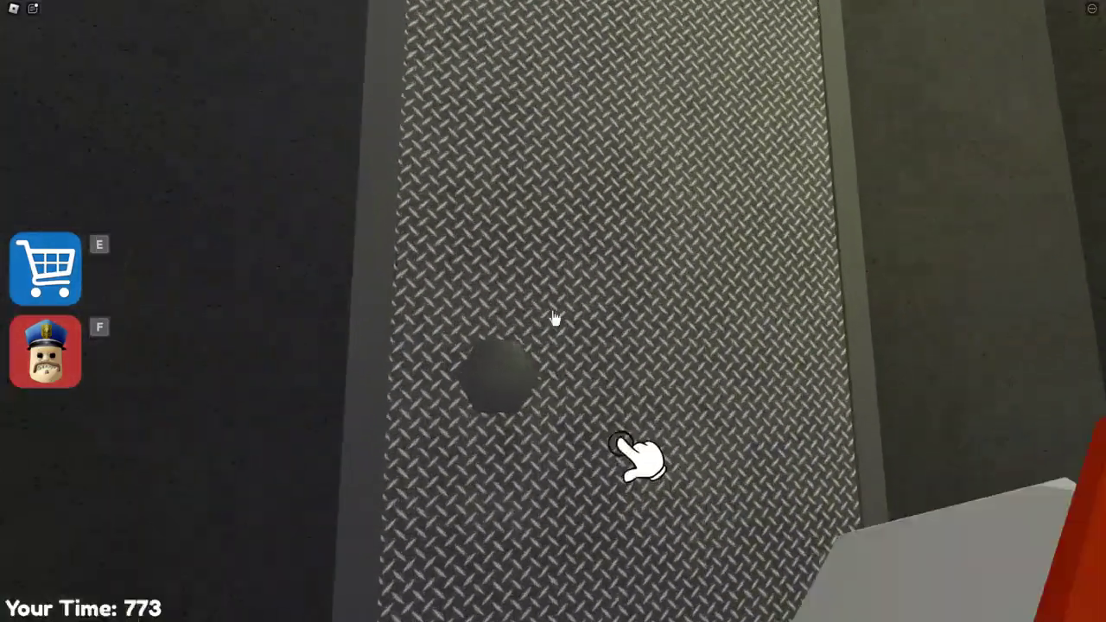
{"action": "left_click", "coordinate": [554, 319]}
Step: Enter the up-arrow room and climb past the first spinning red laser cross
{"action": "key", "text": "w"}
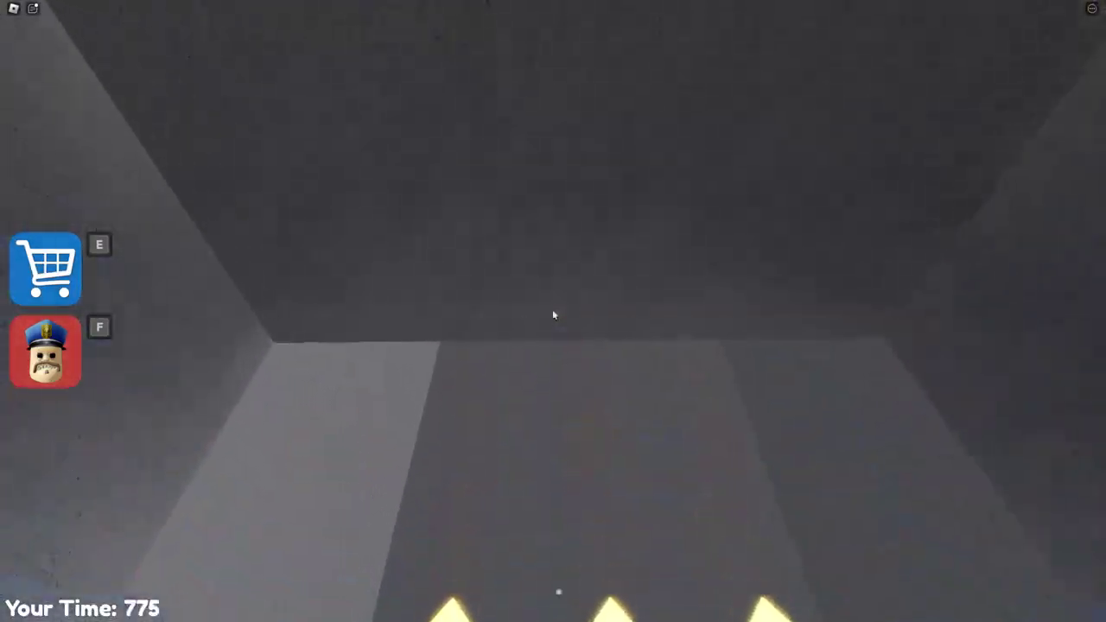
{"action": "key", "text": "w"}
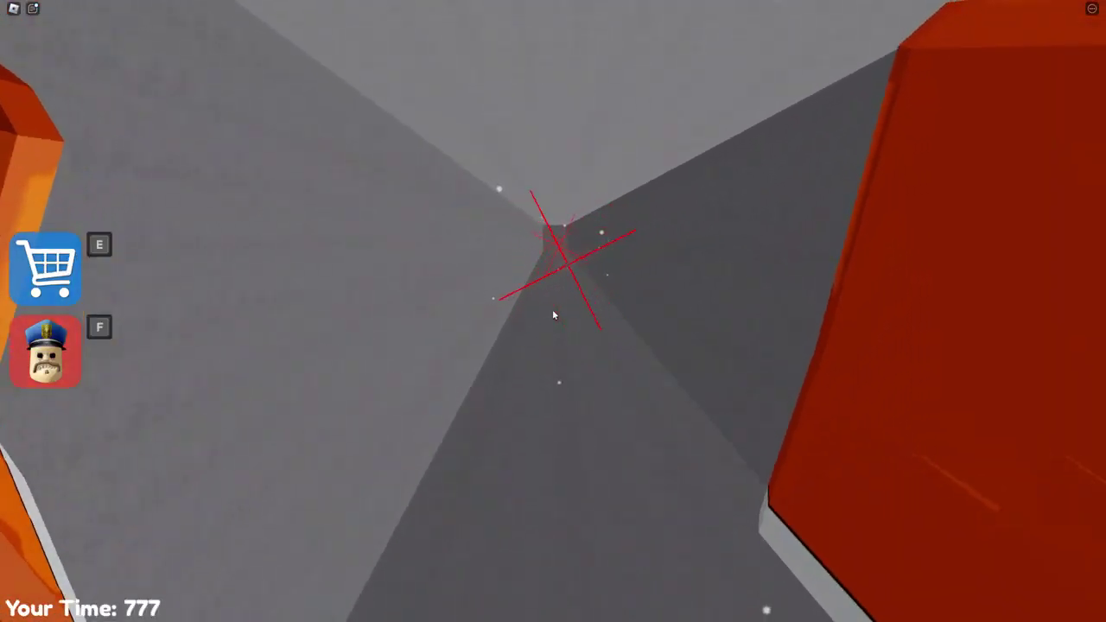
{"action": "key", "text": "w"}
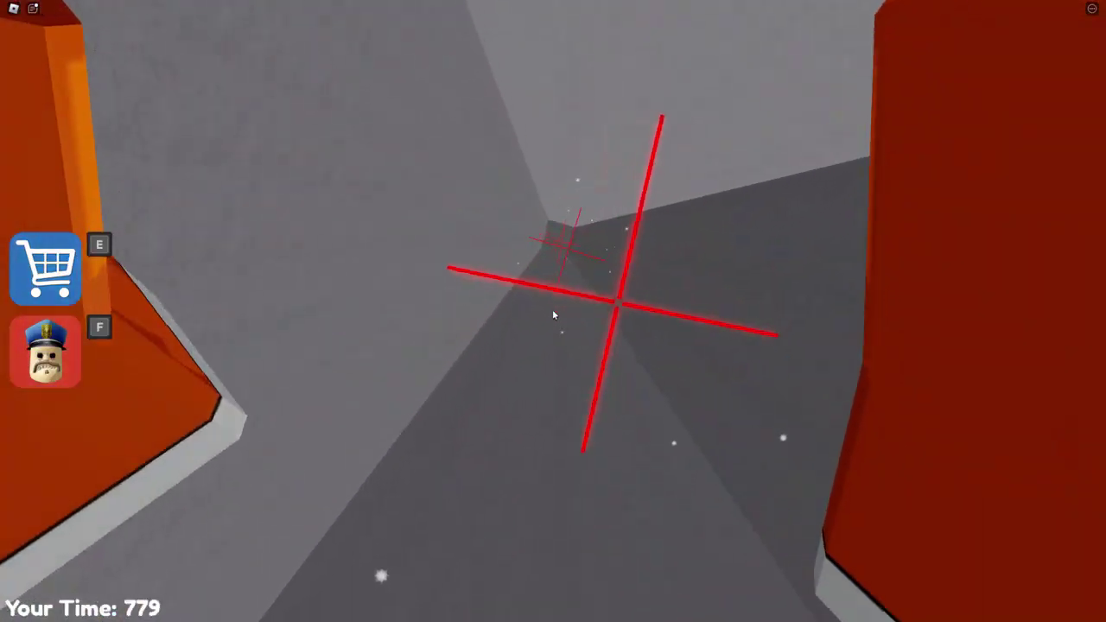
{"action": "key", "text": "w"}
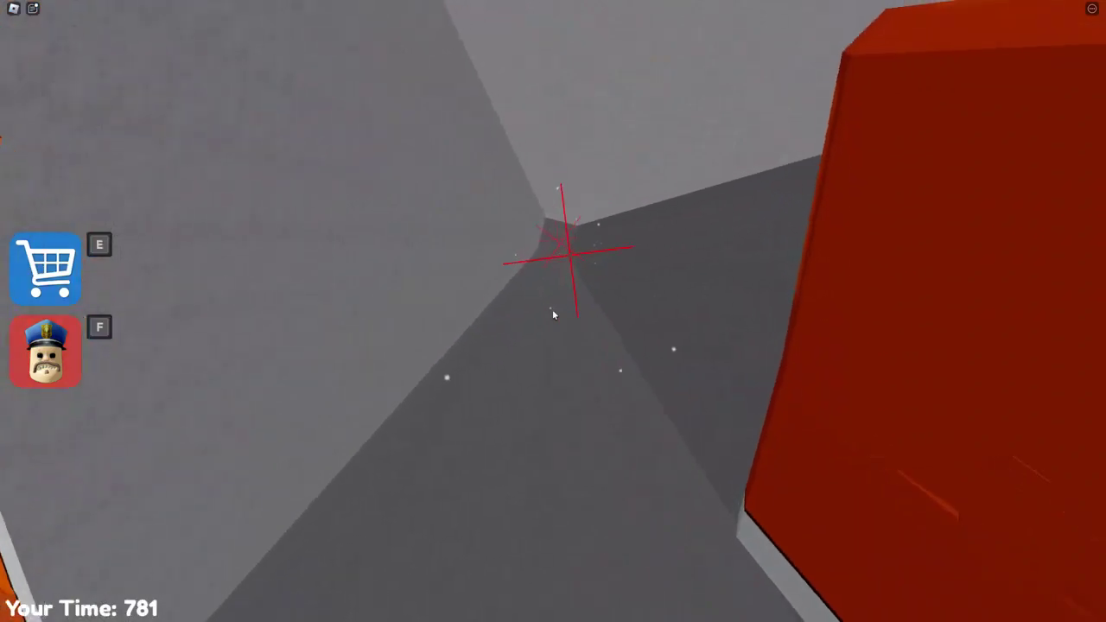
{"action": "key", "text": "w"}
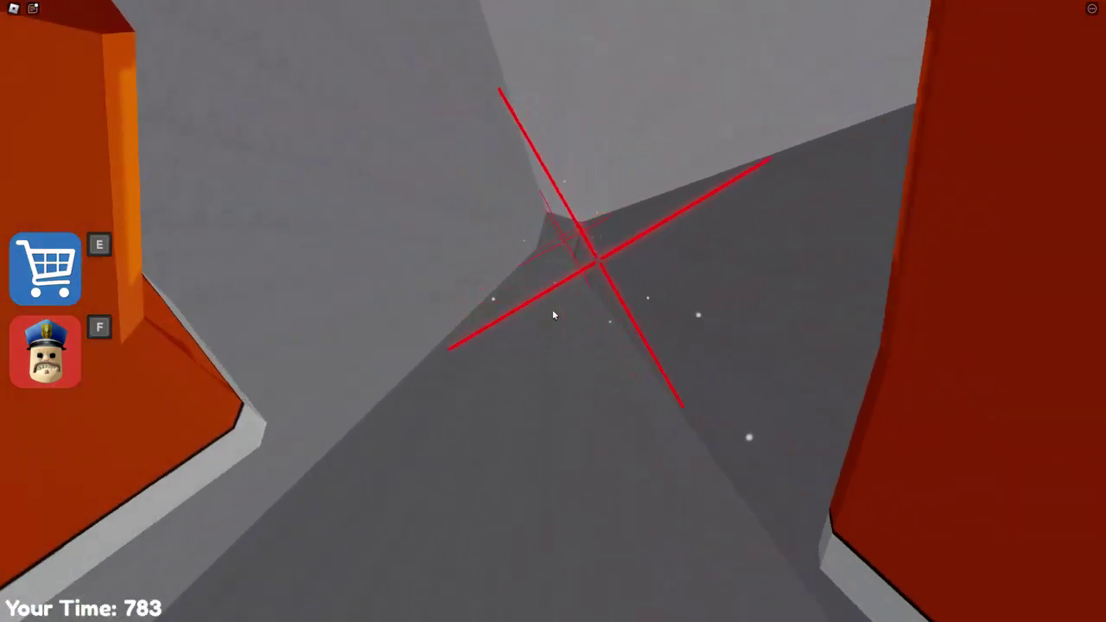
Step: After a laser hit, return to the three-arrow wall and climb the laser shaft again
{"action": "key", "text": "w"}
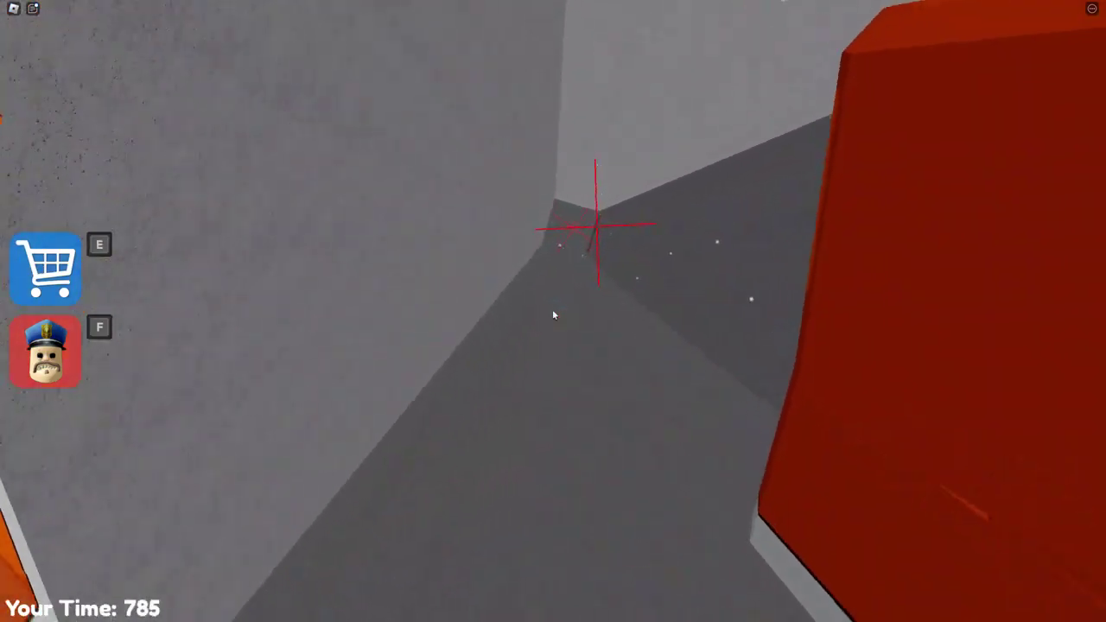
{"action": "key", "text": "w"}
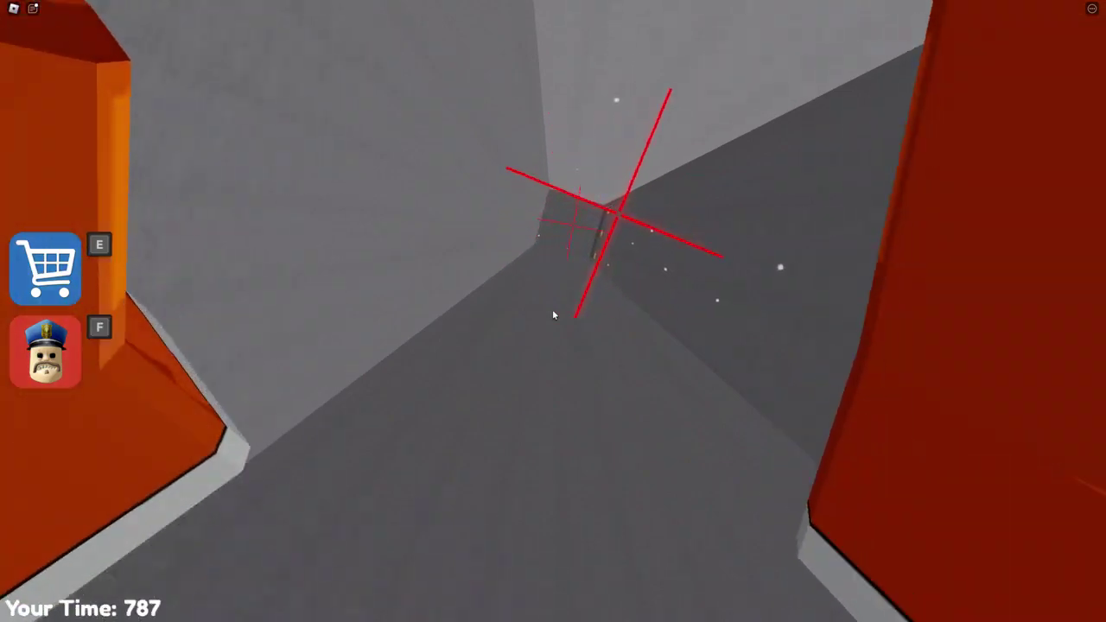
{"action": "key", "text": "w"}
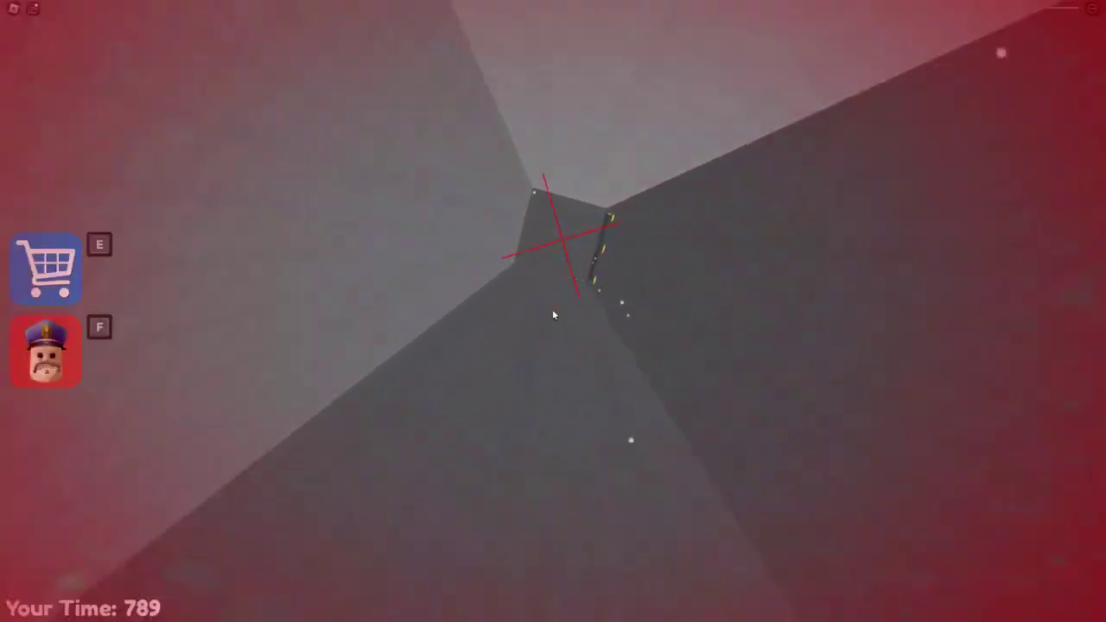
{"action": "key", "text": "w"}
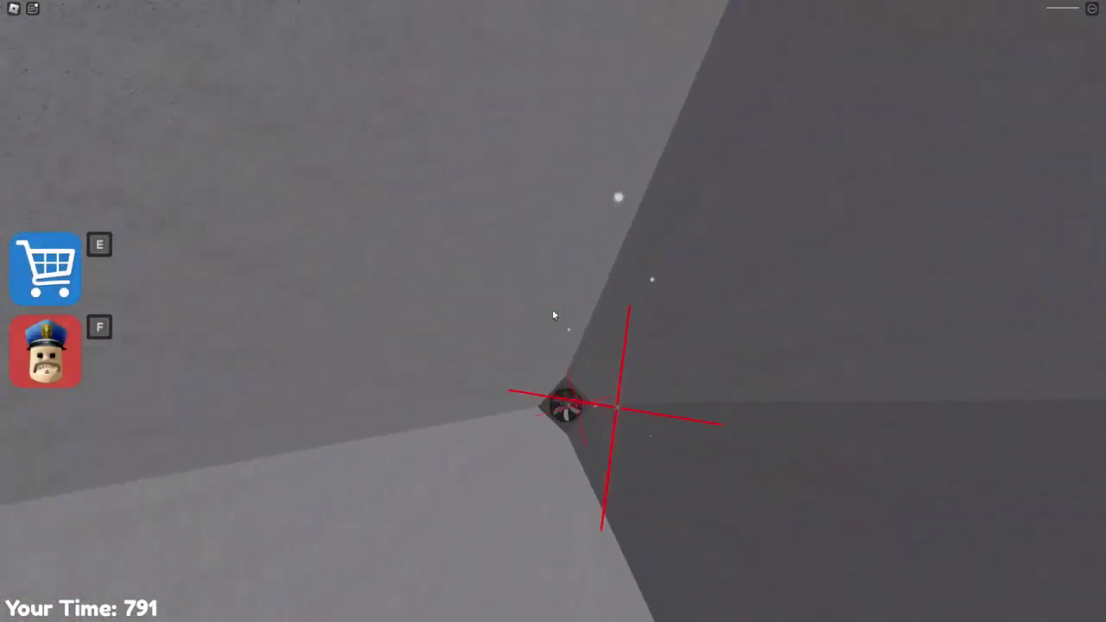
{"action": "key", "text": "w"}
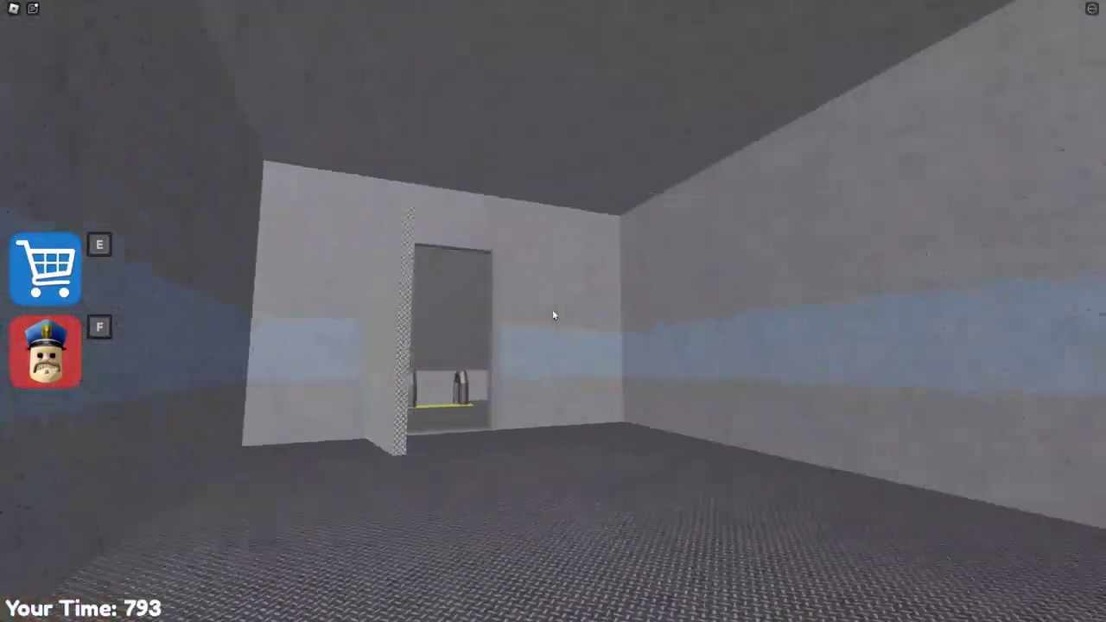
{"action": "key", "text": "w"}
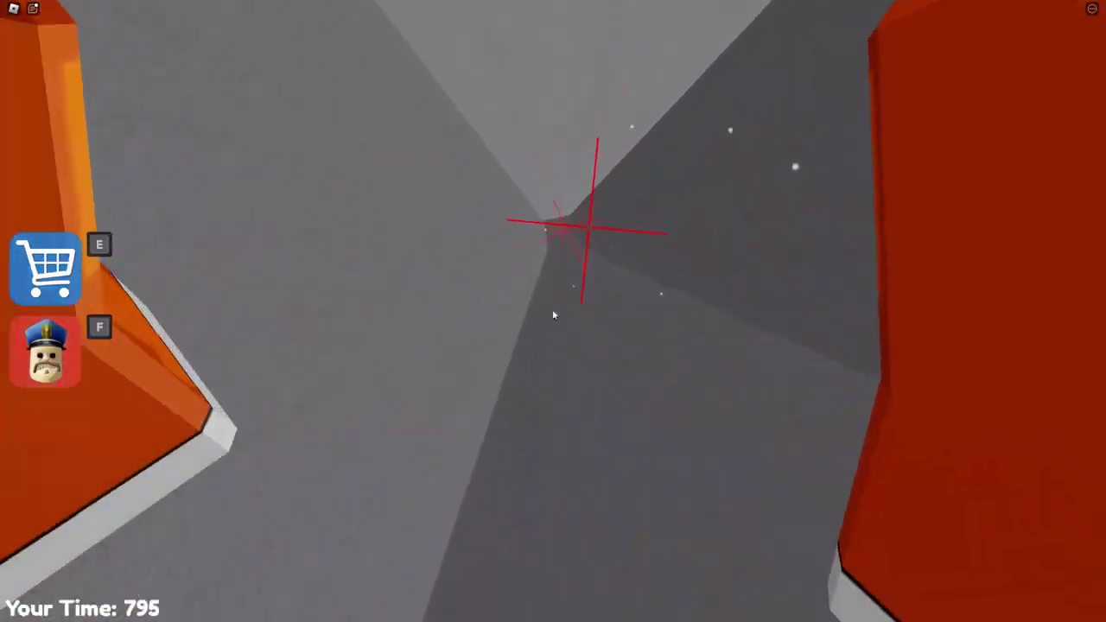
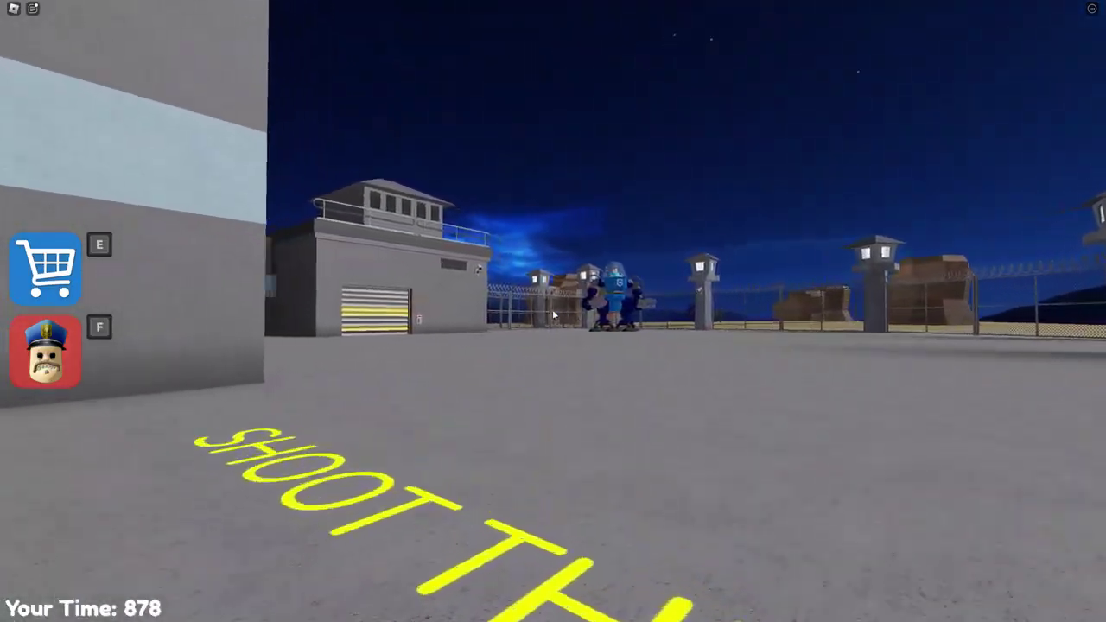
Step: Equip the rocket launcher with key 1 to fight Barry's mech robot
{"action": "key", "text": "1"}
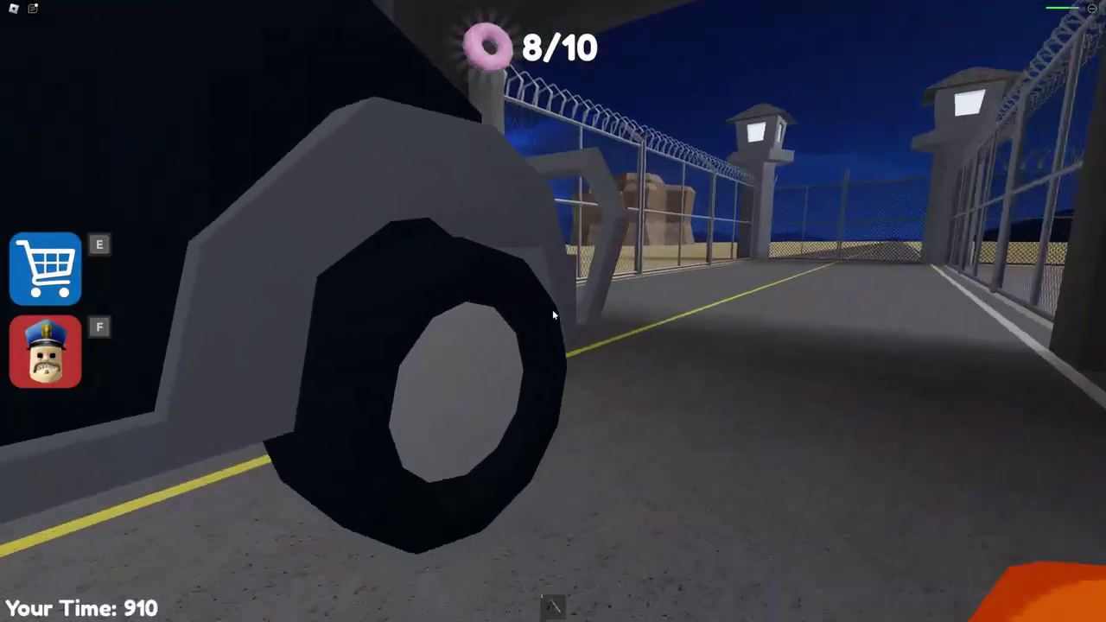
Step: Drive the getaway vehicle through the gate down the desert road, then hop out onto the sand
{"action": "key", "text": "e"}
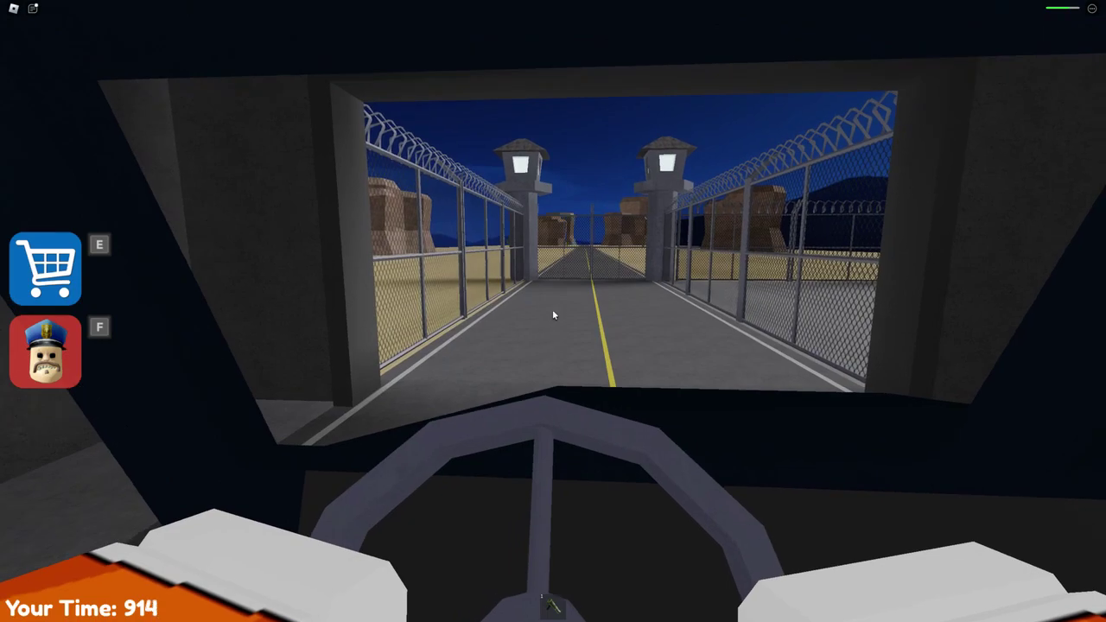
{"action": "key", "text": "w"}
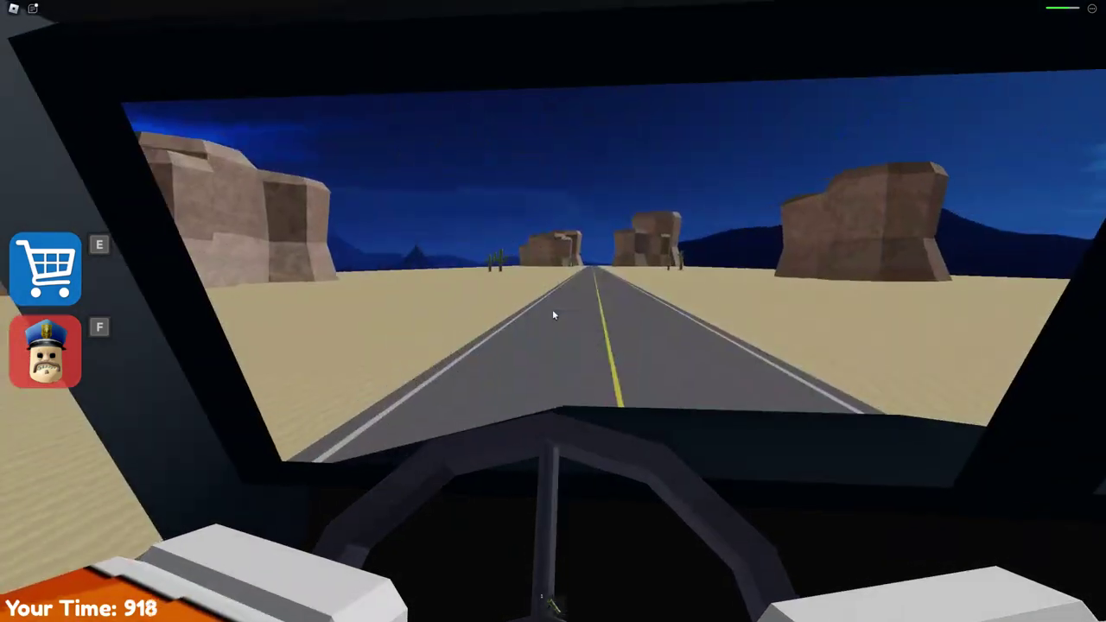
{"action": "key", "text": "w"}
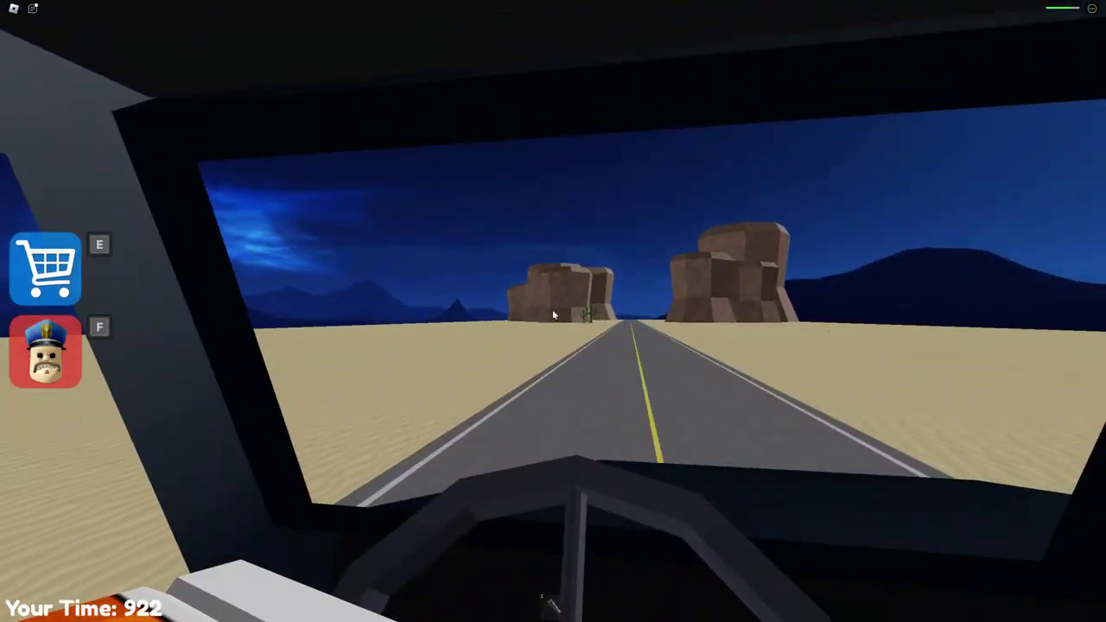
{"action": "key", "text": "w"}
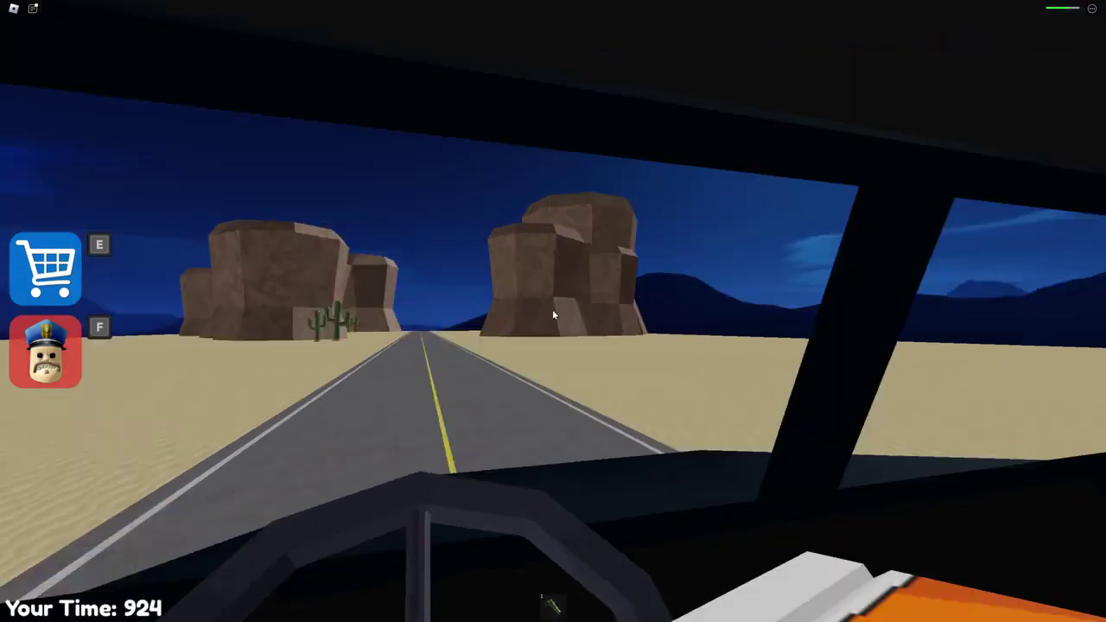
{"action": "key", "text": "w"}
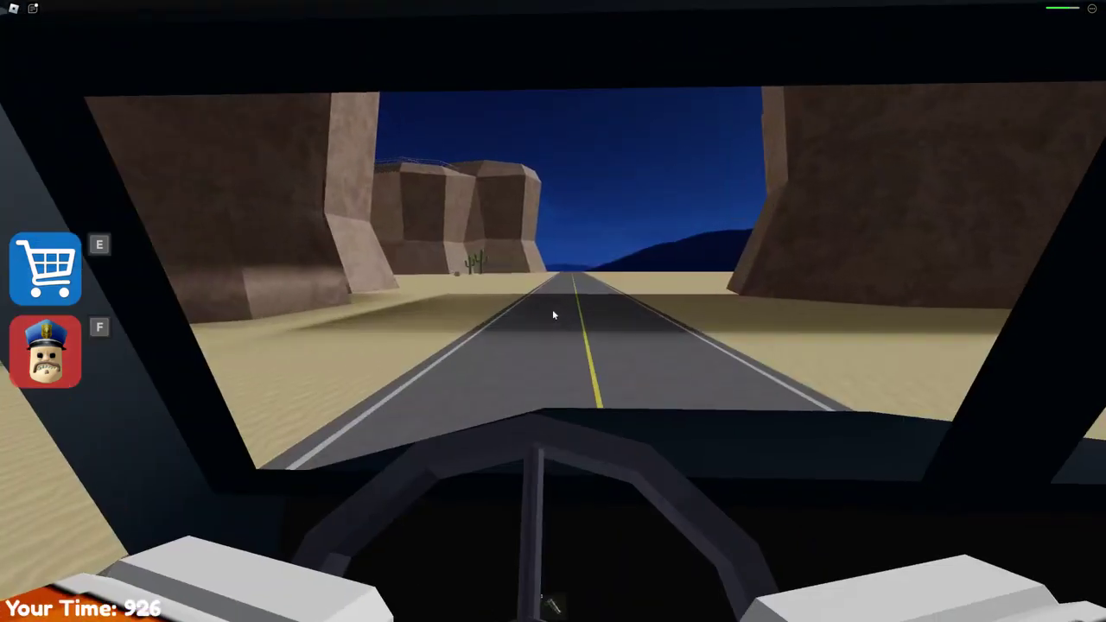
{"action": "key", "text": "w"}
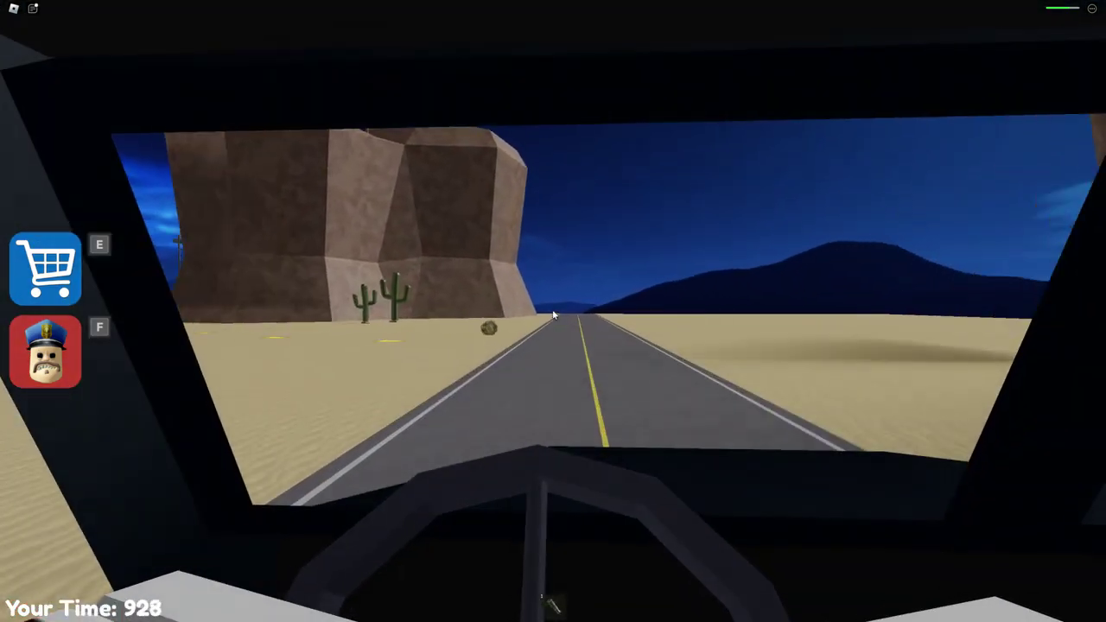
{"action": "key", "text": "w"}
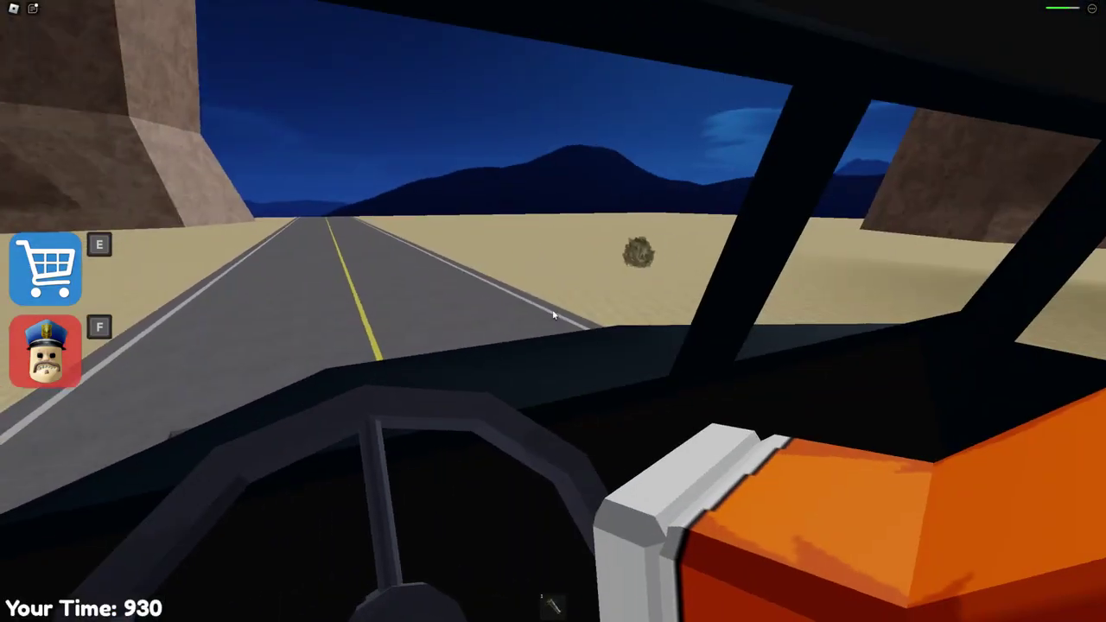
{"action": "key", "text": "space"}
Step: Follow the yellow arrows across the sand to the foot of the cliff ladder
{"action": "key", "text": "w"}
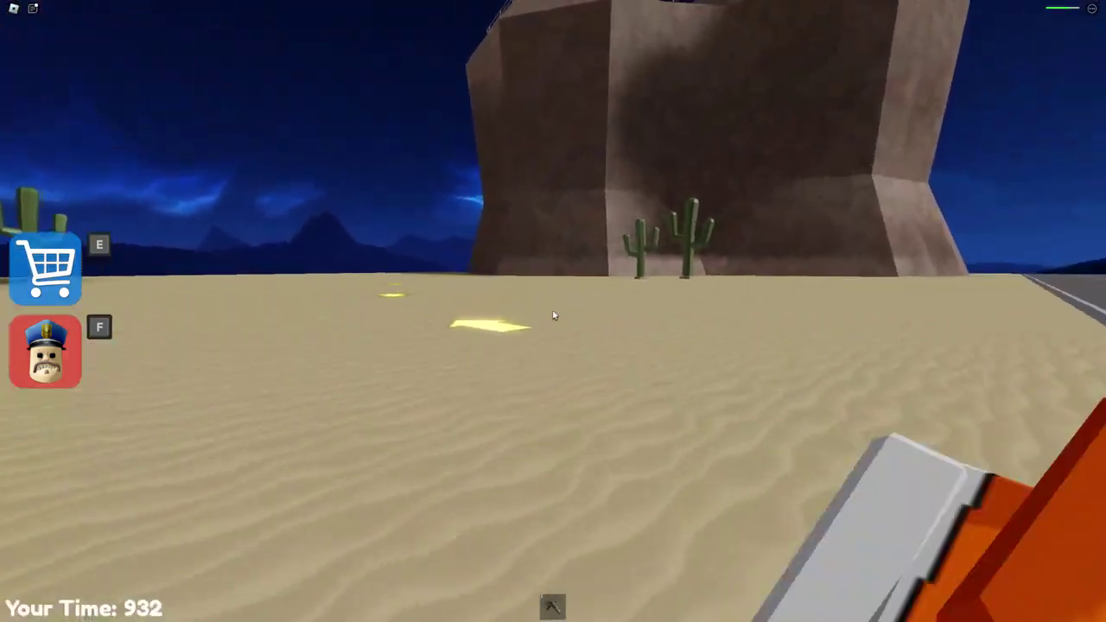
{"action": "key", "text": "w"}
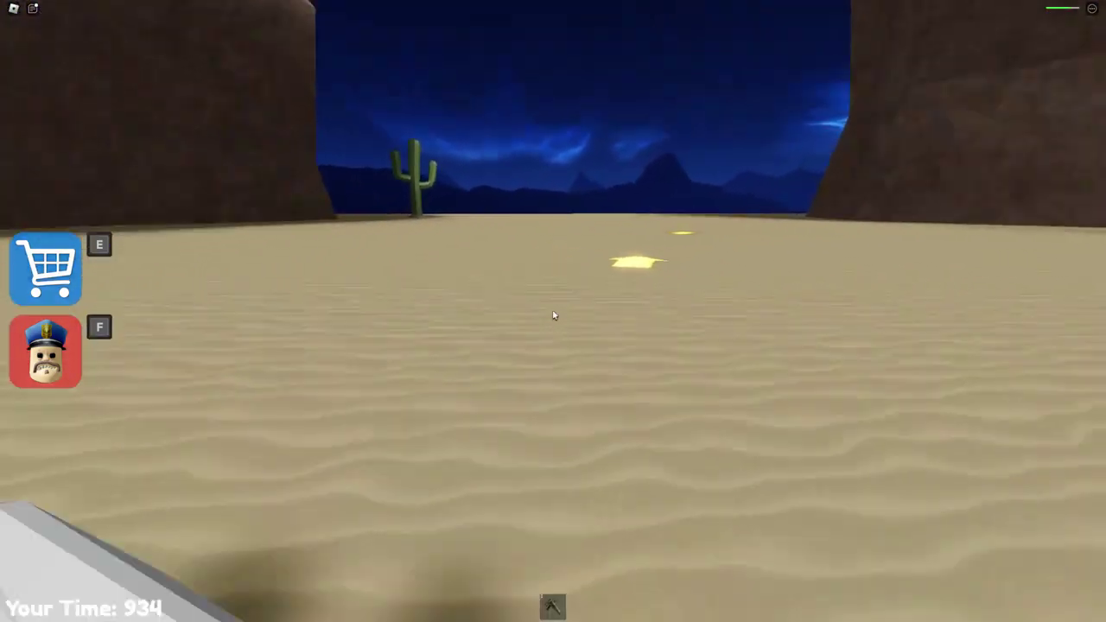
{"action": "key", "text": "w"}
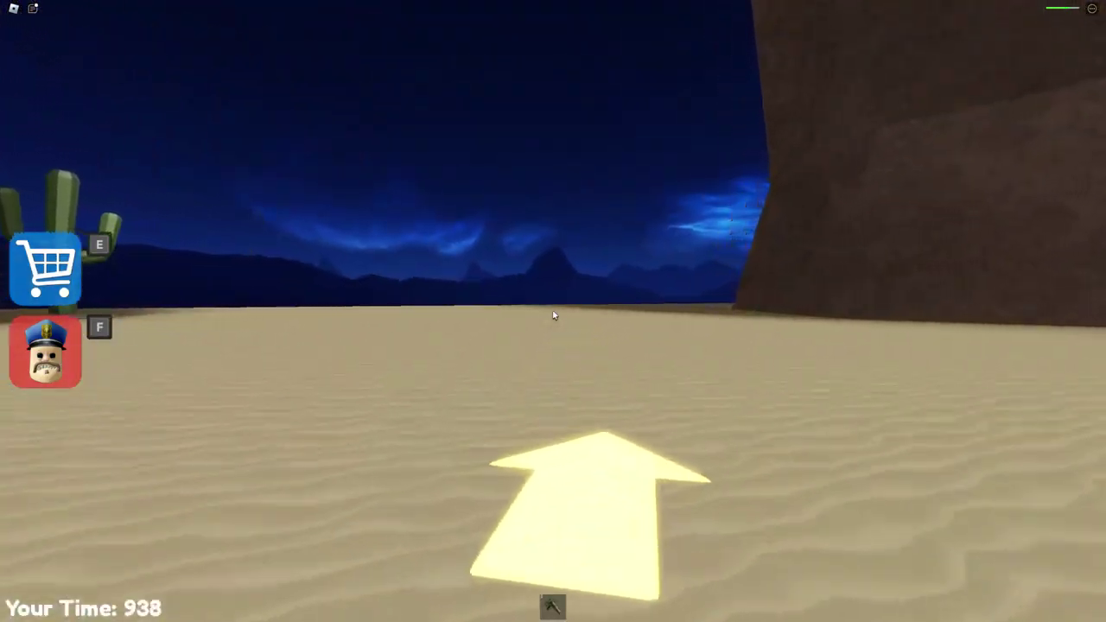
{"action": "key", "text": "w"}
{"action": "key", "text": "w"}
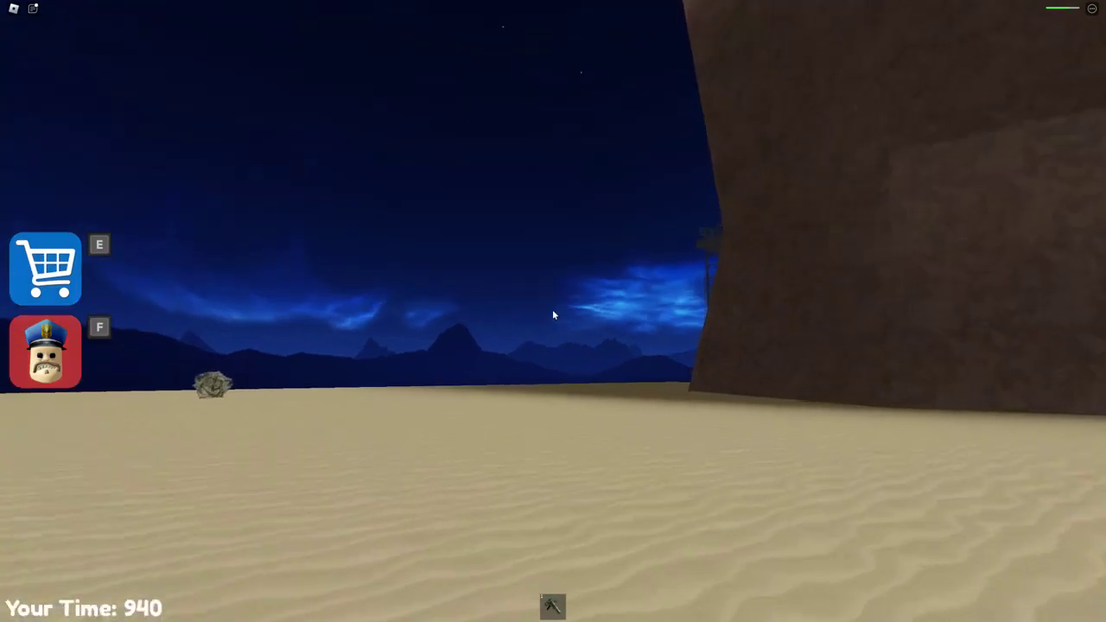
{"action": "key", "text": "w"}
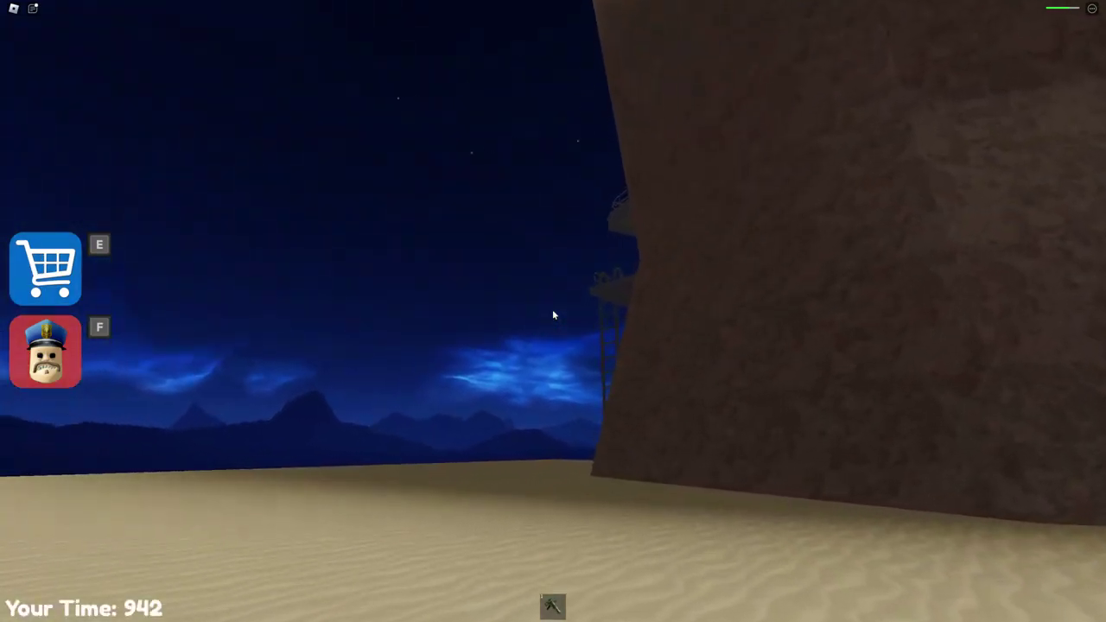
{"action": "key", "text": "w"}
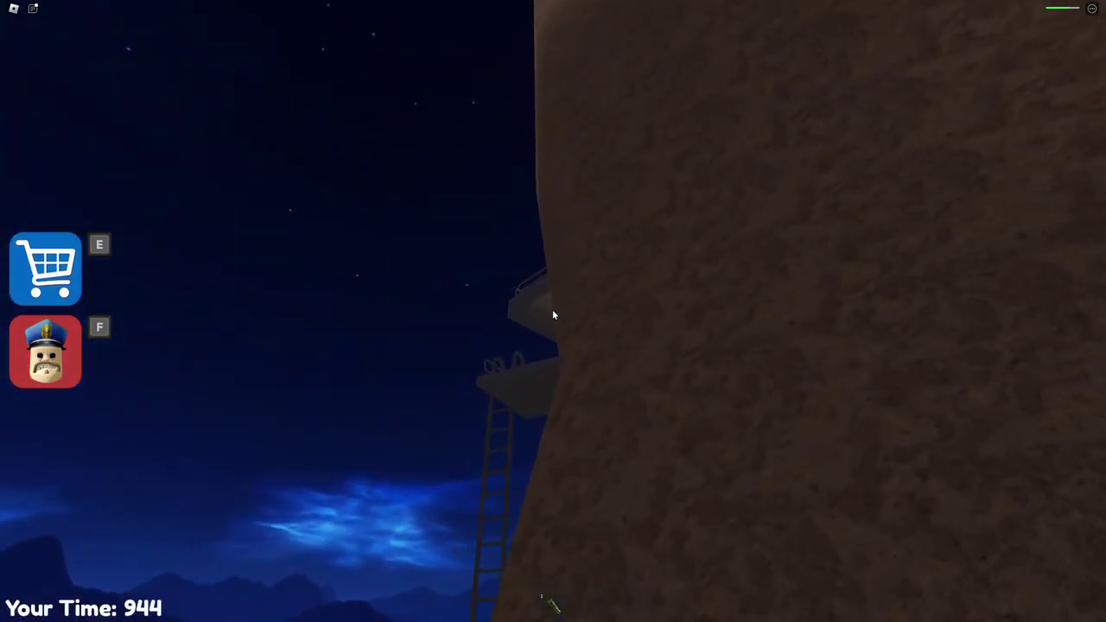
{"action": "key", "text": "w"}
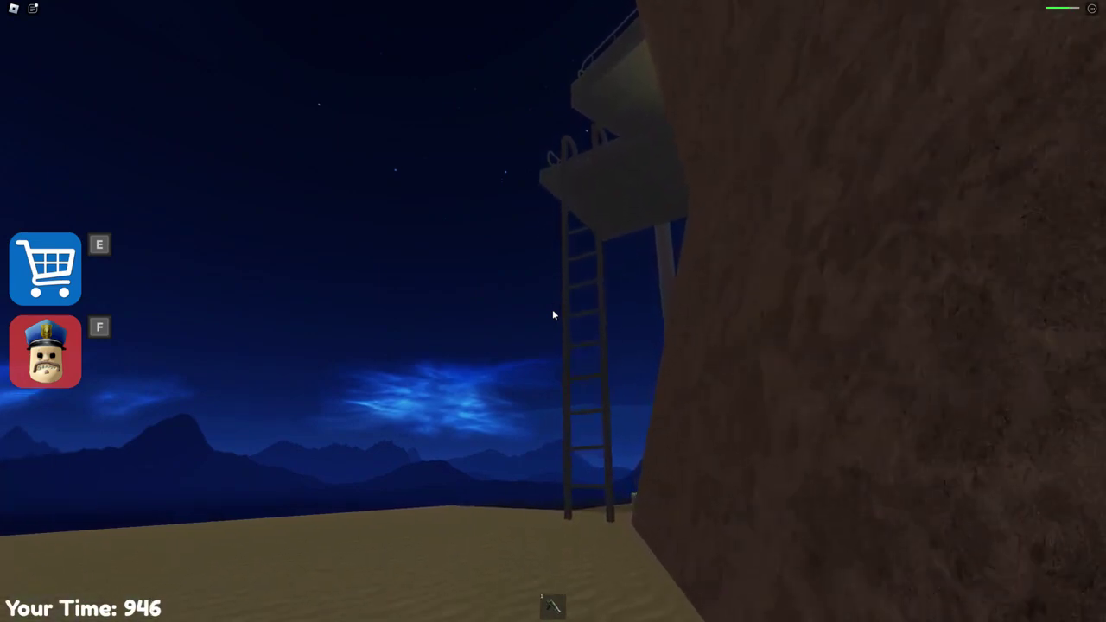
{"action": "key", "text": "w"}
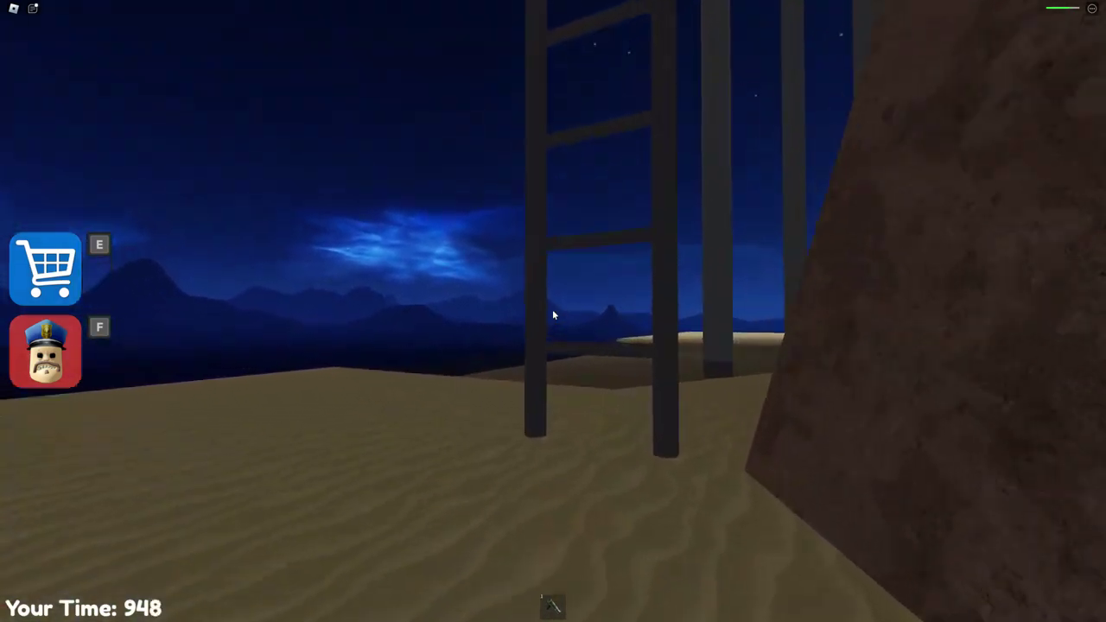
Step: Climb the ladders and platforms around the course up to the metal walkway
{"action": "key", "text": "w"}
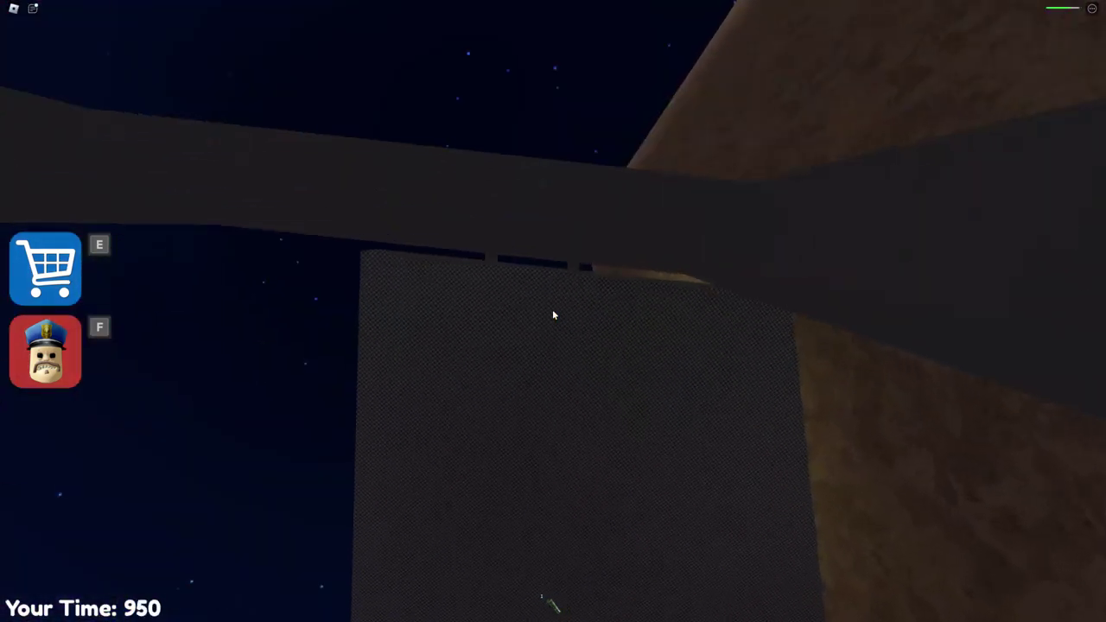
{"action": "key", "text": "w"}
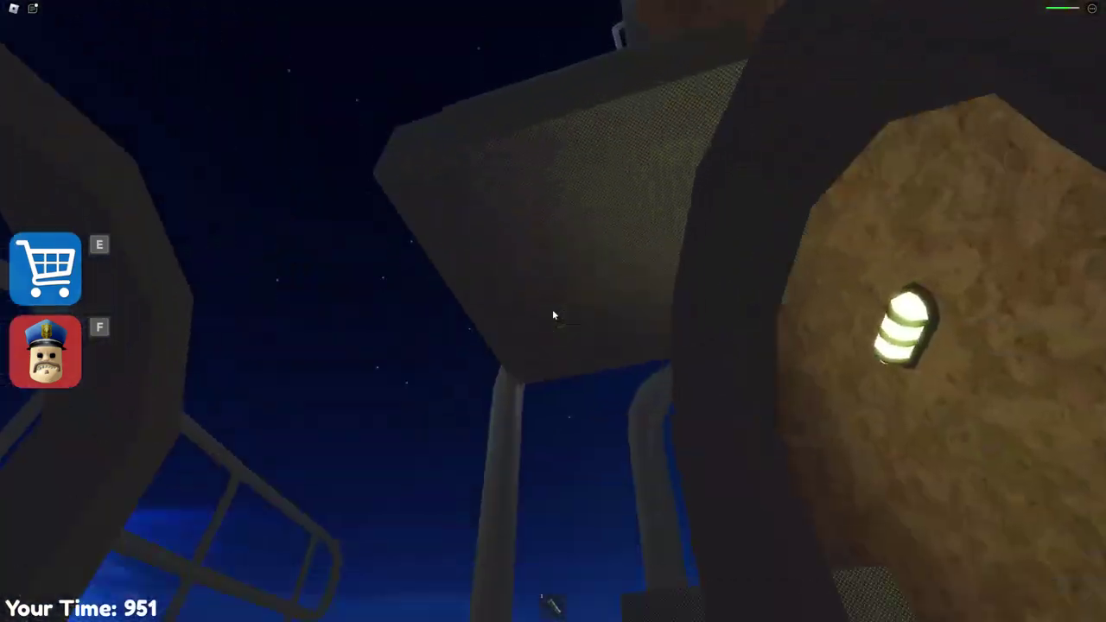
{"action": "key", "text": "w"}
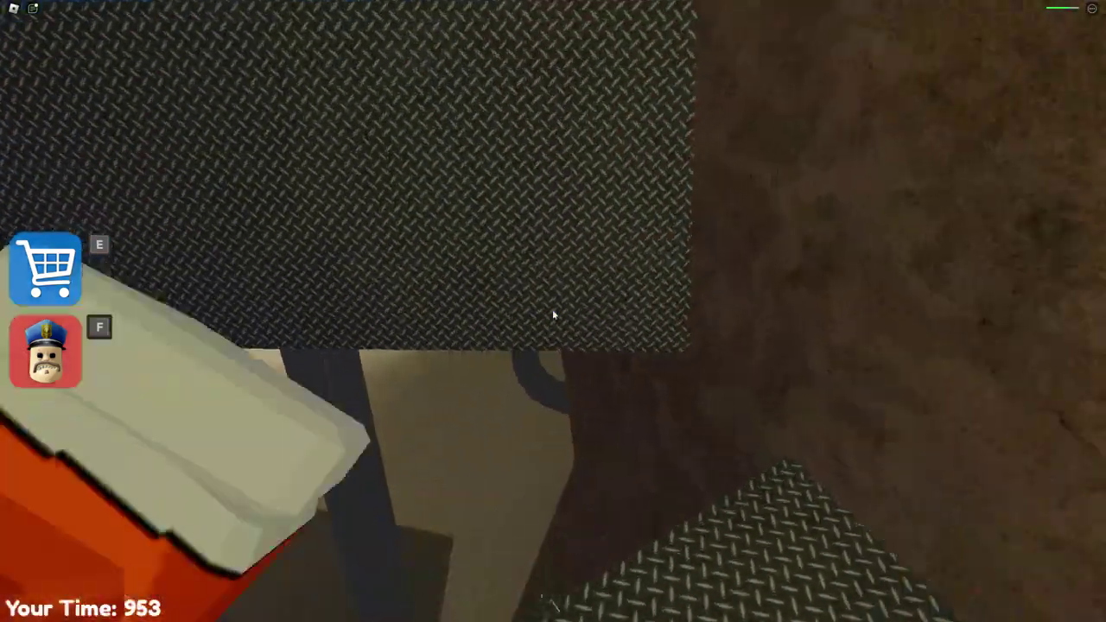
{"action": "key", "text": "w"}
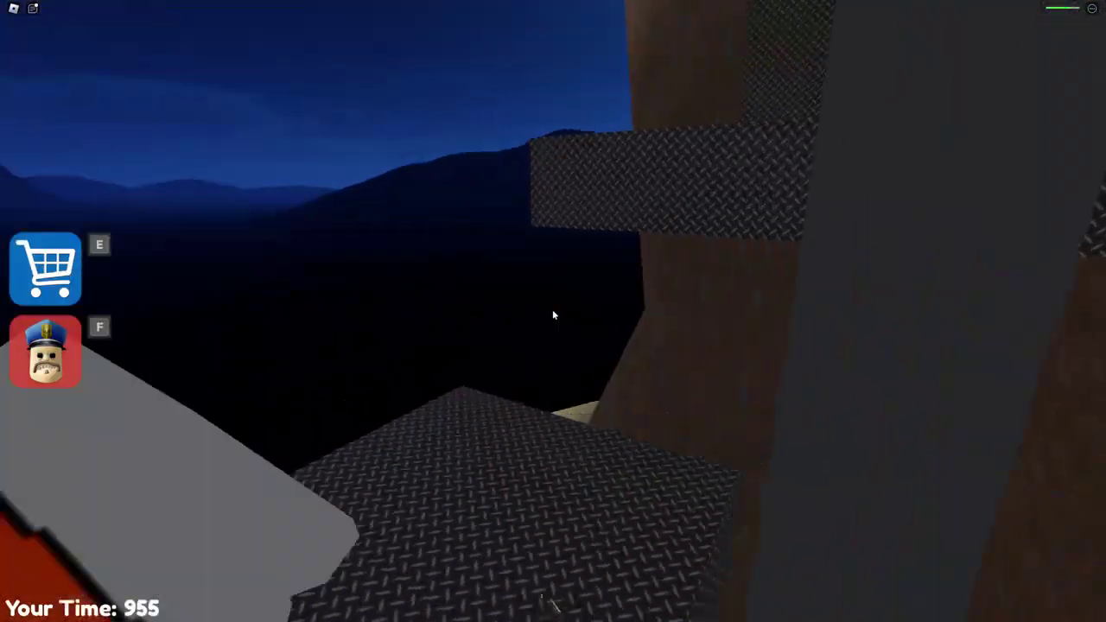
{"action": "key", "text": "w"}
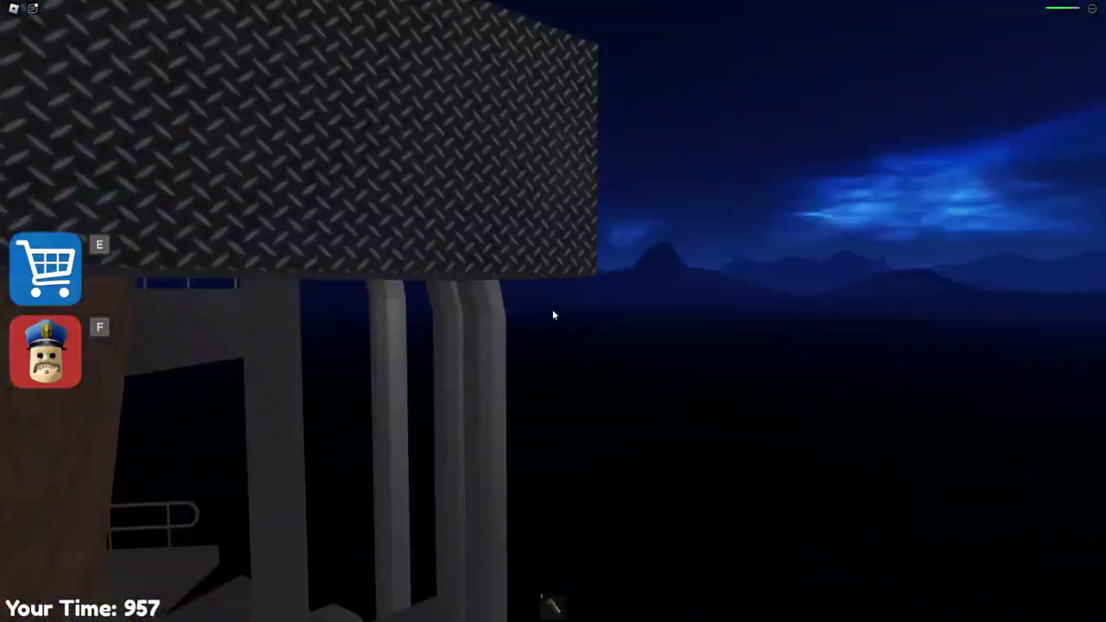
{"action": "key", "text": "w"}
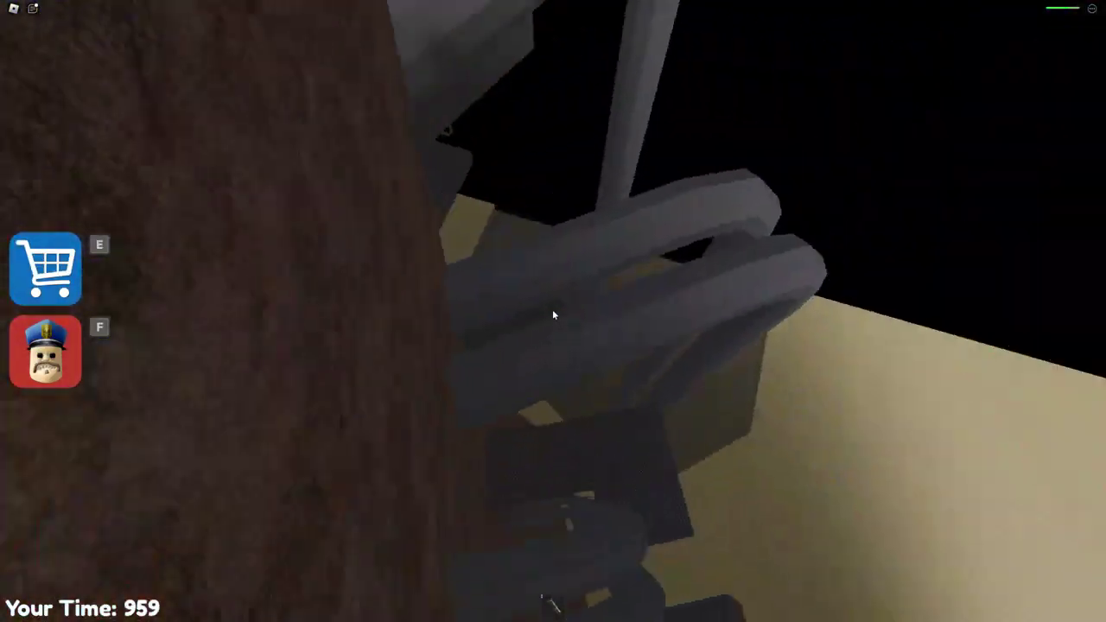
{"action": "key", "text": "w"}
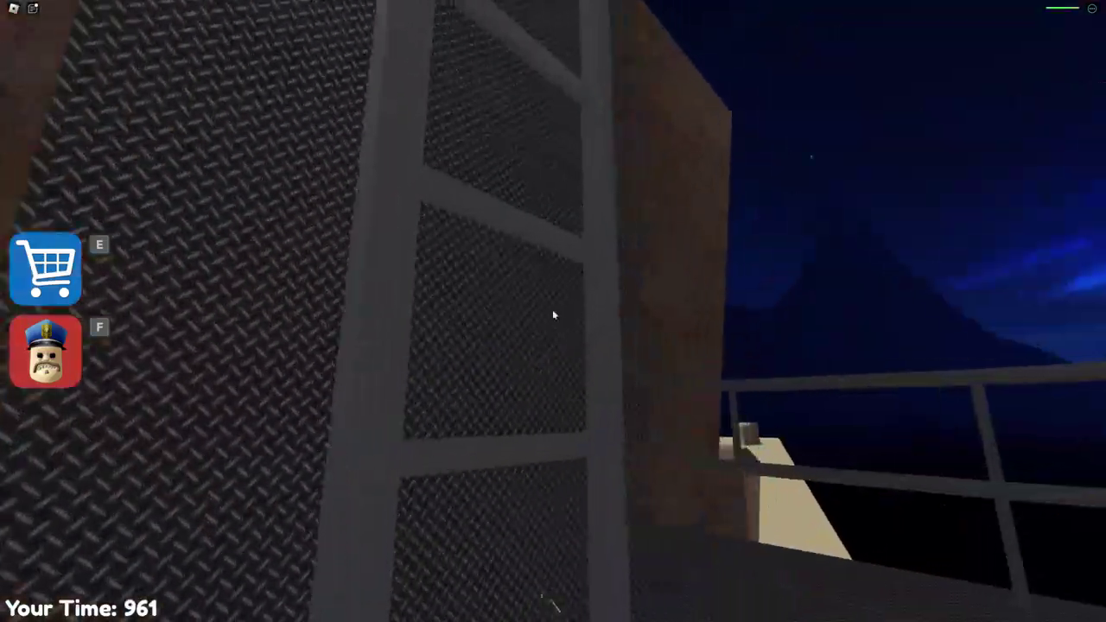
{"action": "key", "text": "w"}
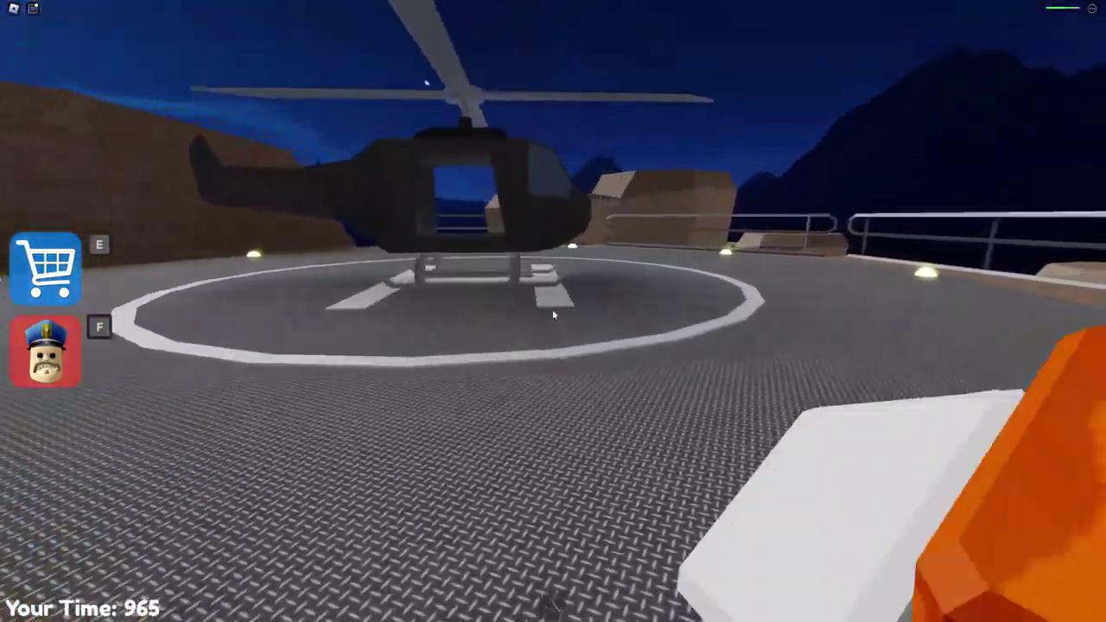
Step: Cross the rooftop deck and board the helipad helicopter, finishing with time 978
{"action": "key", "text": "w"}
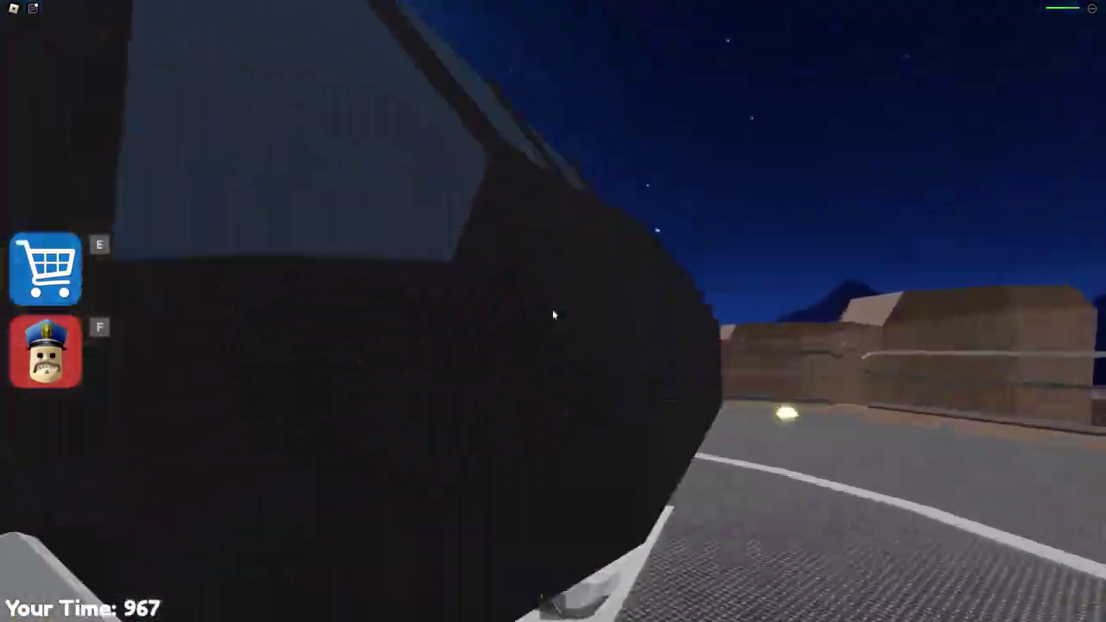
{"action": "key", "text": "w"}
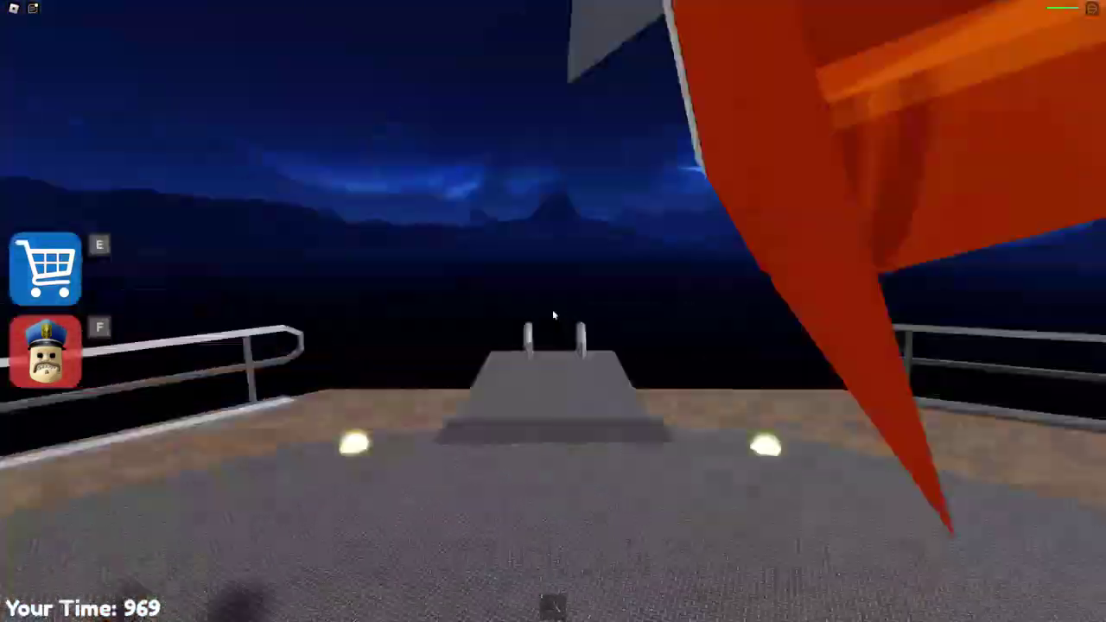
{"action": "key", "text": "w"}
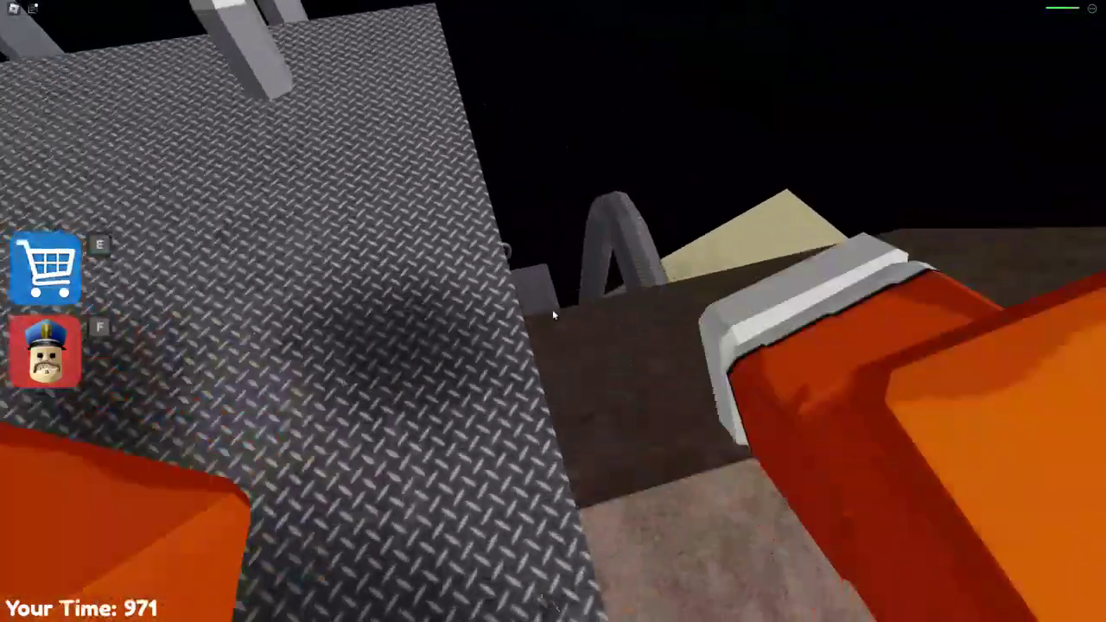
{"action": "key", "text": "w"}
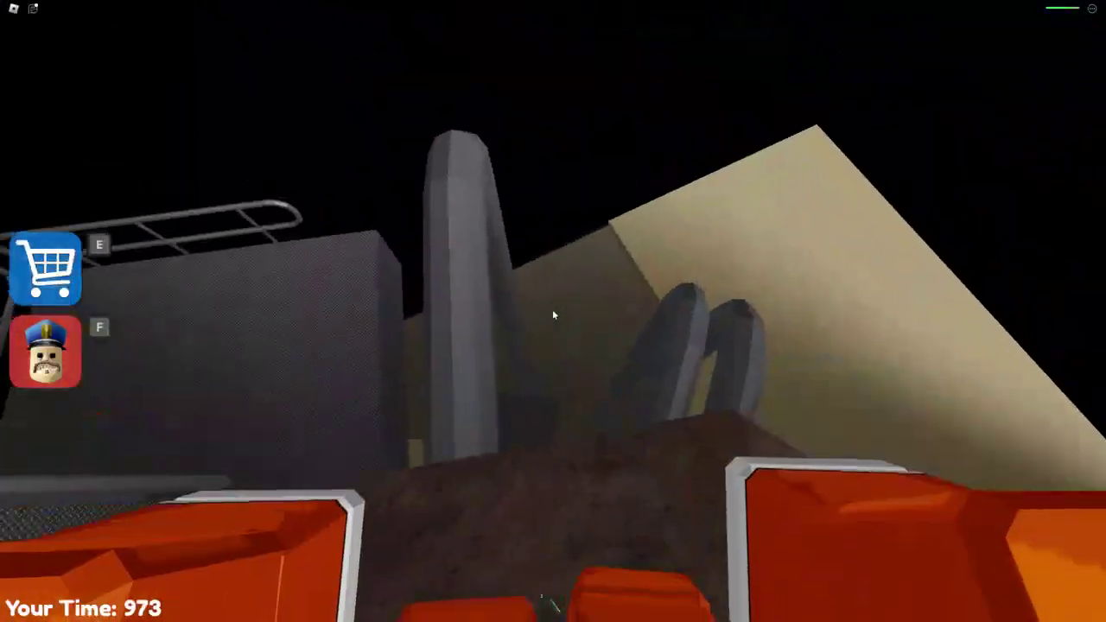
{"action": "key", "text": "w"}
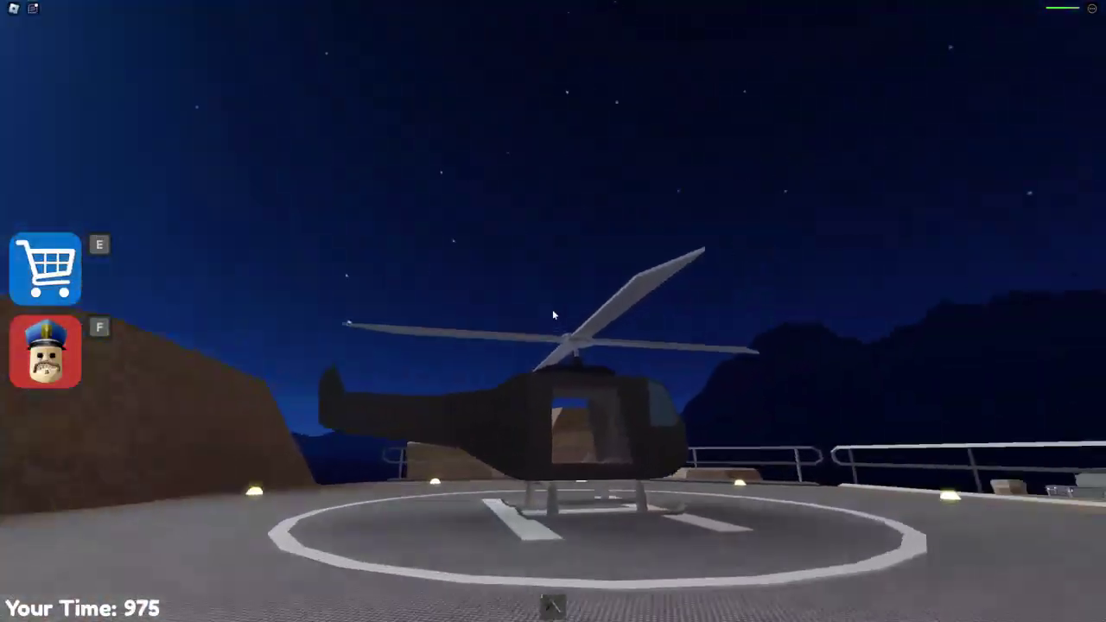
{"action": "key", "text": "w"}
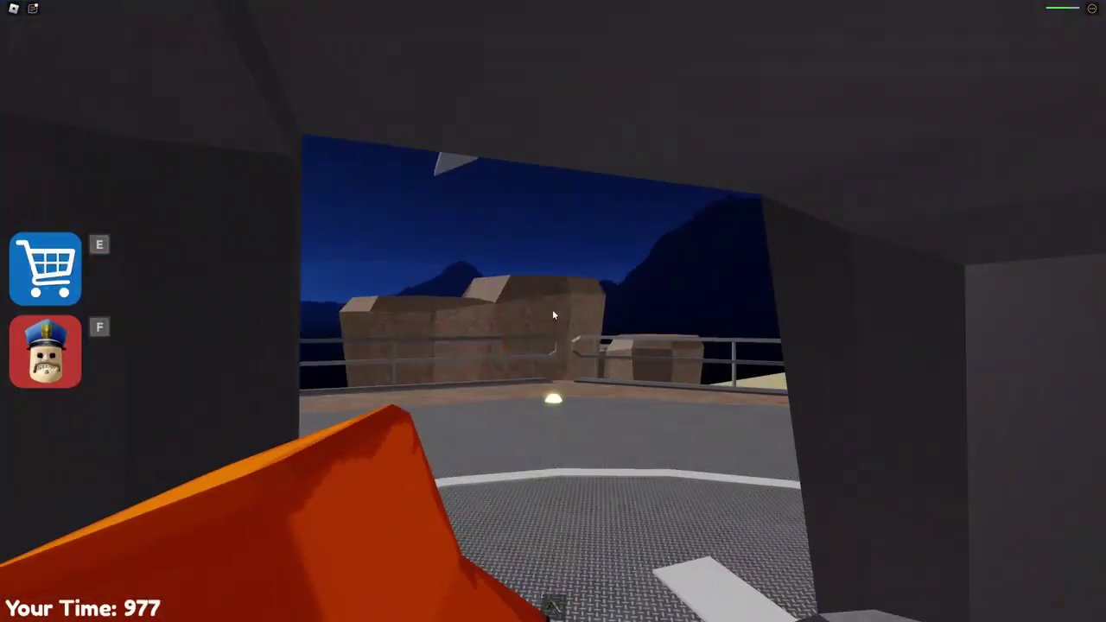
{"action": "key", "text": "w"}
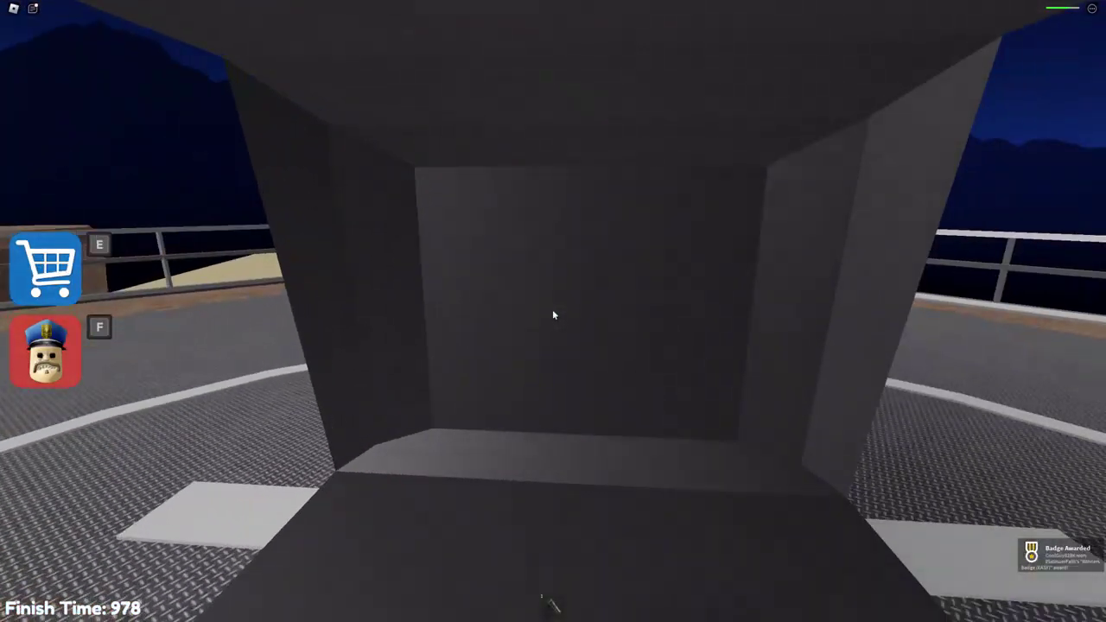
{"action": "left_click_drag", "start_coordinate": [552, 309], "coordinate": [552, 309]}
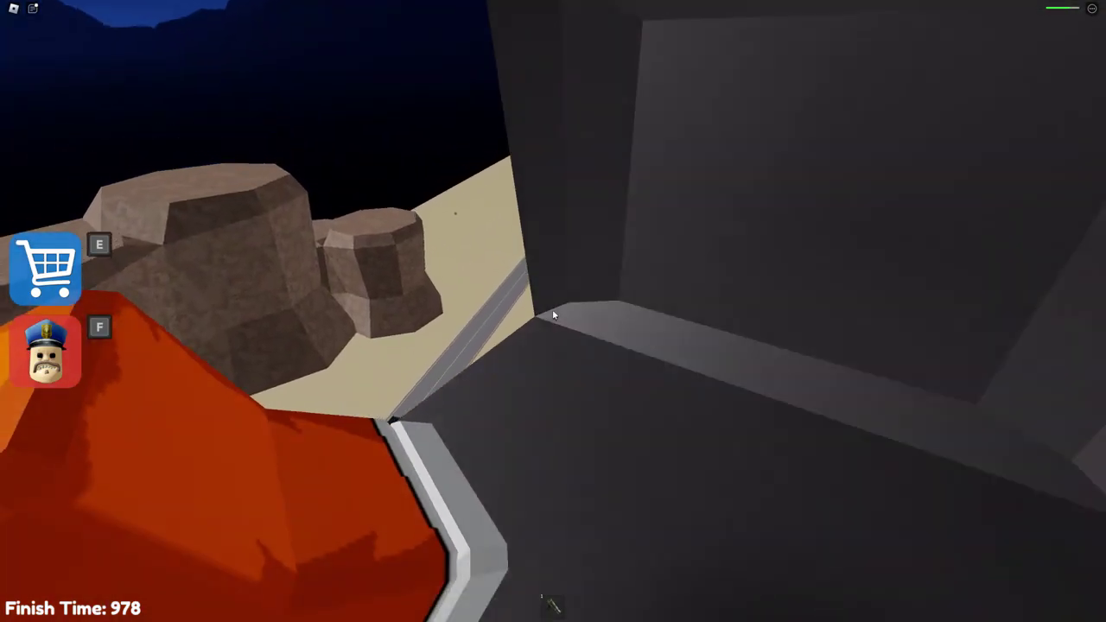
Step: Look around the lobby past the Top Player display and walk out the exit
{"action": "left_click_drag", "start_coordinate": [552, 313], "coordinate": [552, 313]}
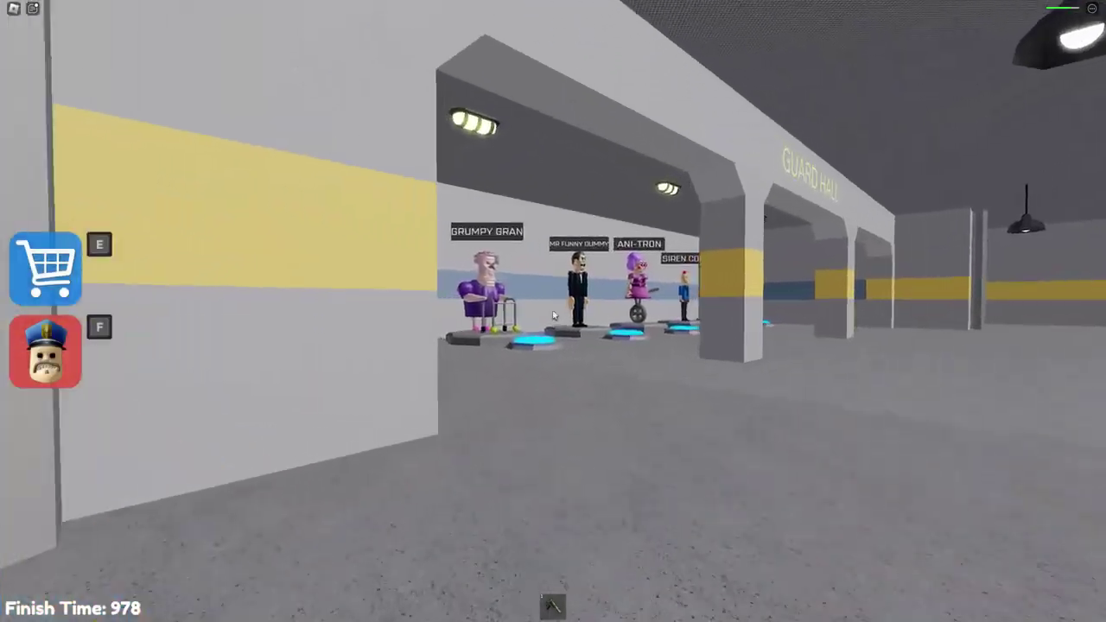
{"action": "left_click_drag", "start_coordinate": [553, 314], "coordinate": [553, 314]}
{"action": "key", "text": "w"}
{"action": "key", "text": "w"}
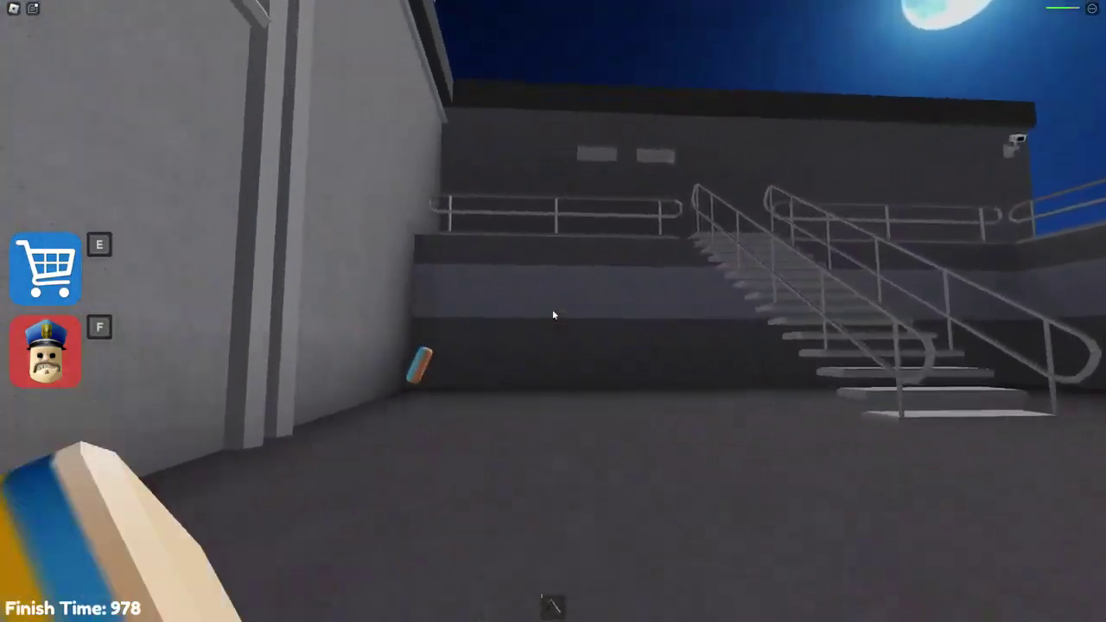
{"action": "key", "text": "w"}
Step: Climb the stairs to the upper walkway and turn toward the glowing red portal
{"action": "left_click_drag", "start_coordinate": [553, 315], "coordinate": [553, 314]}
{"action": "key", "text": "w"}
{"action": "key", "text": "w"}
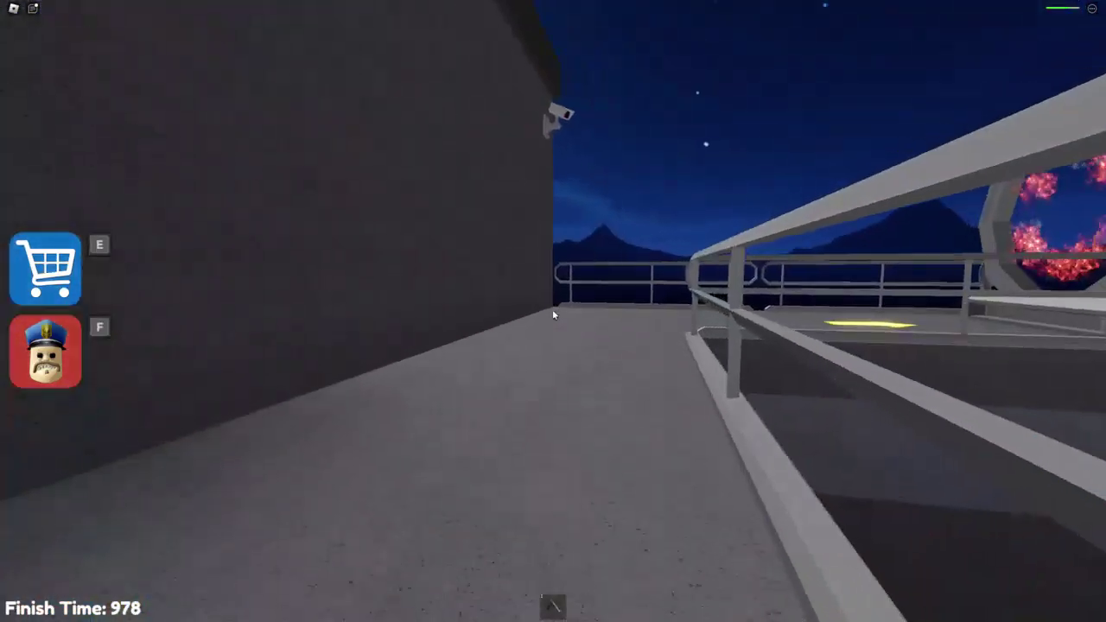
{"action": "key", "text": "w"}
{"action": "left_click_drag", "start_coordinate": [553, 315], "coordinate": [553, 314]}
{"action": "key", "text": "w"}
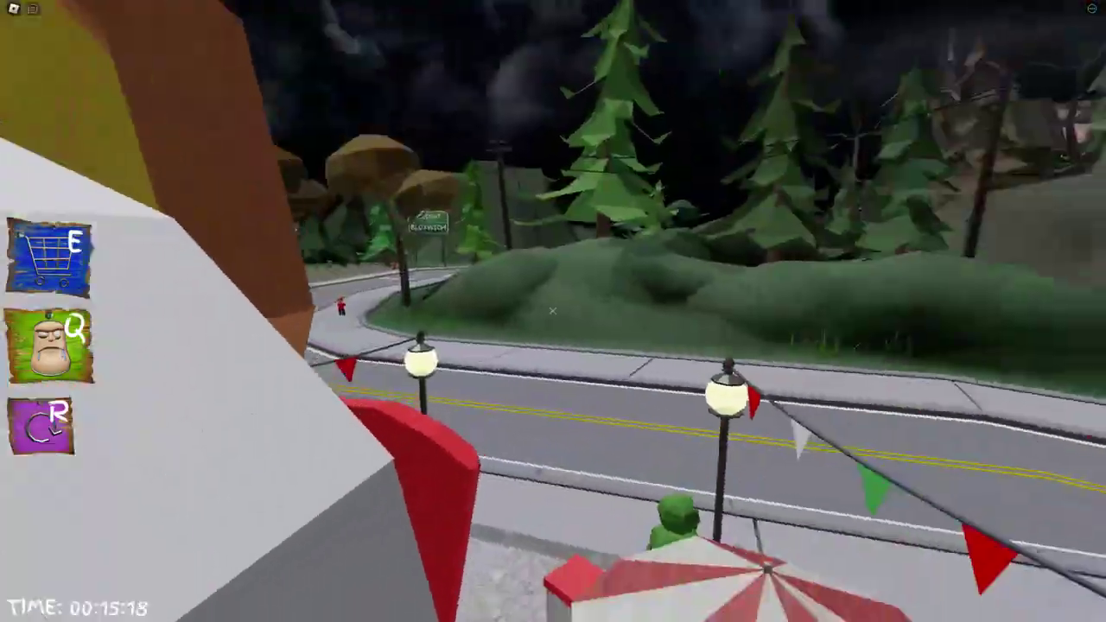
Step: Open the Esc pause menu and switch away from the town game
{"action": "key", "text": "Escape"}
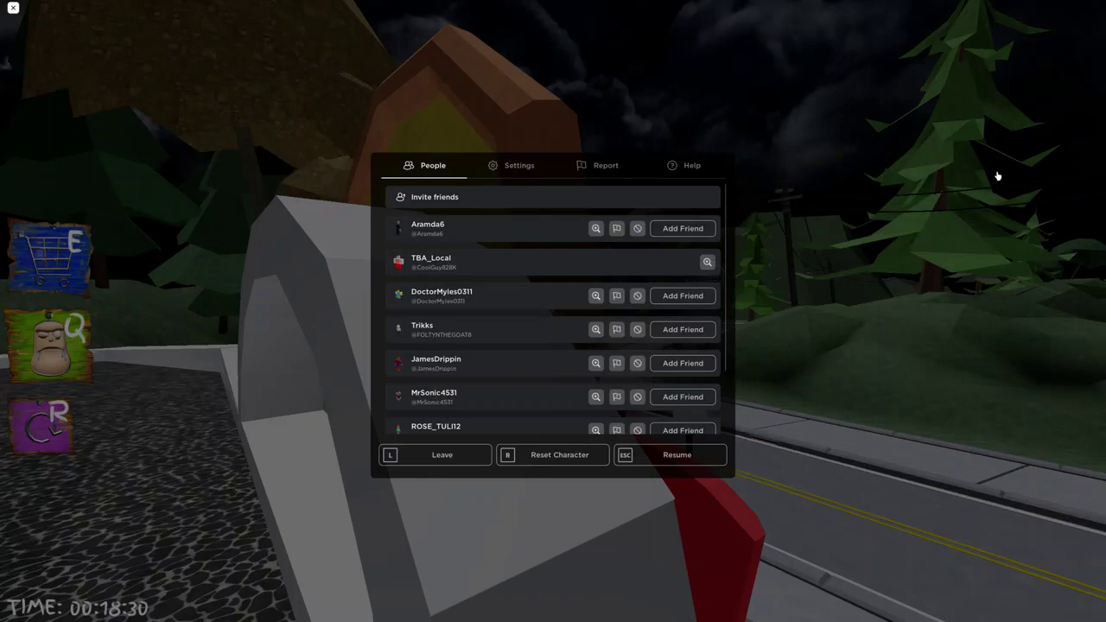
{"action": "key", "text": "ctrl+Left"}
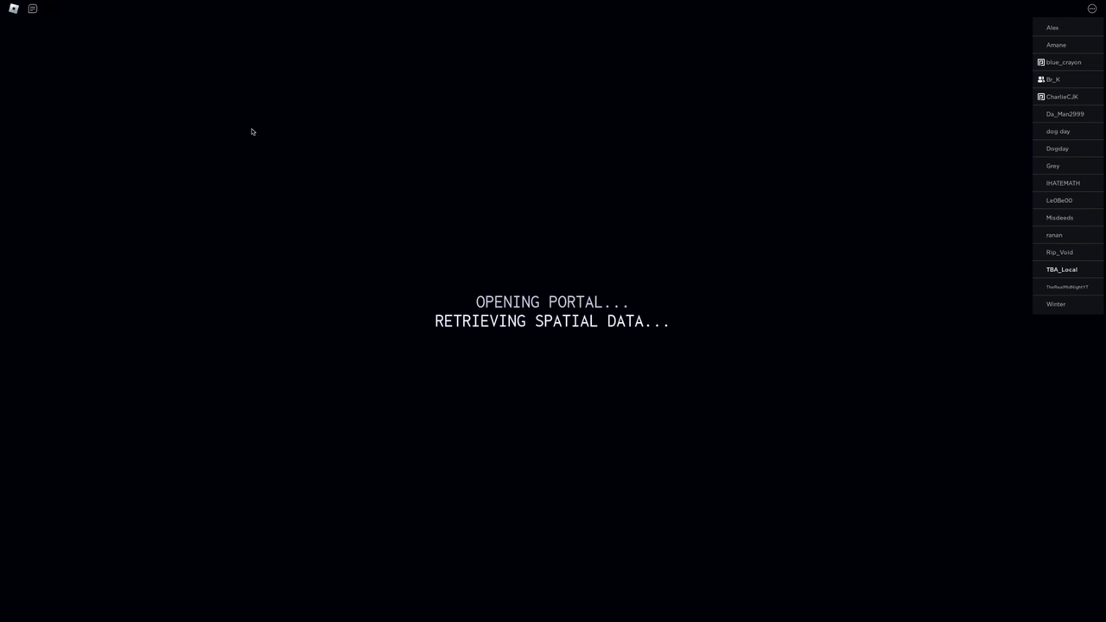
{"action": "left_click", "coordinate": [1068, 80]}
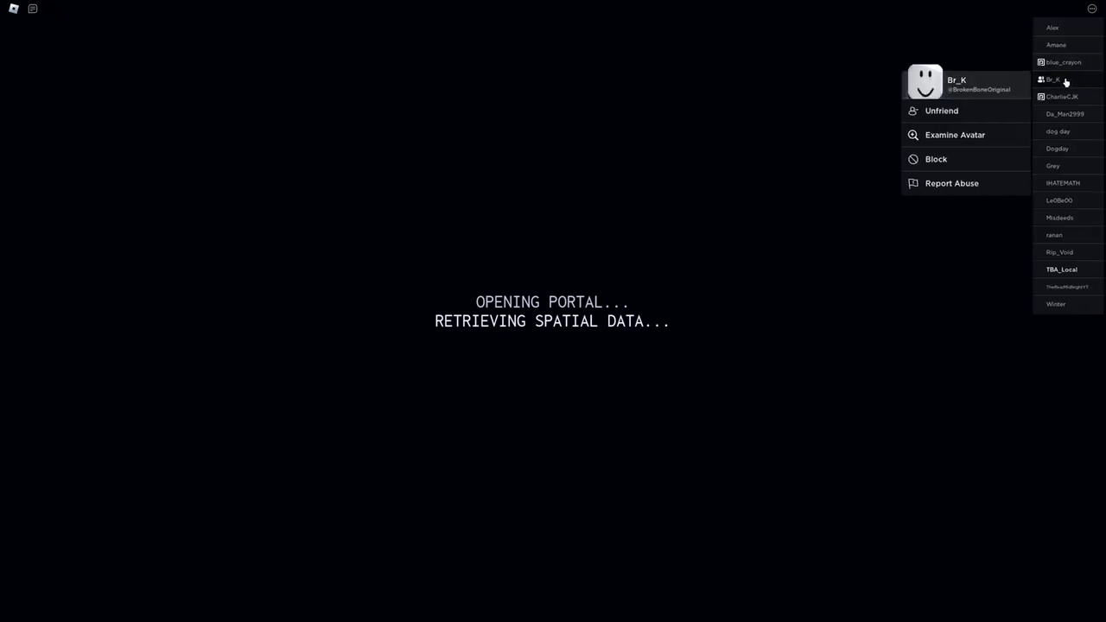
{"action": "key", "text": "Tab"}
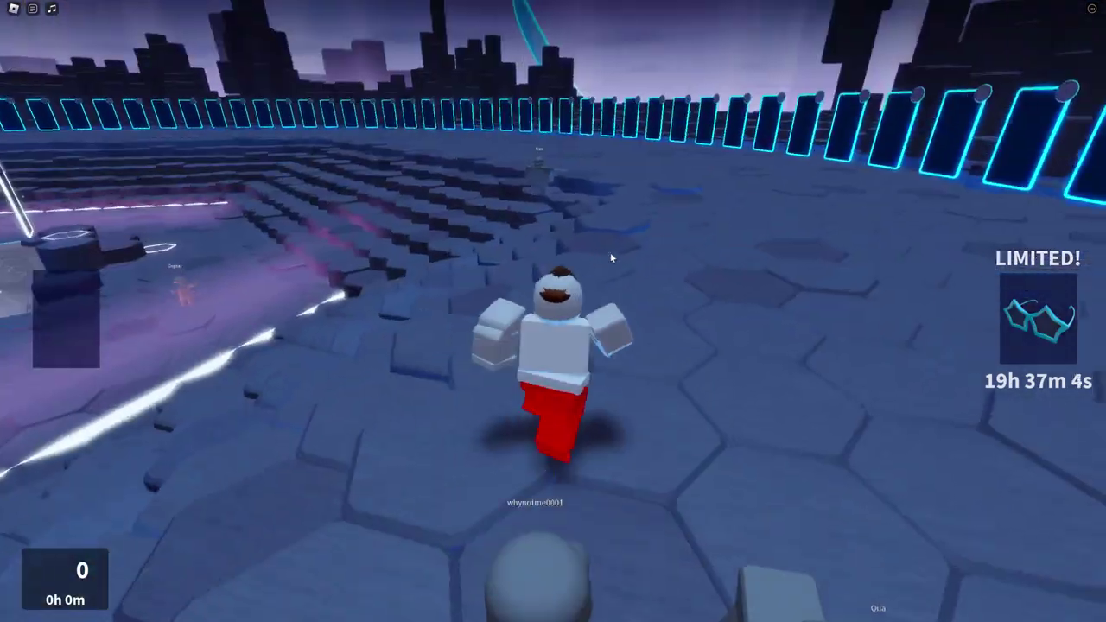
Step: Run from the arena spawn along the portal doors into the Barry's Prison Run Obby portal
{"action": "key", "text": "w"}
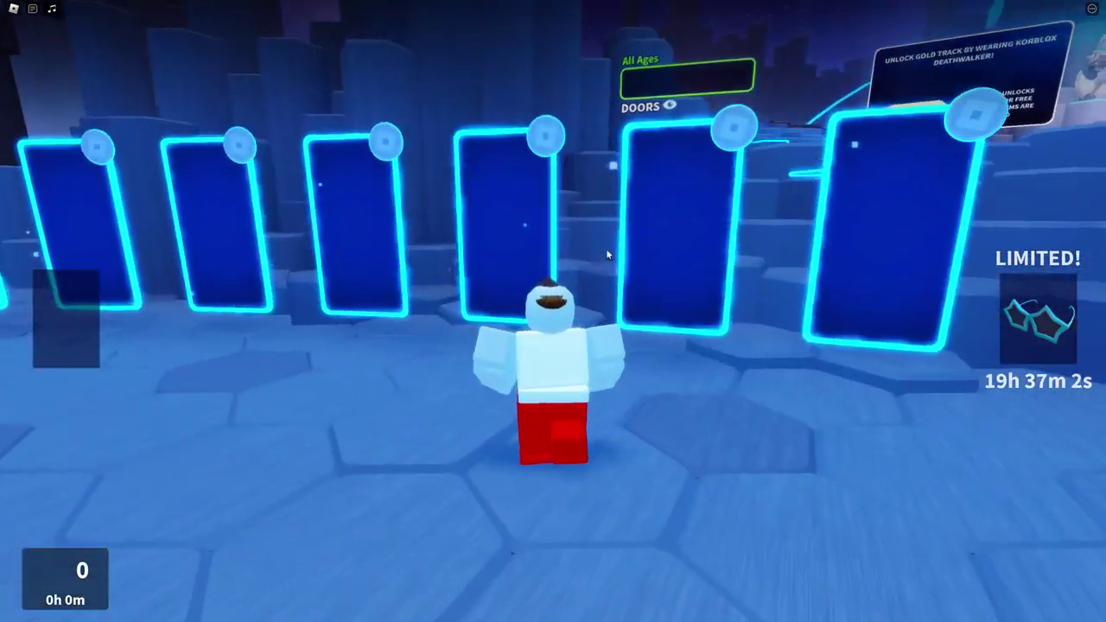
{"action": "key", "text": "w"}
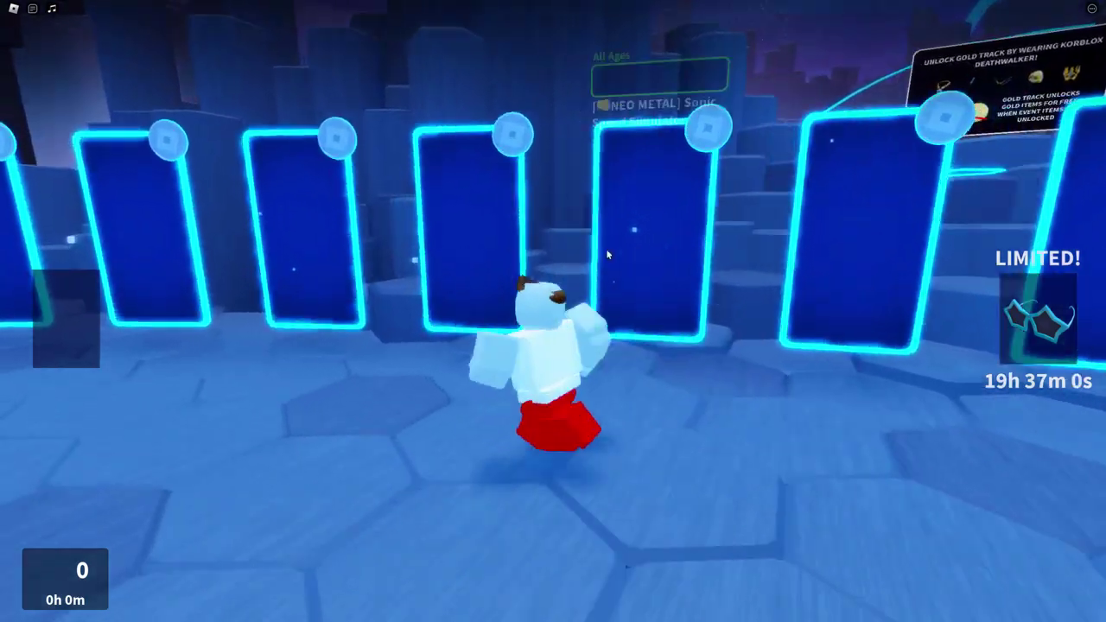
{"action": "key", "text": "w"}
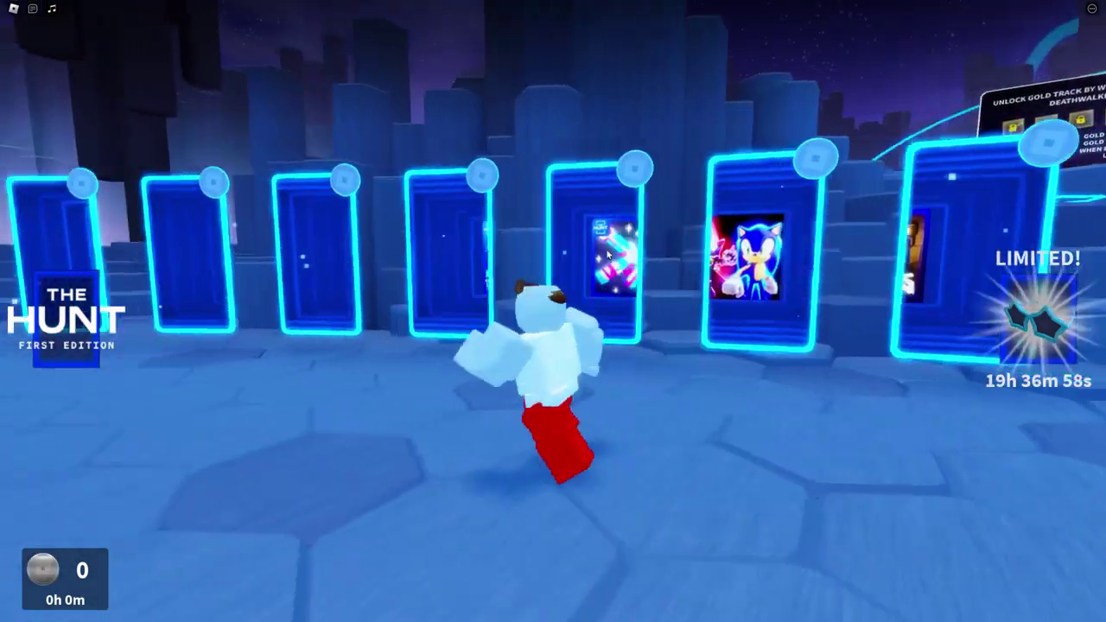
{"action": "key", "text": "w"}
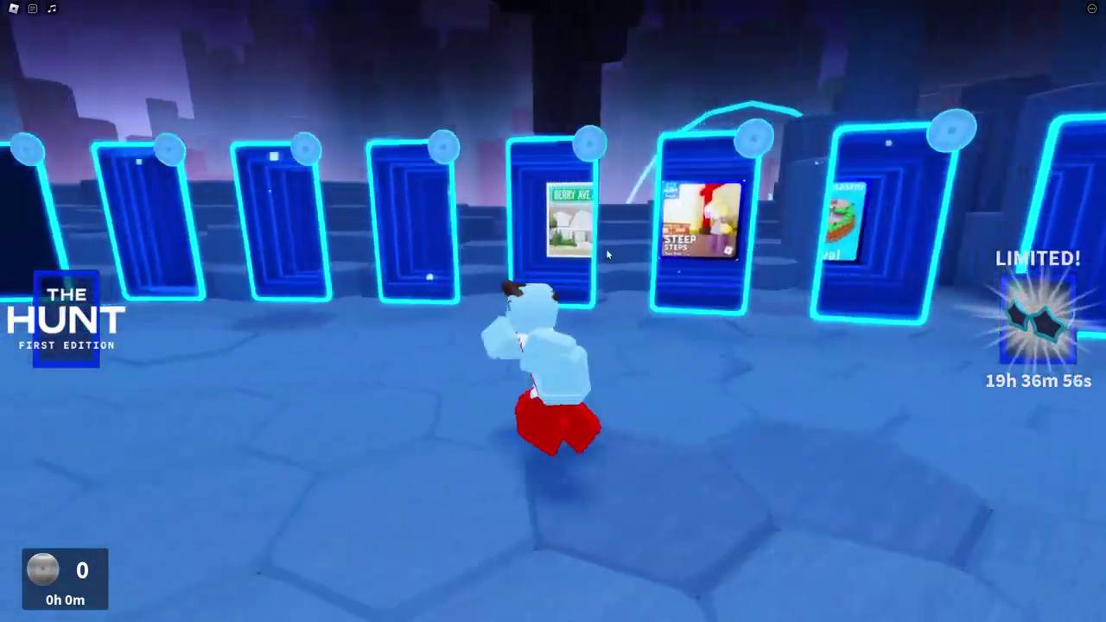
{"action": "key", "text": "w"}
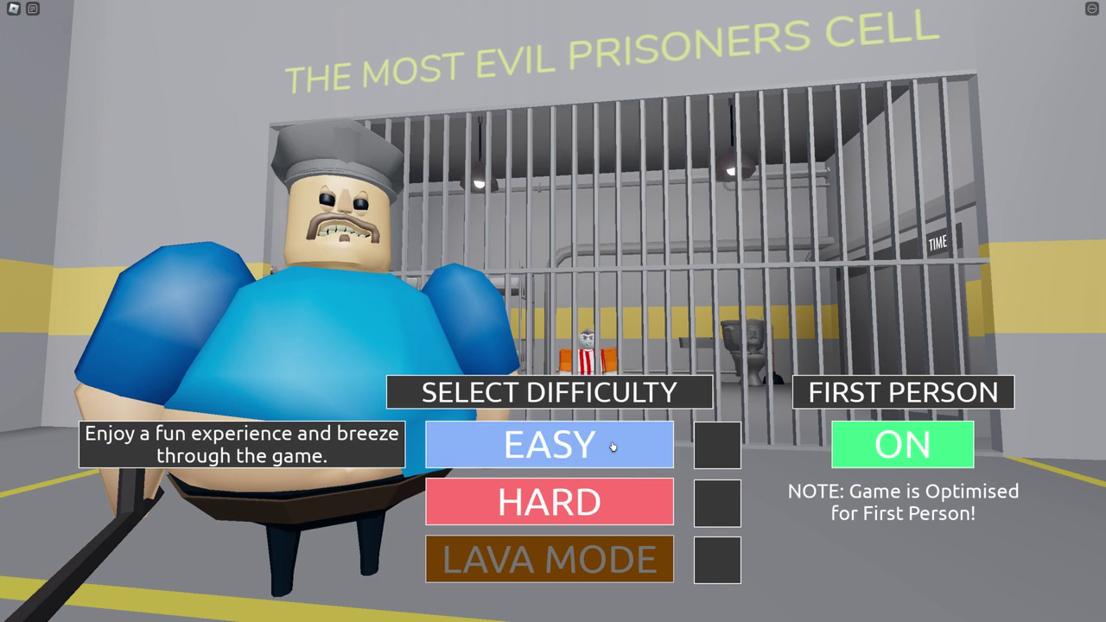
Step: Pick EASY difficulty with First Person left on to start the run
{"action": "left_click", "coordinate": [581, 437]}
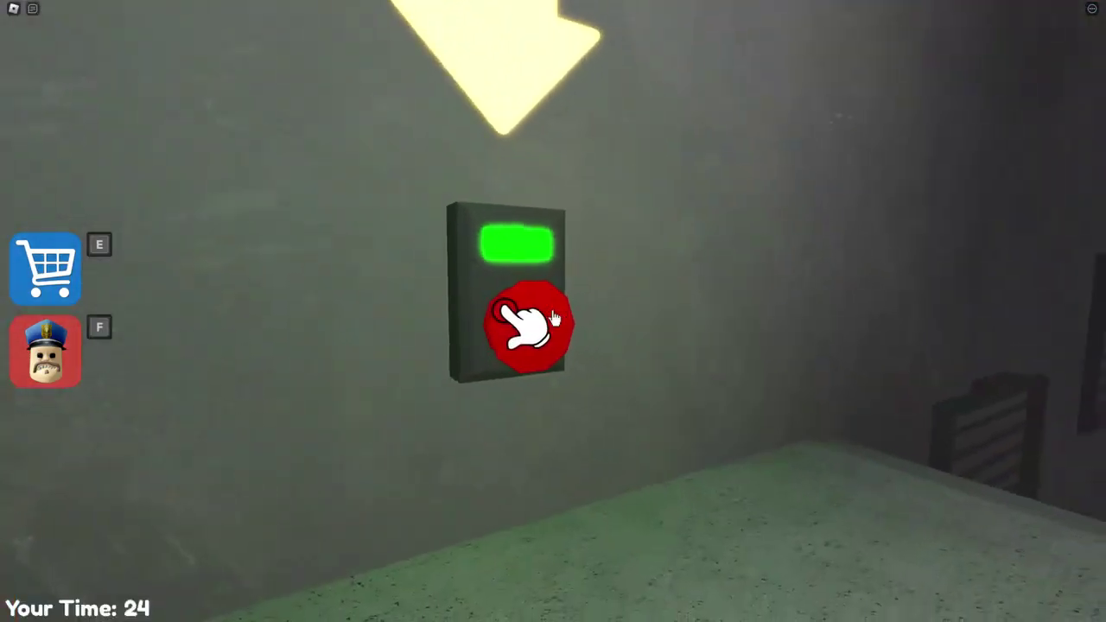
Step: Press the red wall button and pick up the wrench in the cell
{"action": "left_click", "coordinate": [554, 316]}
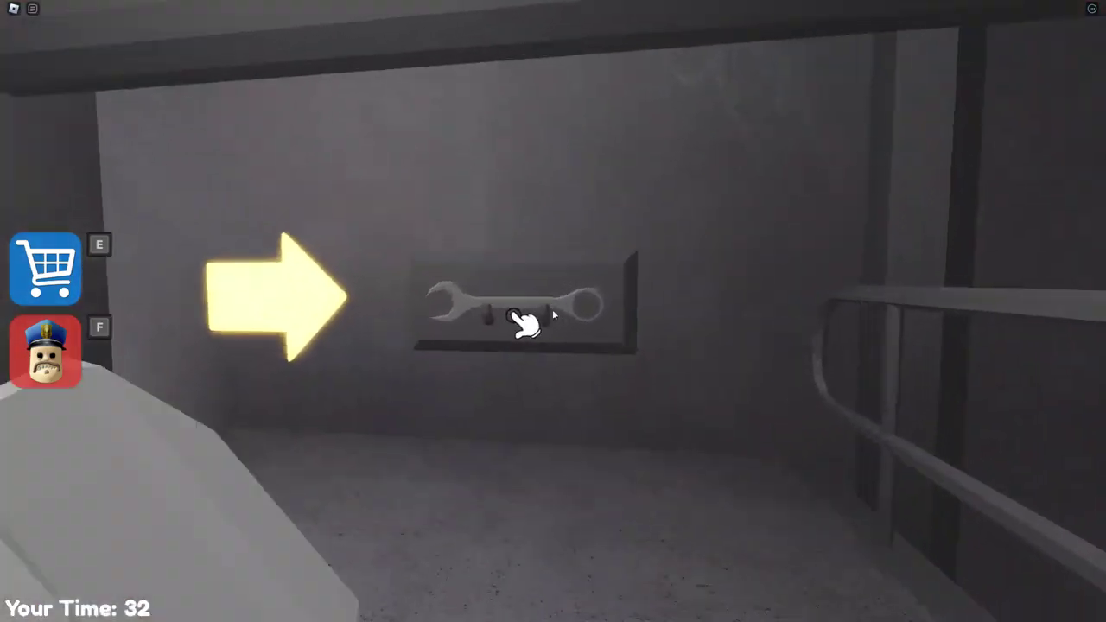
{"action": "left_click", "coordinate": [554, 316]}
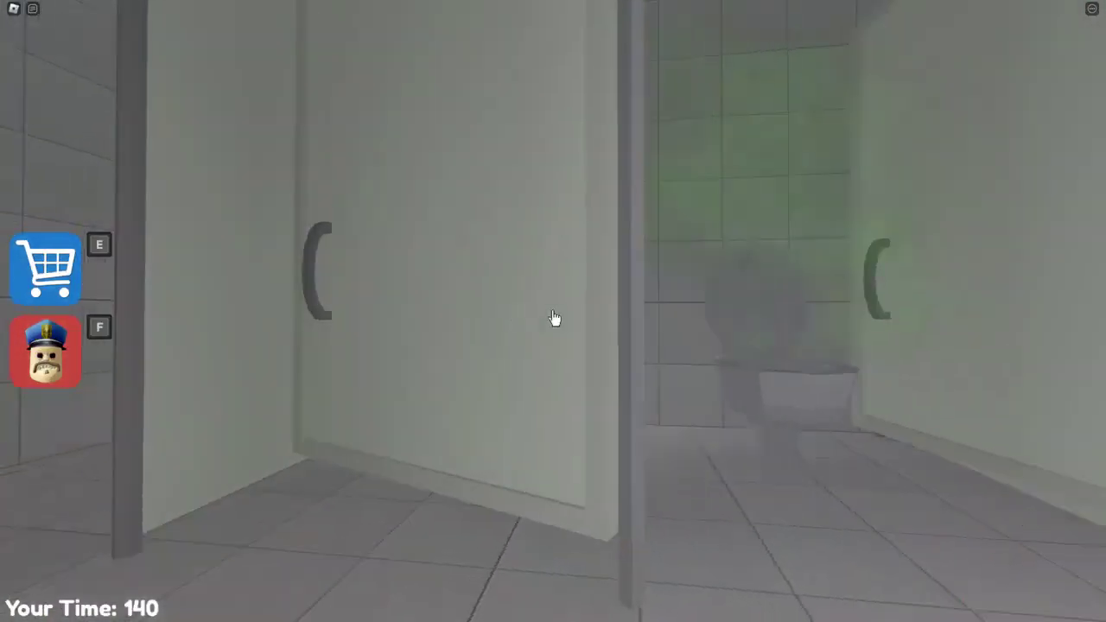
Step: Open the bathroom stall and grab the donut on the toilet, reaching 3/10
{"action": "left_click", "coordinate": [554, 318]}
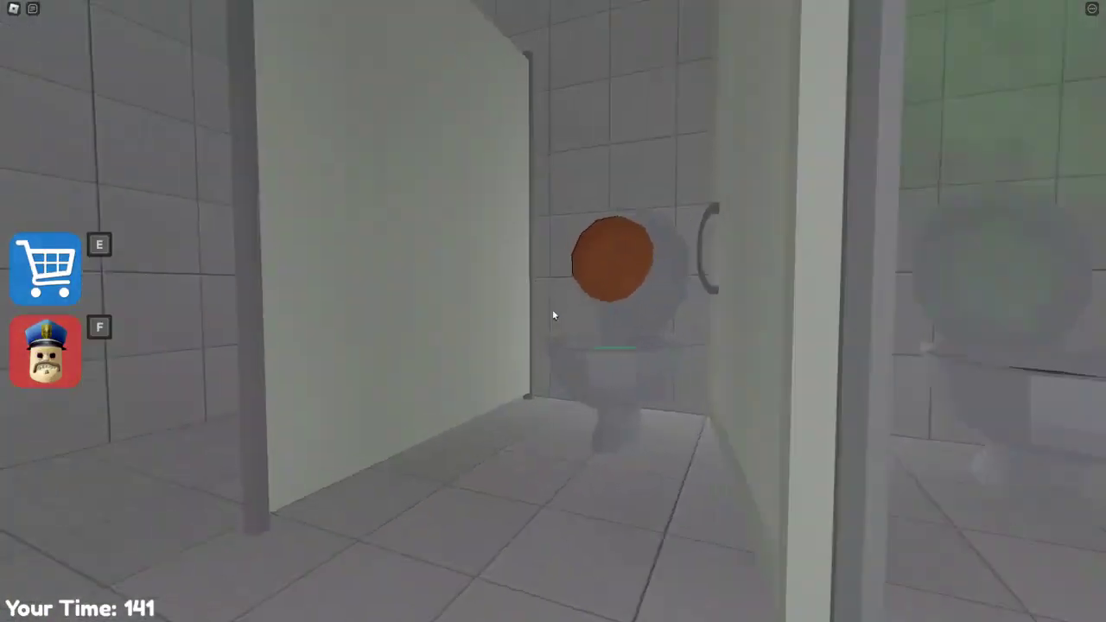
{"action": "left_click", "coordinate": [518, 389]}
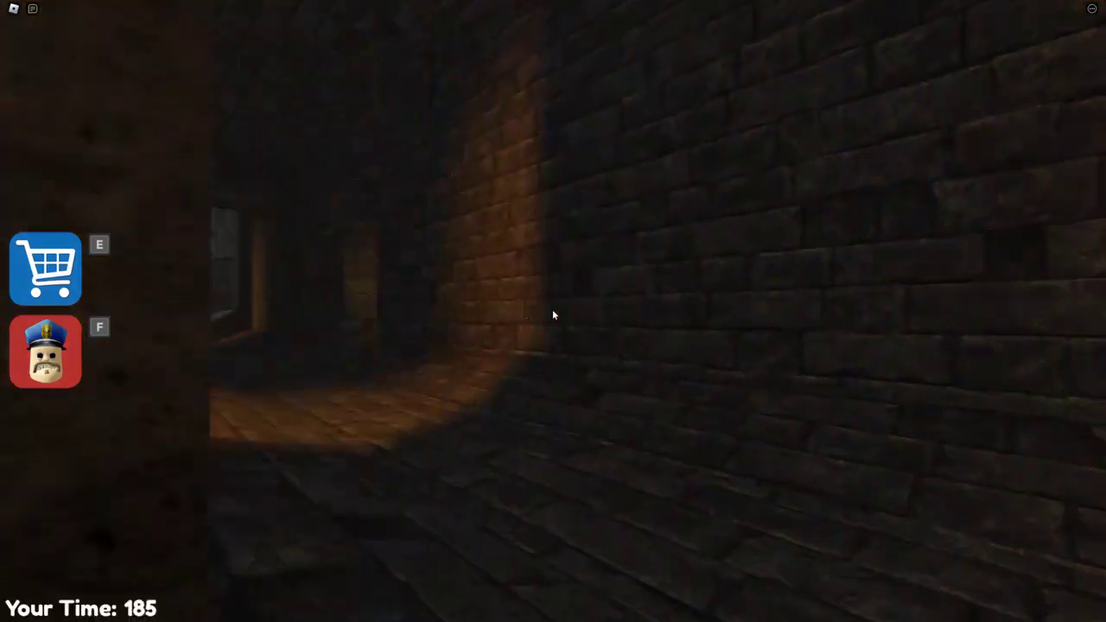
Step: Walk the dark corridor around the bend and past the glowing lava boulder
{"action": "key", "text": "w"}
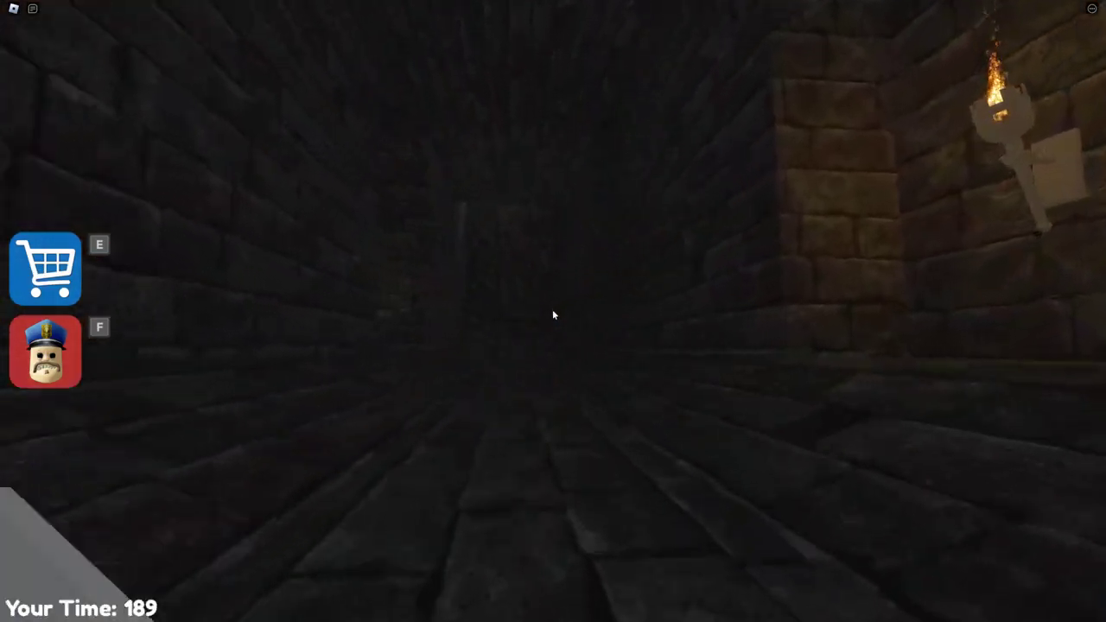
{"action": "key", "text": "w"}
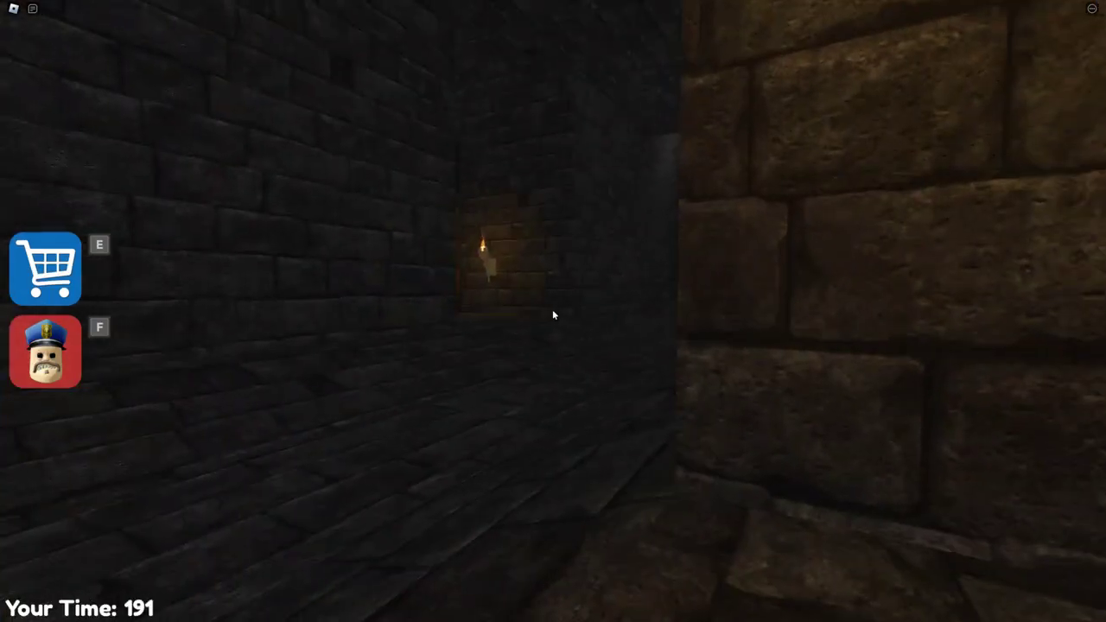
{"action": "key", "text": "w"}
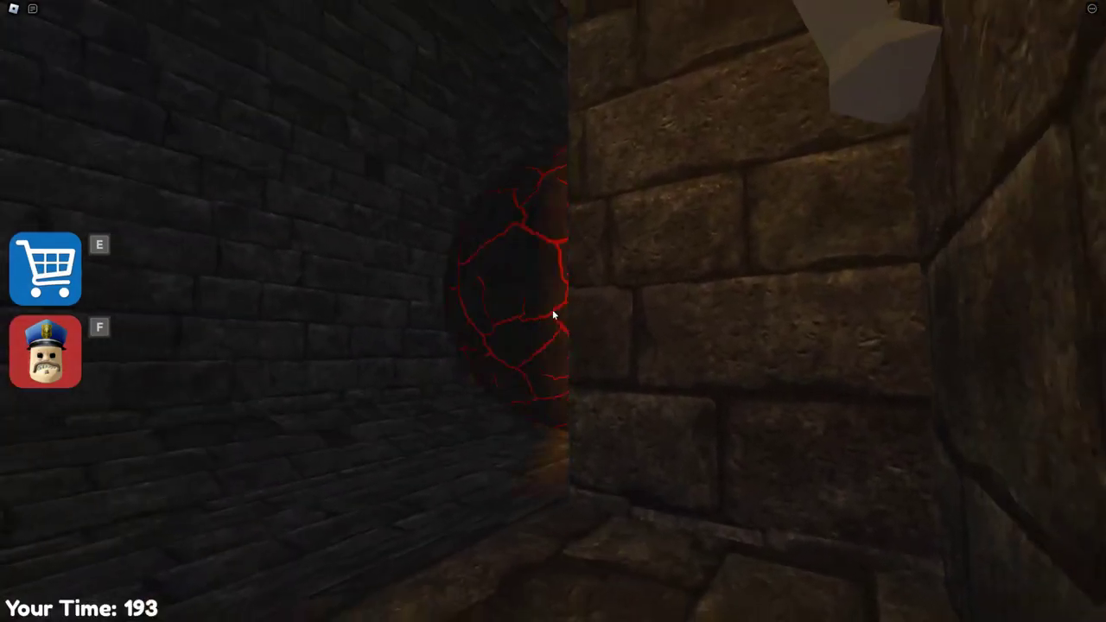
{"action": "key", "text": "w"}
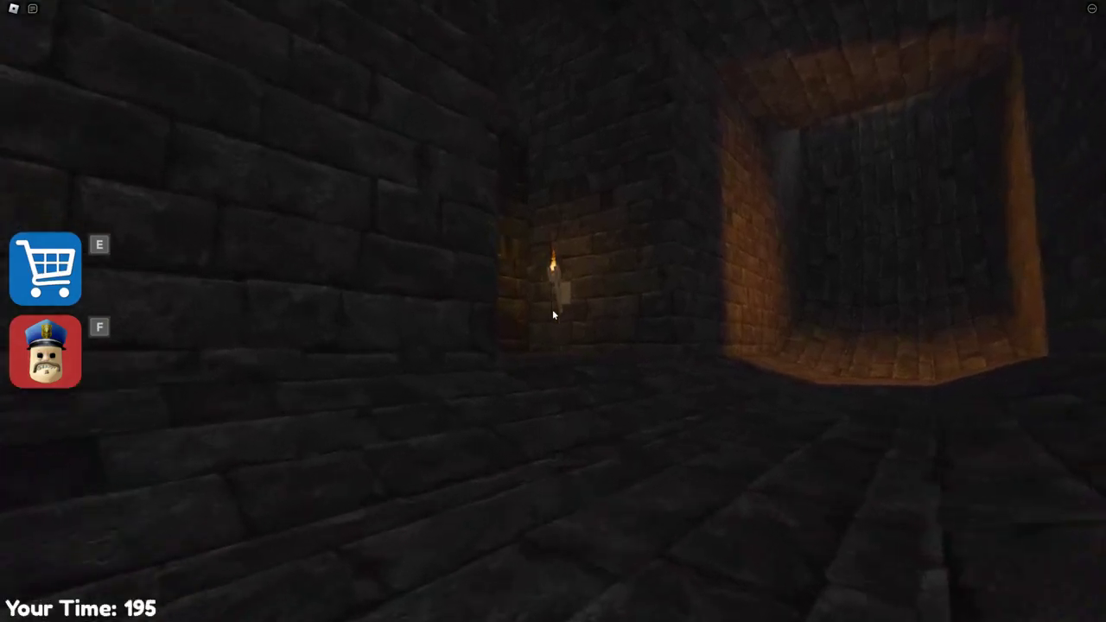
Step: Climb the ladder into the torch-lit dungeon hall and cross it to the 0/1 lever
{"action": "key", "text": "w"}
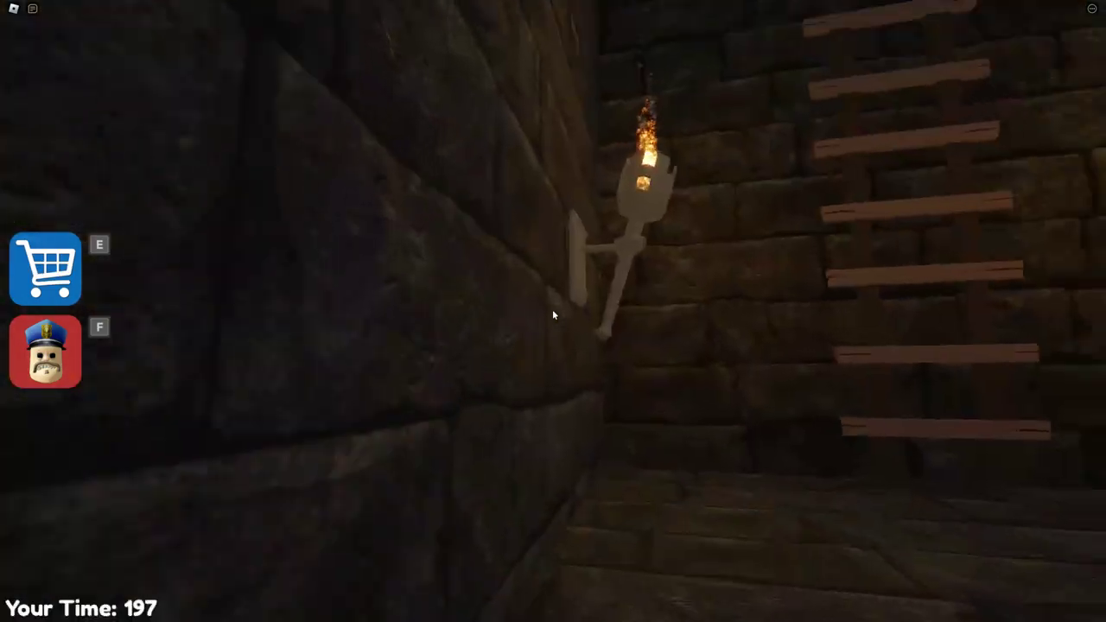
{"action": "key", "text": "w"}
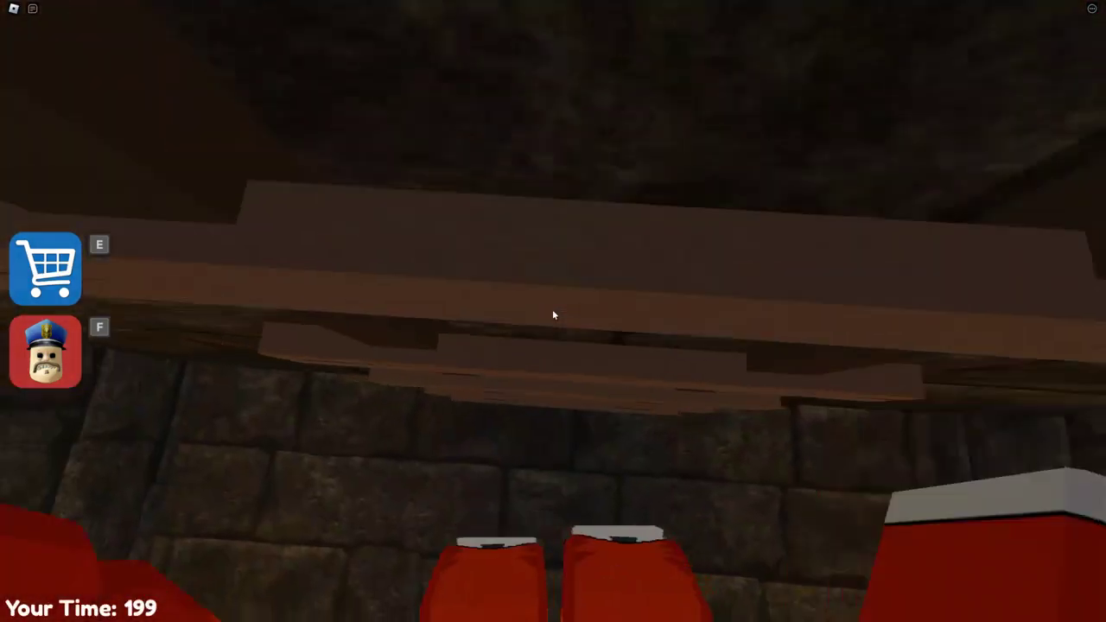
{"action": "key", "text": "w"}
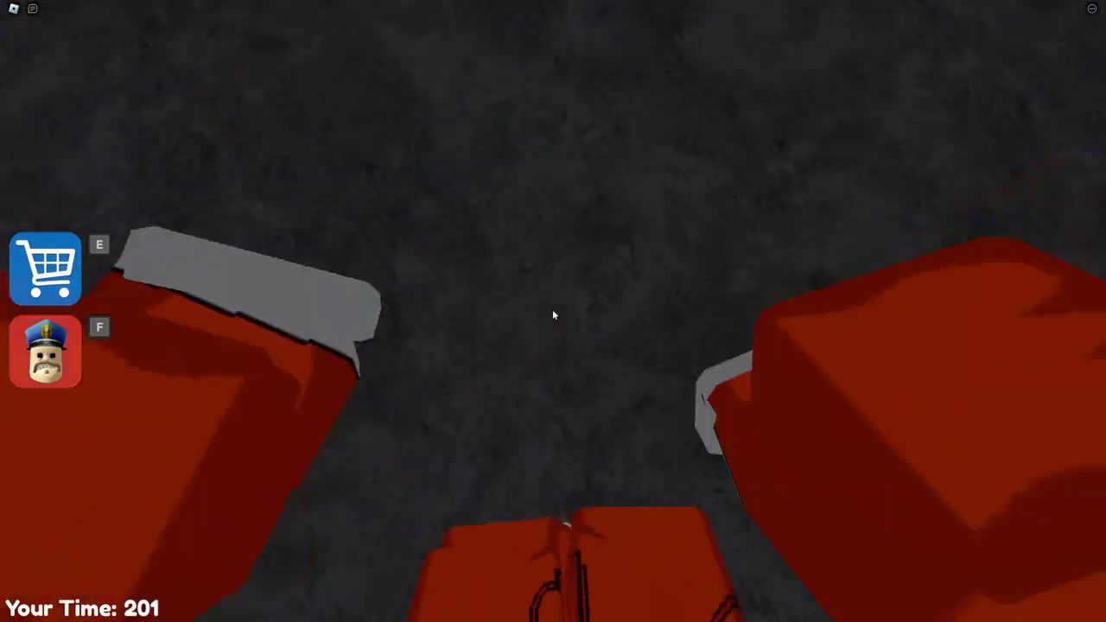
{"action": "key", "text": "w"}
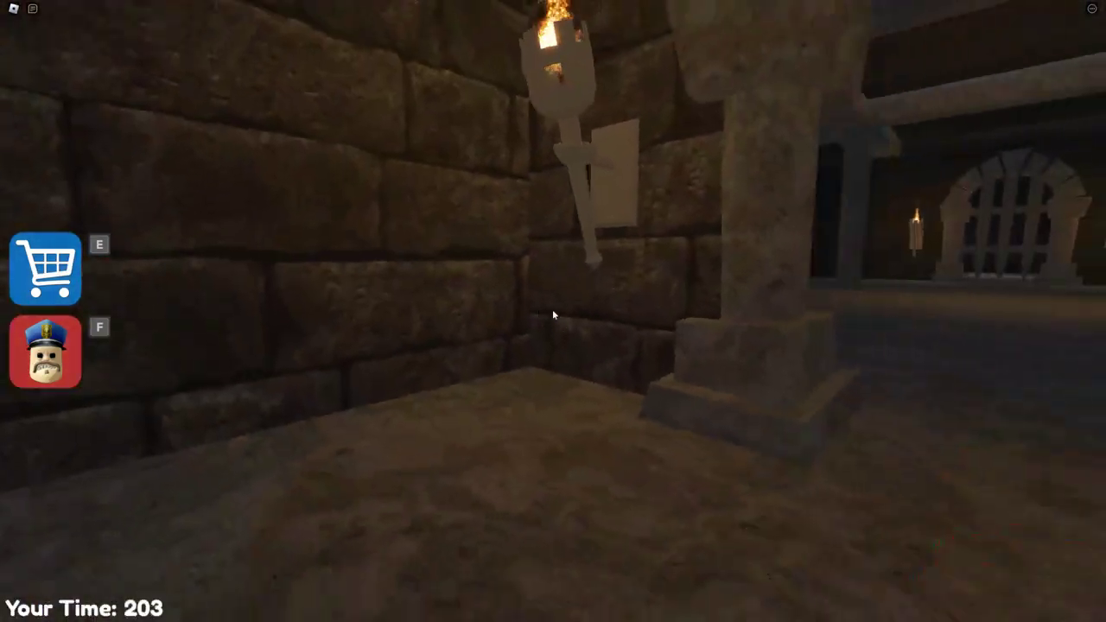
{"action": "key", "text": "w"}
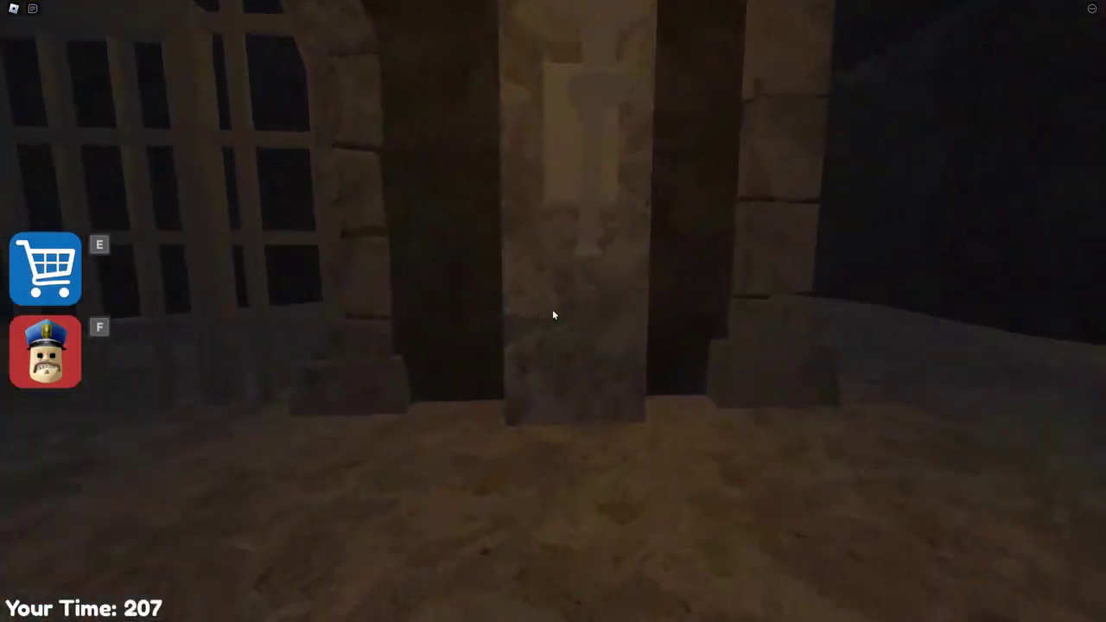
{"action": "key", "text": "w"}
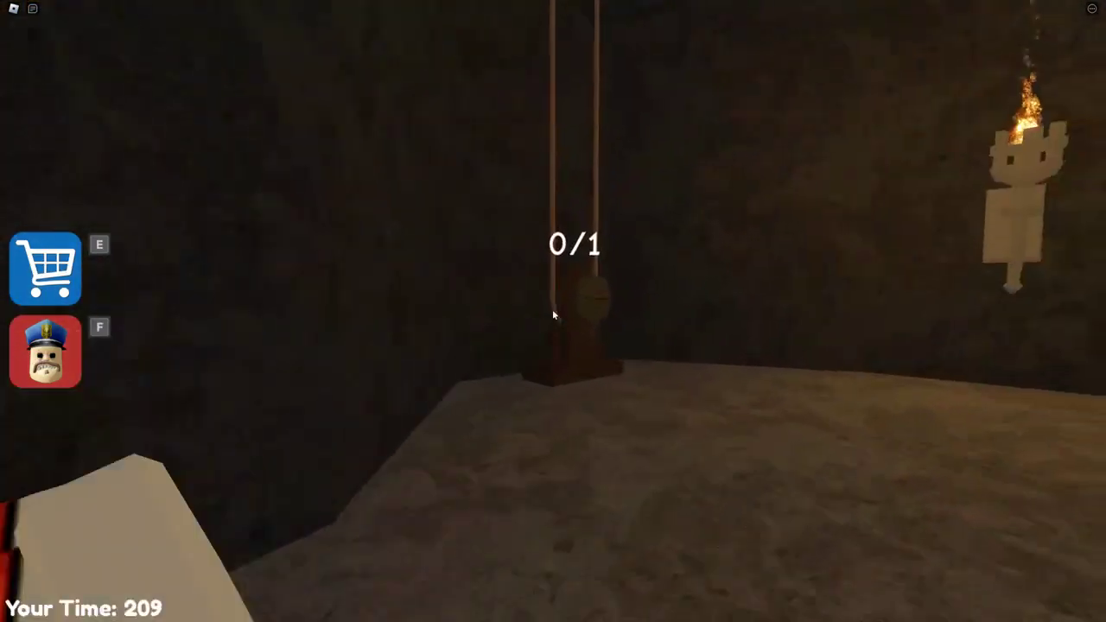
{"action": "key", "text": "w"}
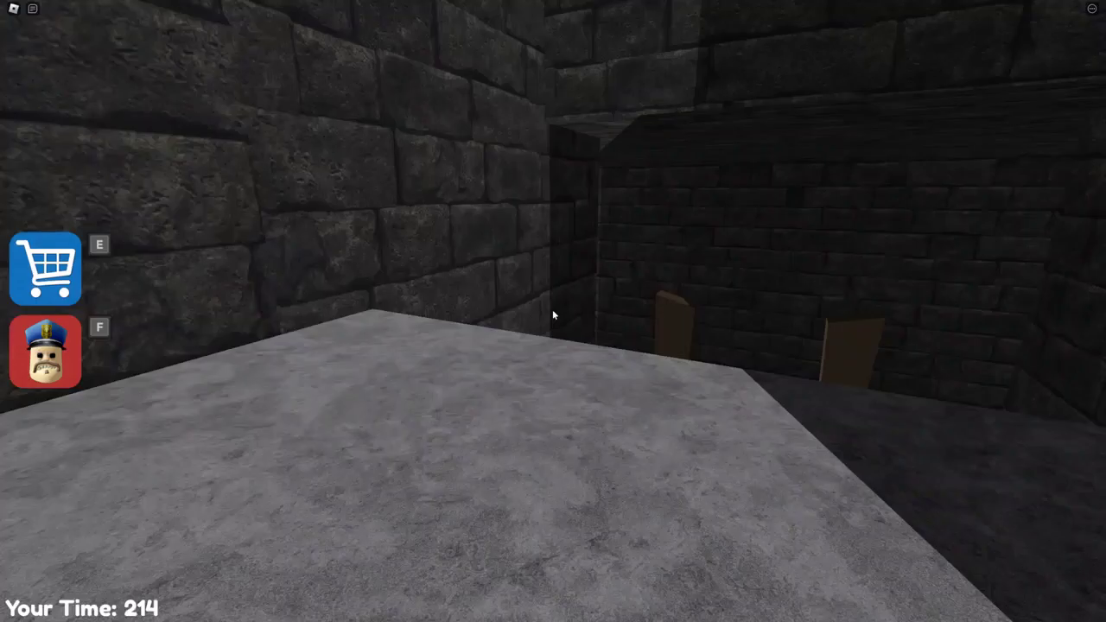
Step: Cross the pillared hall to the archway and climb the stone stairs
{"action": "key", "text": "w"}
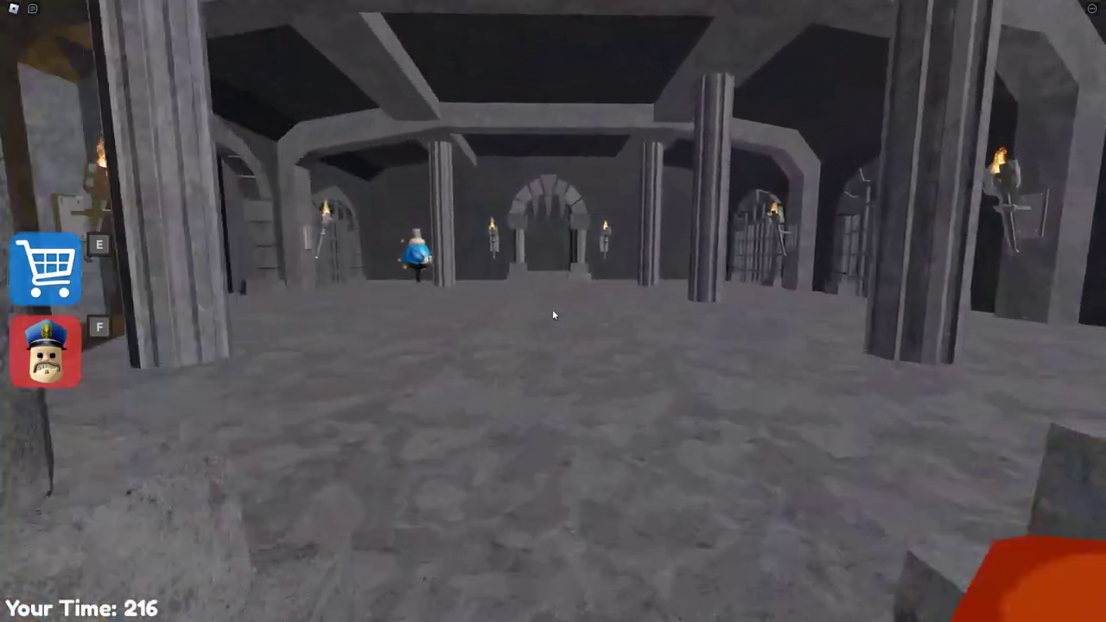
{"action": "key", "text": "w"}
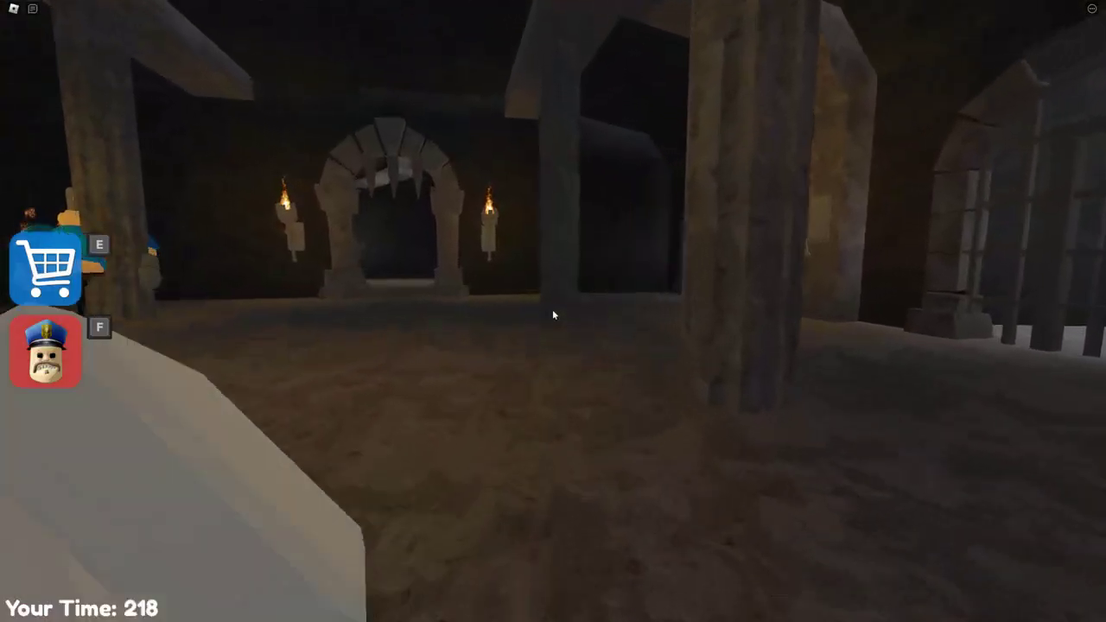
{"action": "key", "text": "w"}
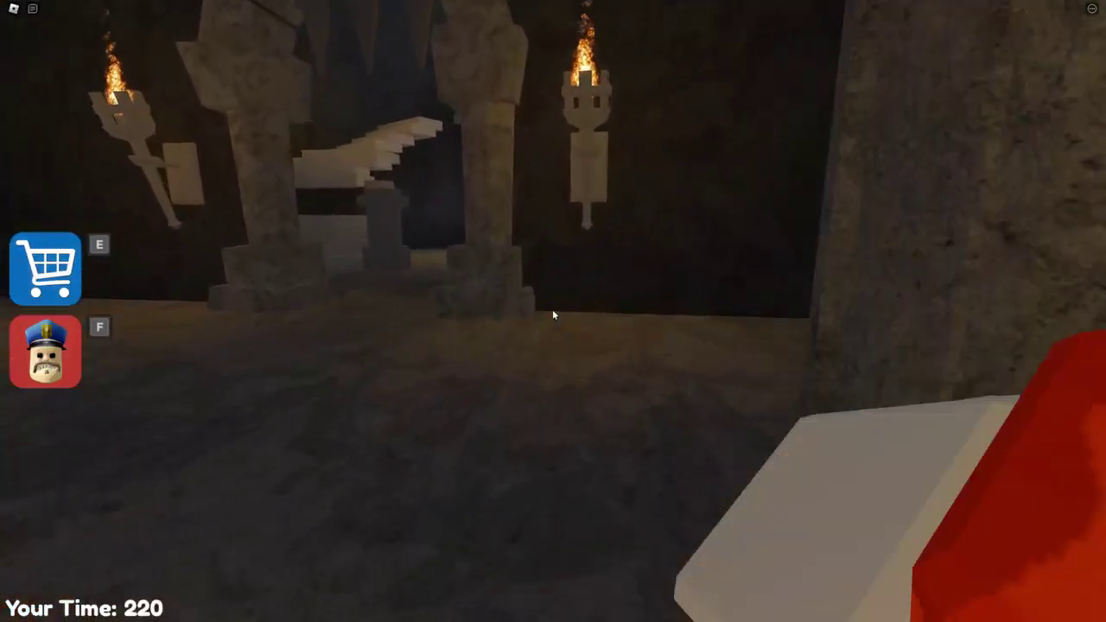
{"action": "key", "text": "w"}
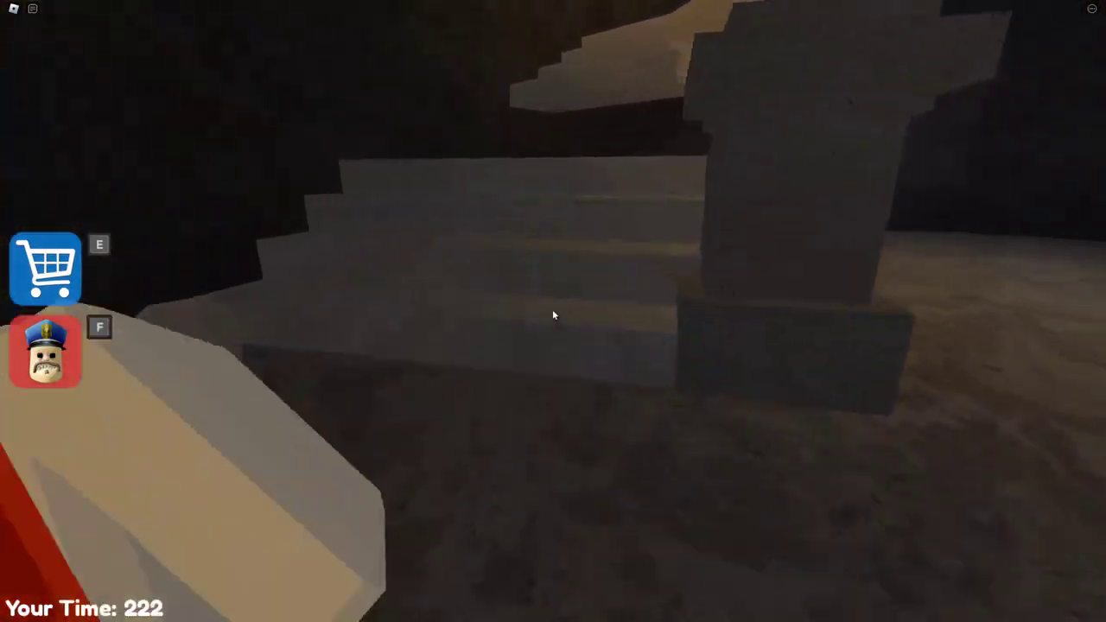
{"action": "key", "text": "w"}
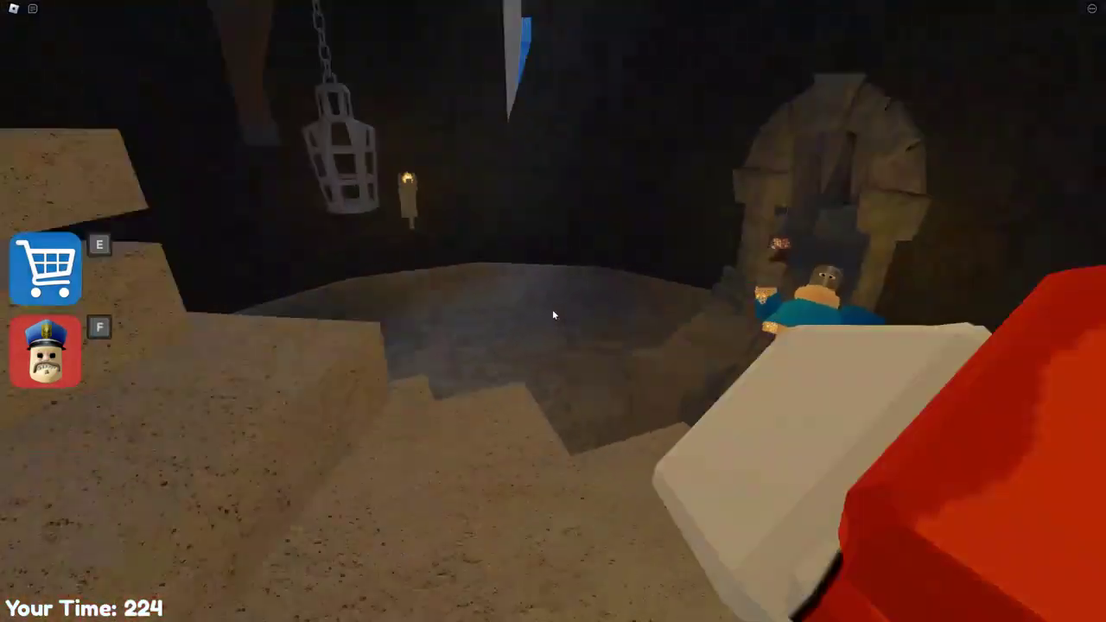
{"action": "key", "text": "w"}
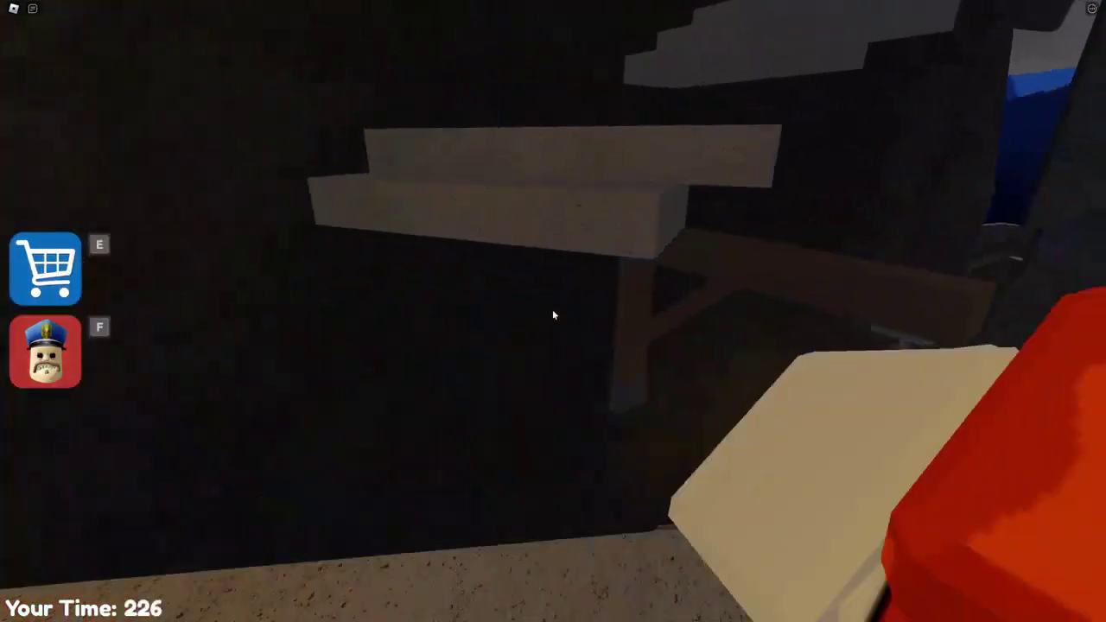
{"action": "key", "text": "w"}
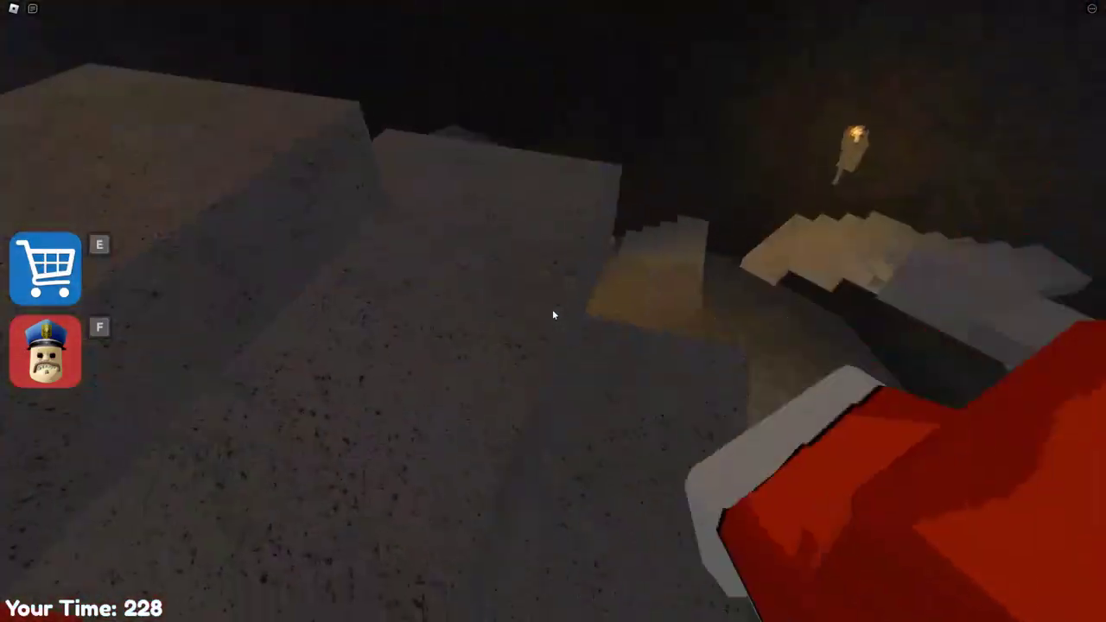
Step: Follow the stone corridor into the hall and grab the donut at the gated door (5/10)
{"action": "key", "text": "w"}
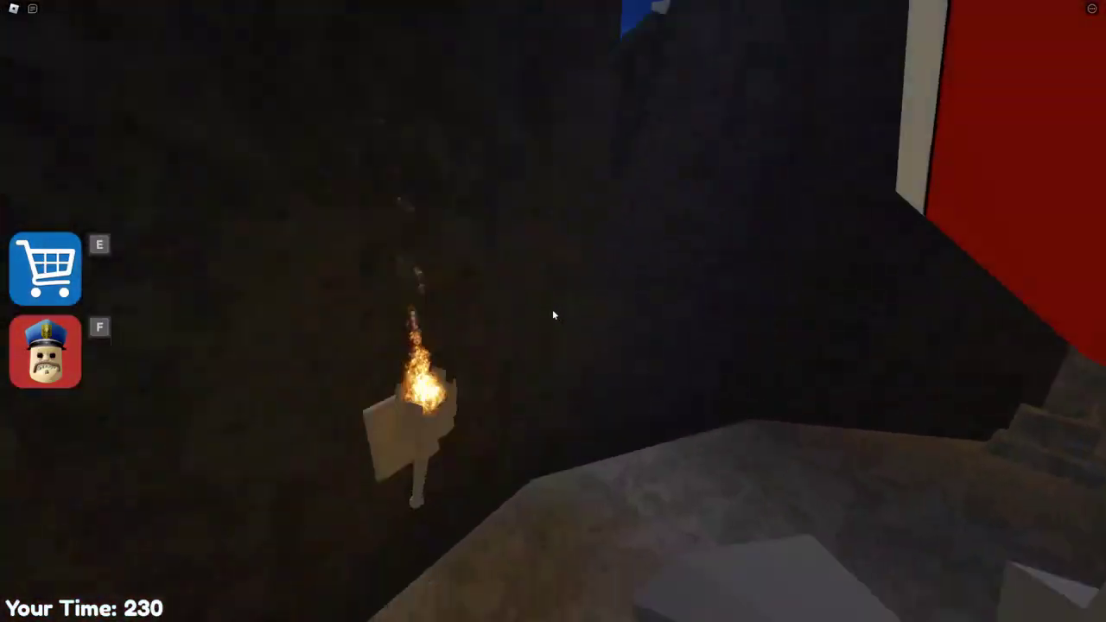
{"action": "key", "text": "w"}
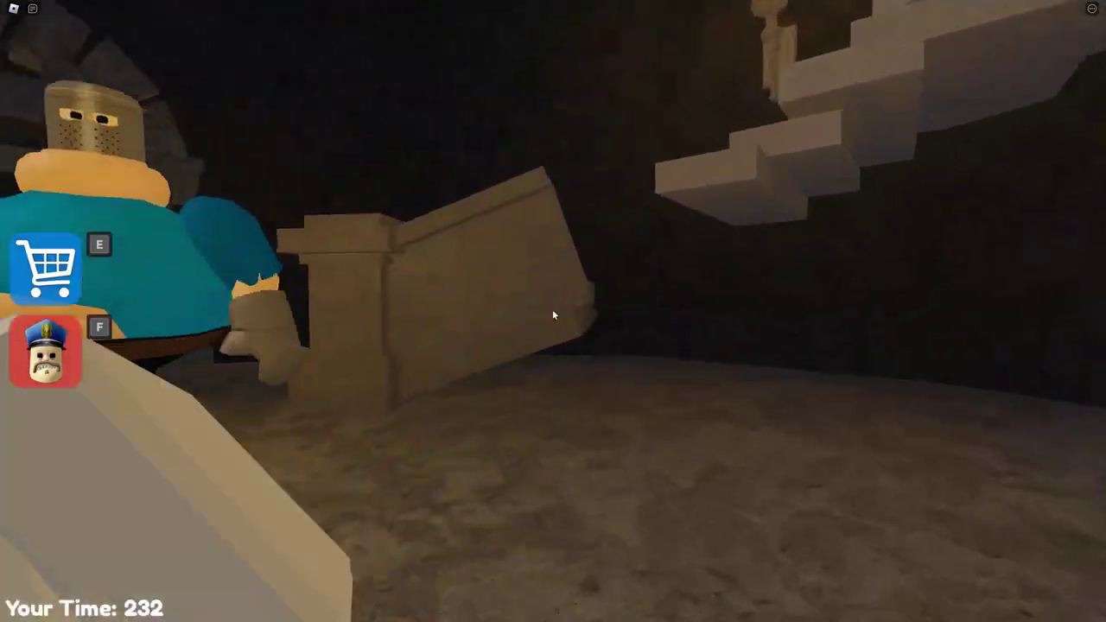
{"action": "key", "text": "w"}
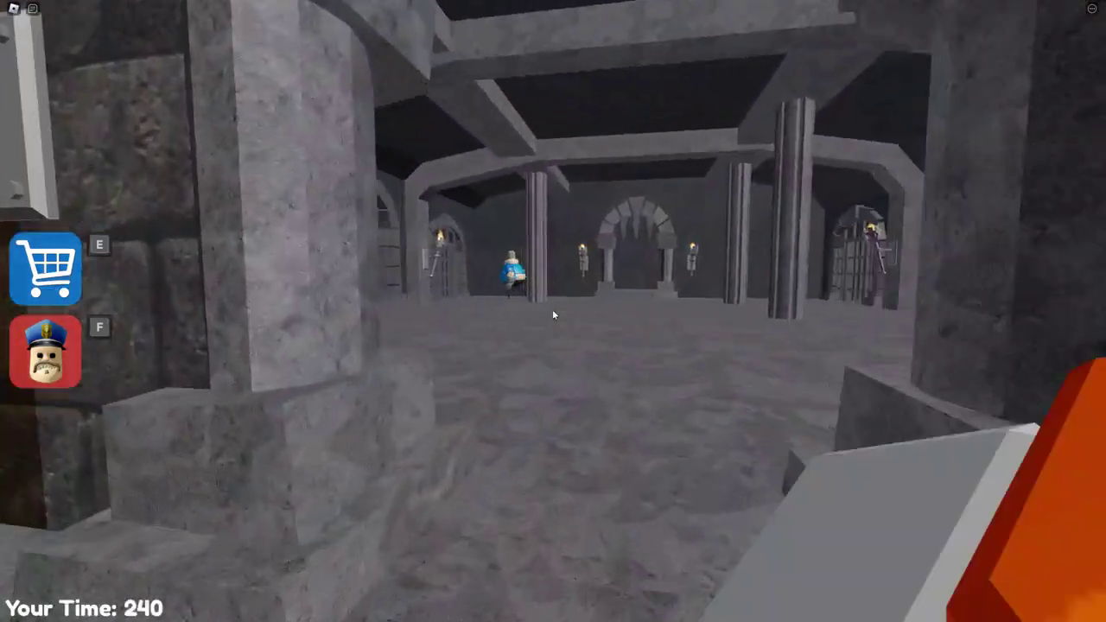
{"action": "key", "text": "w"}
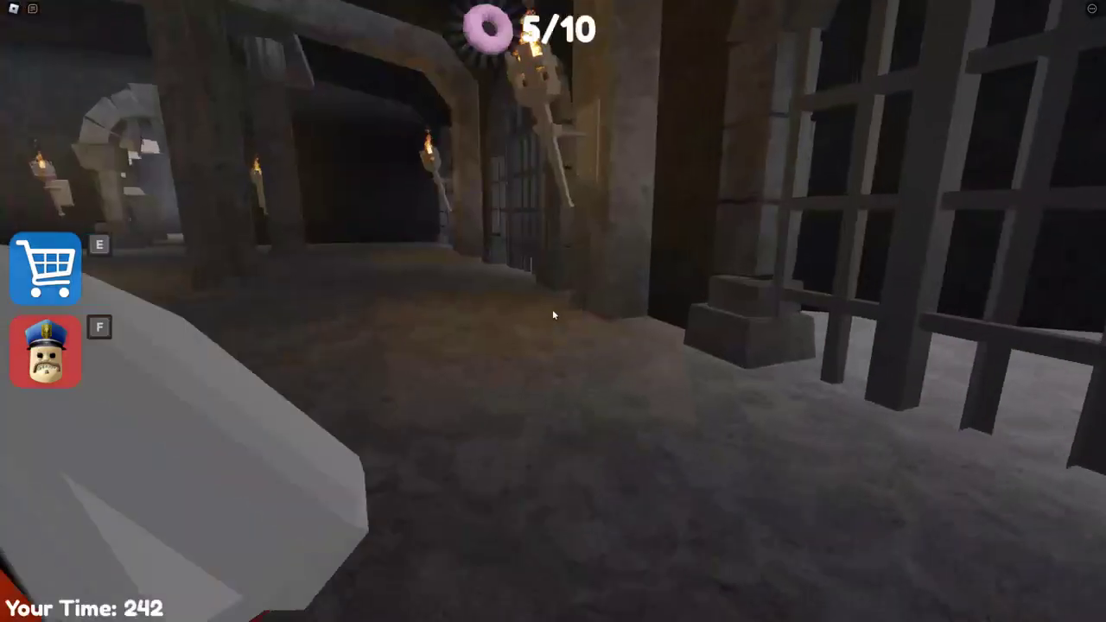
{"action": "key", "text": "w"}
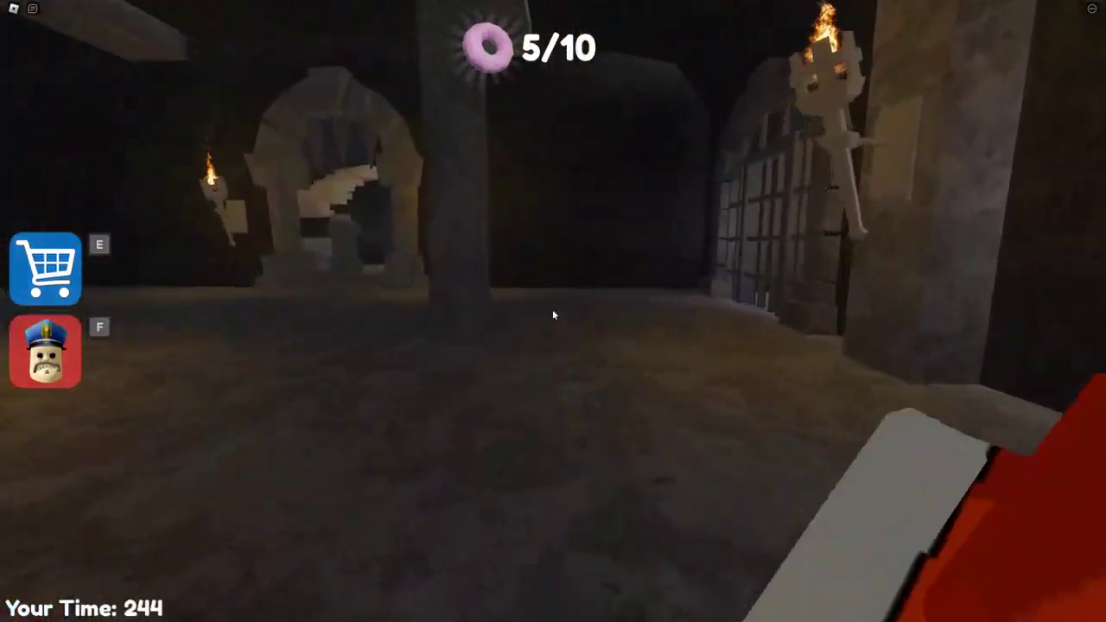
{"action": "key", "text": "w"}
{"action": "key", "text": "w"}
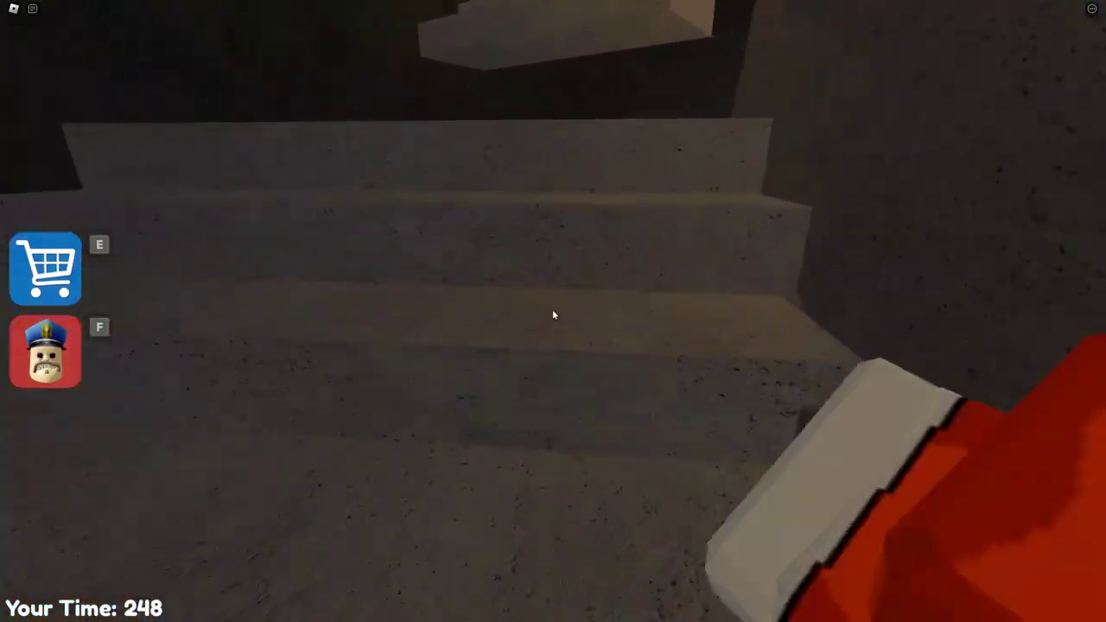
Step: Climb the winding staircase up to the stone walkway
{"action": "key", "text": "w"}
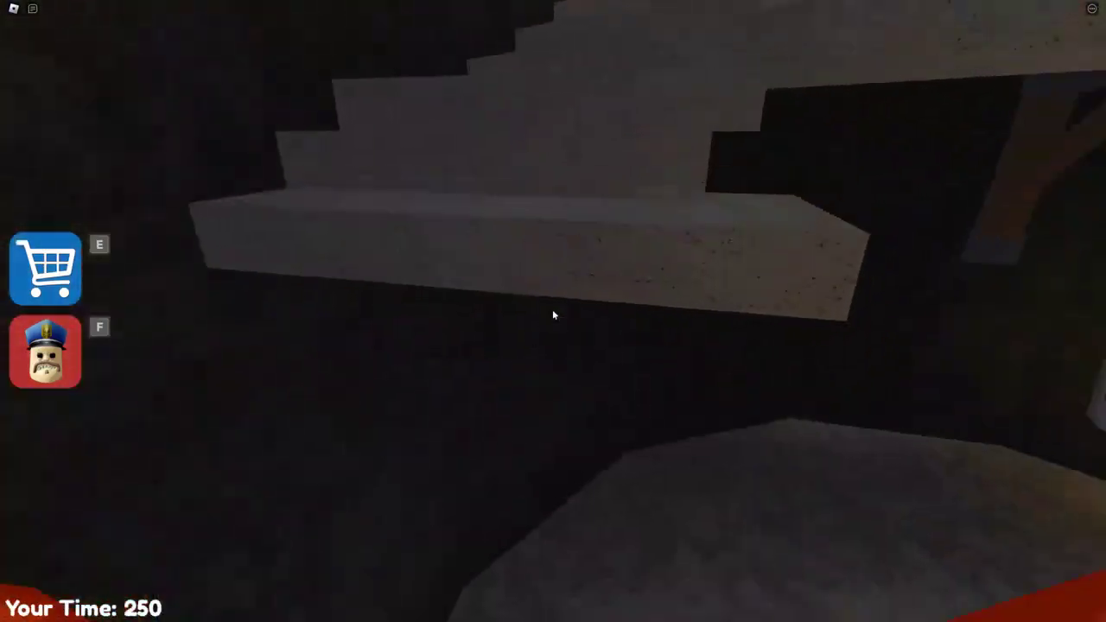
{"action": "key", "text": "w"}
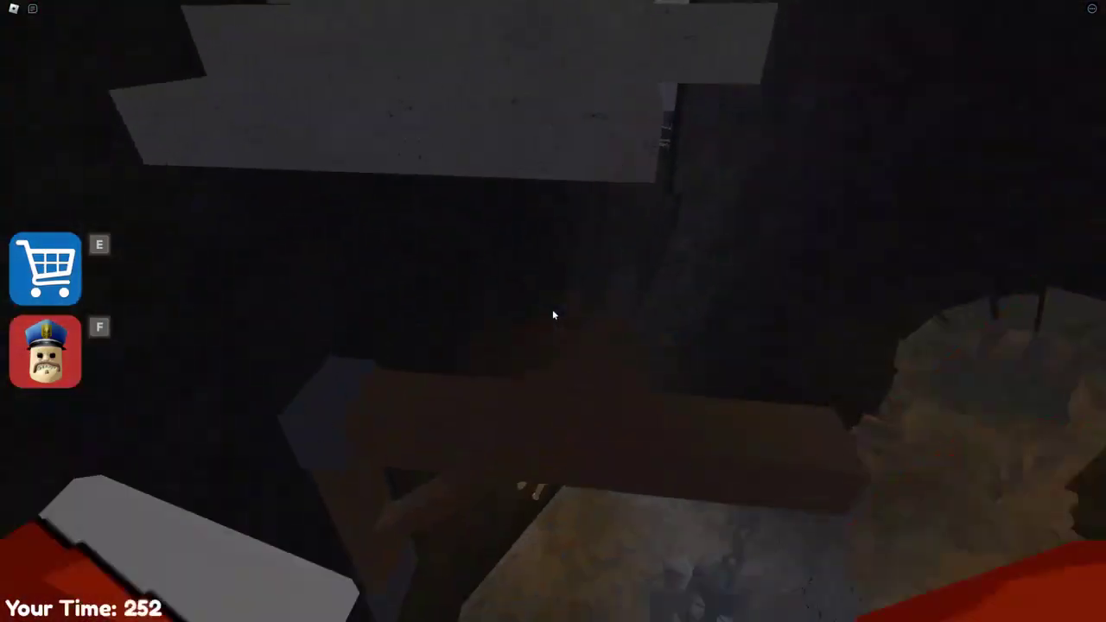
{"action": "key", "text": "w"}
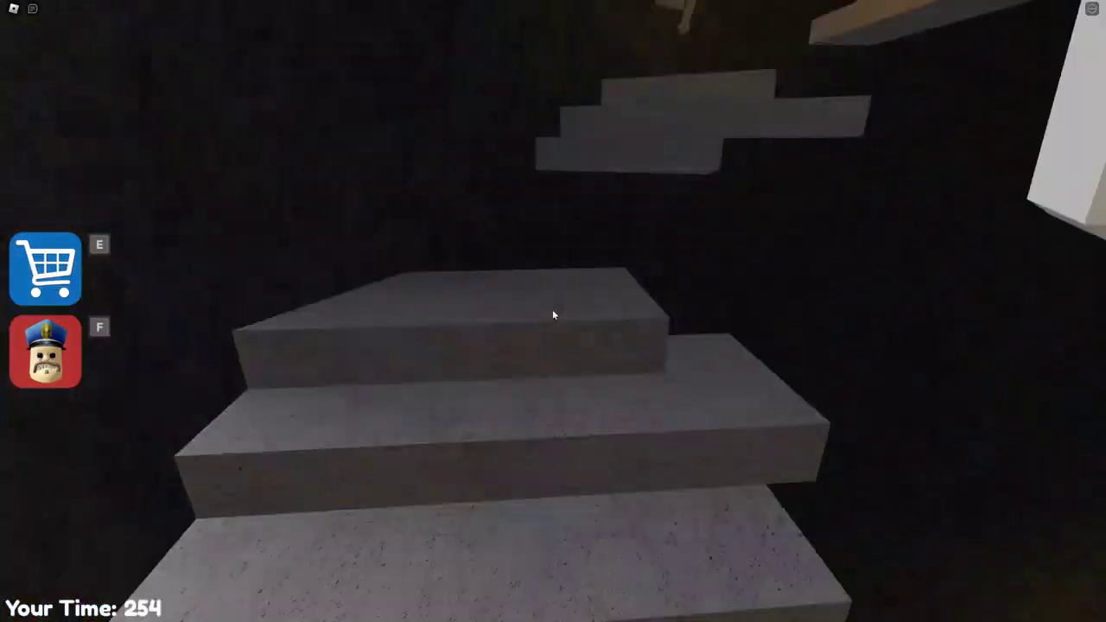
{"action": "key", "text": "w"}
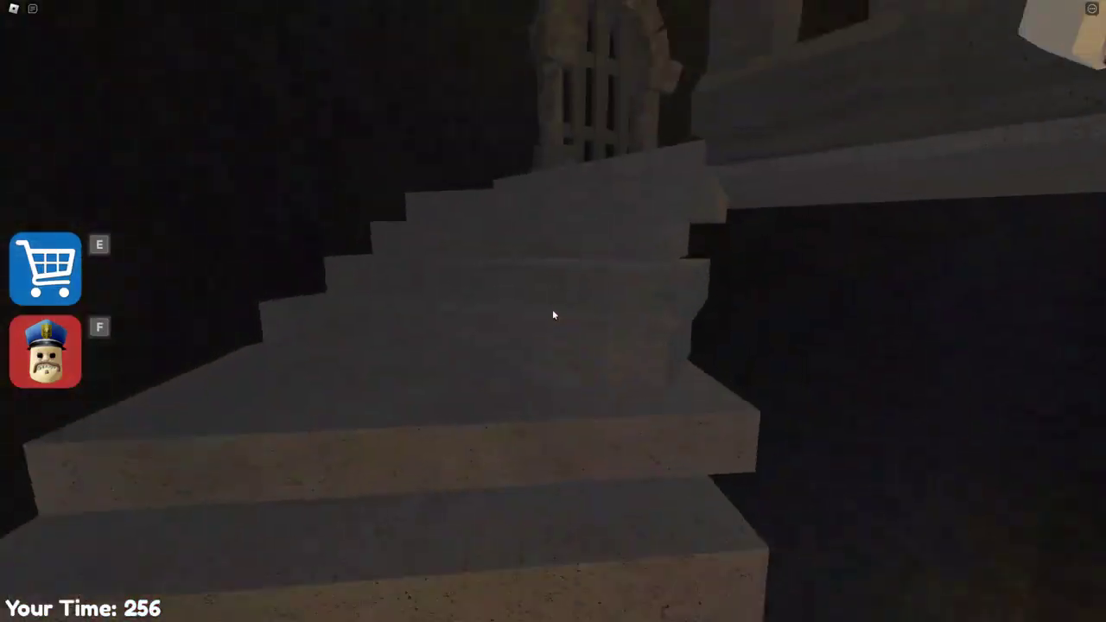
{"action": "key", "text": "w"}
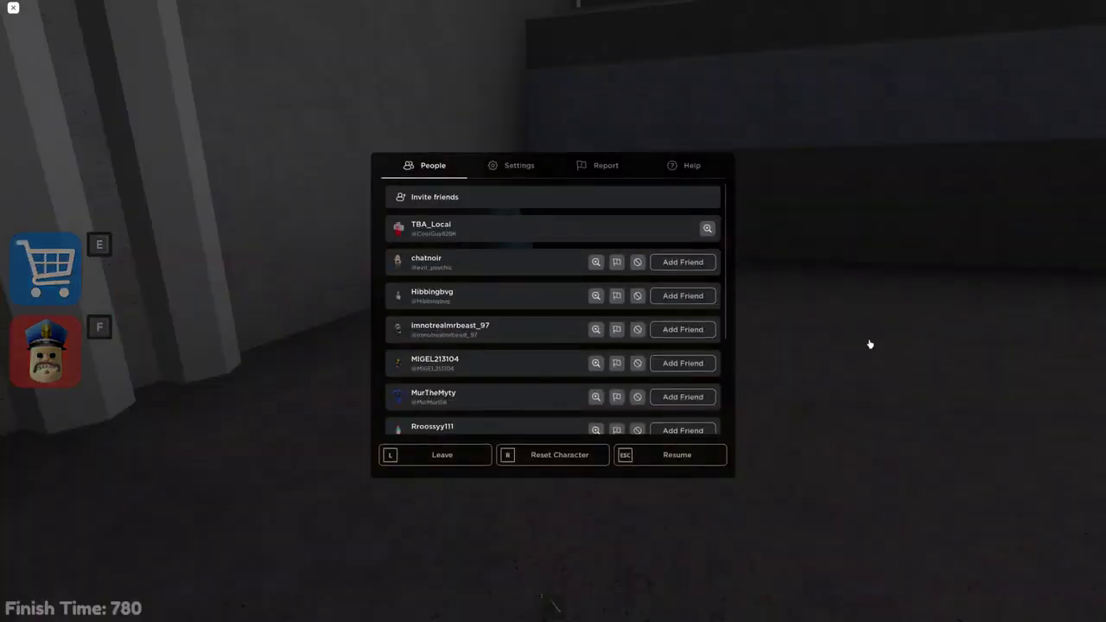
Step: Resume the game, look around the room, and grab the final donut for 'All donuts found!'
{"action": "key", "text": "Escape"}
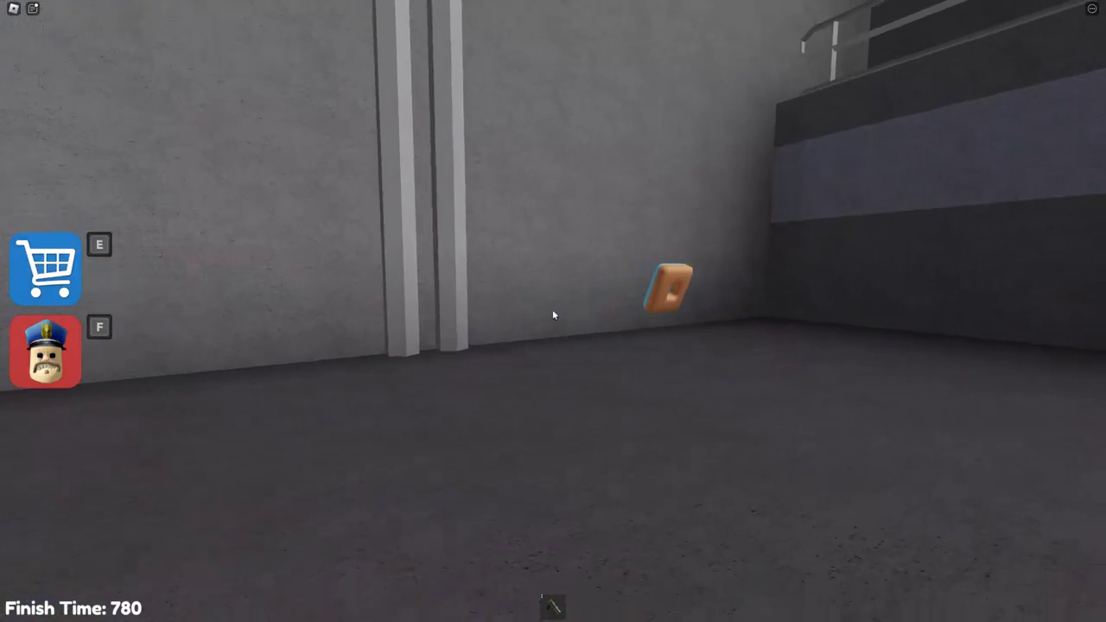
{"action": "left_click_drag", "start_coordinate": [554, 316], "coordinate": [554, 315]}
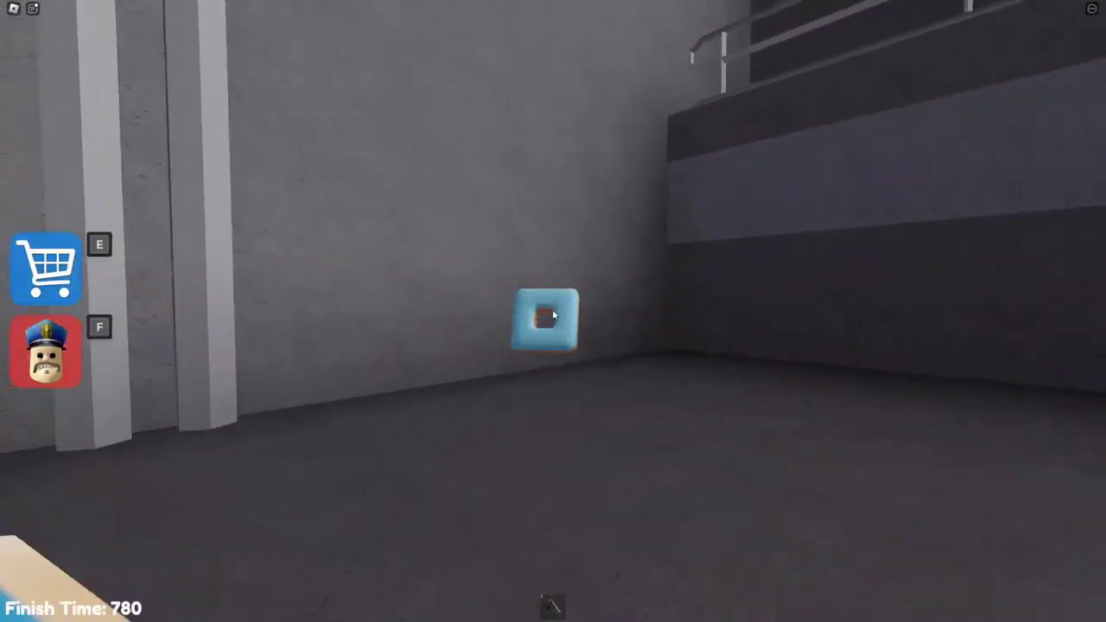
{"action": "left_click_drag", "start_coordinate": [553, 315], "coordinate": [554, 316]}
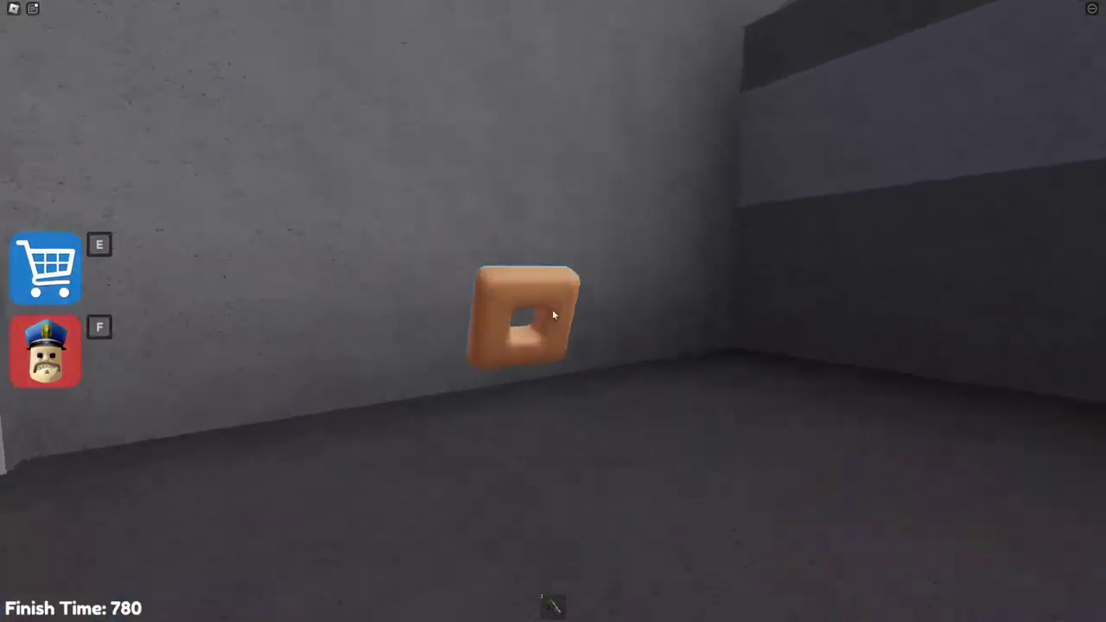
{"action": "left_click", "coordinate": [554, 316]}
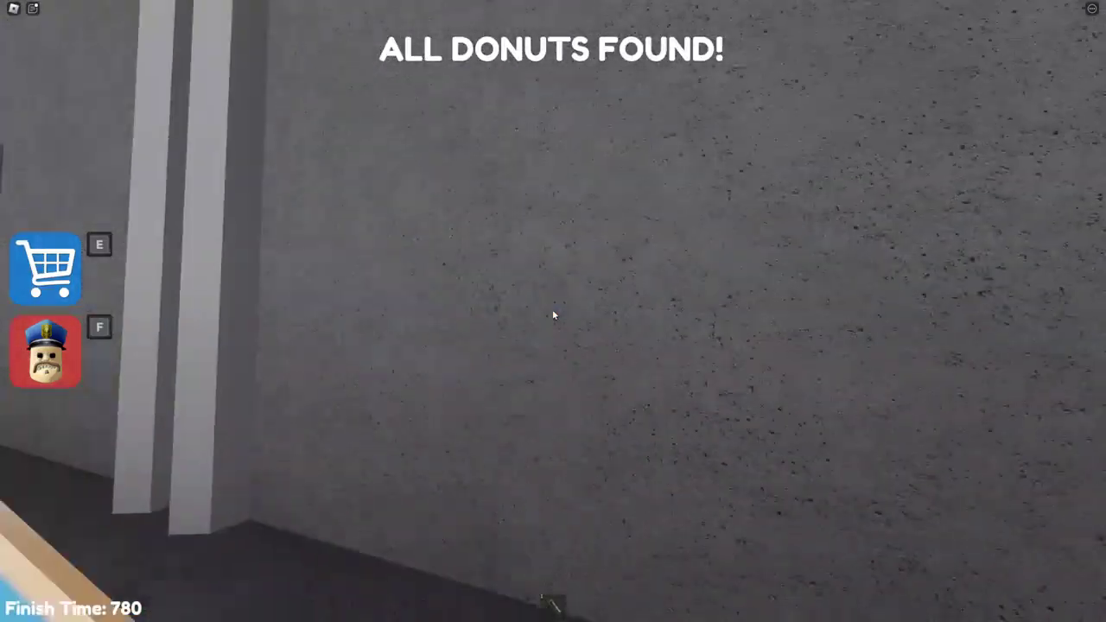
Step: Walk through the doorway into the Guard Hall for the golden donut badge, then open the menu
{"action": "left_click_drag", "start_coordinate": [554, 316], "coordinate": [553, 312]}
{"action": "key", "text": "w"}
{"action": "key", "text": "w"}
{"action": "key", "text": "w"}
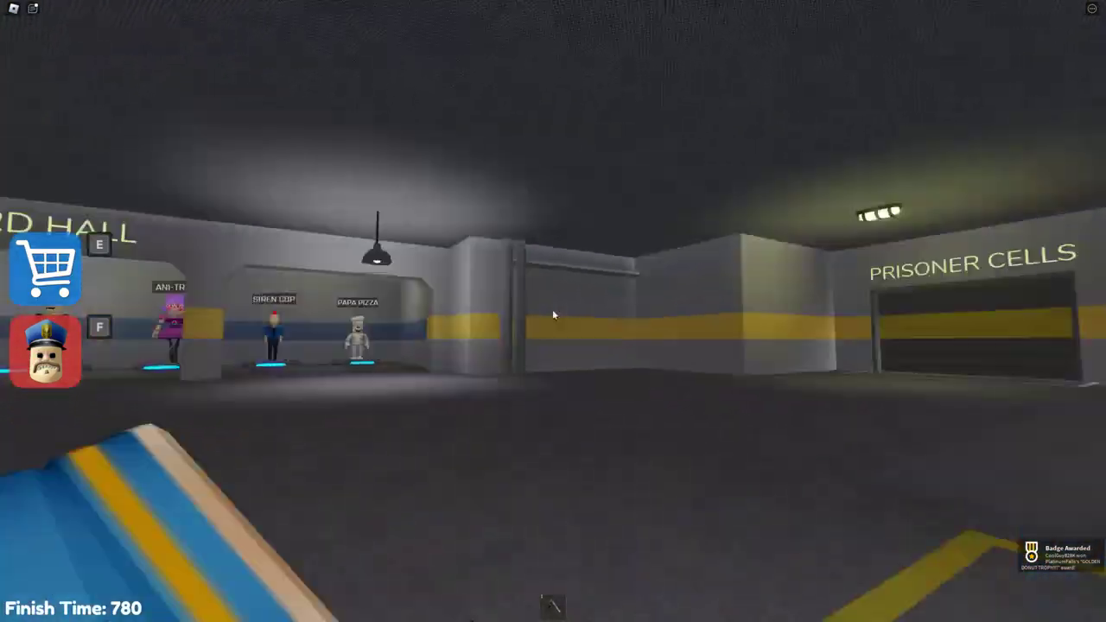
{"action": "key", "text": "Escape"}
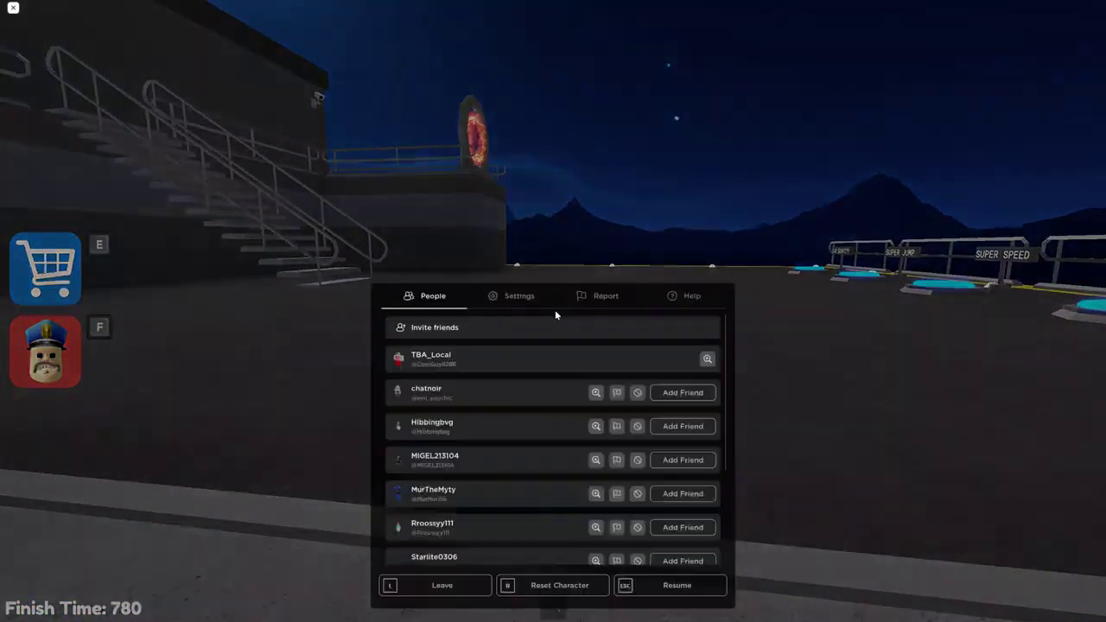